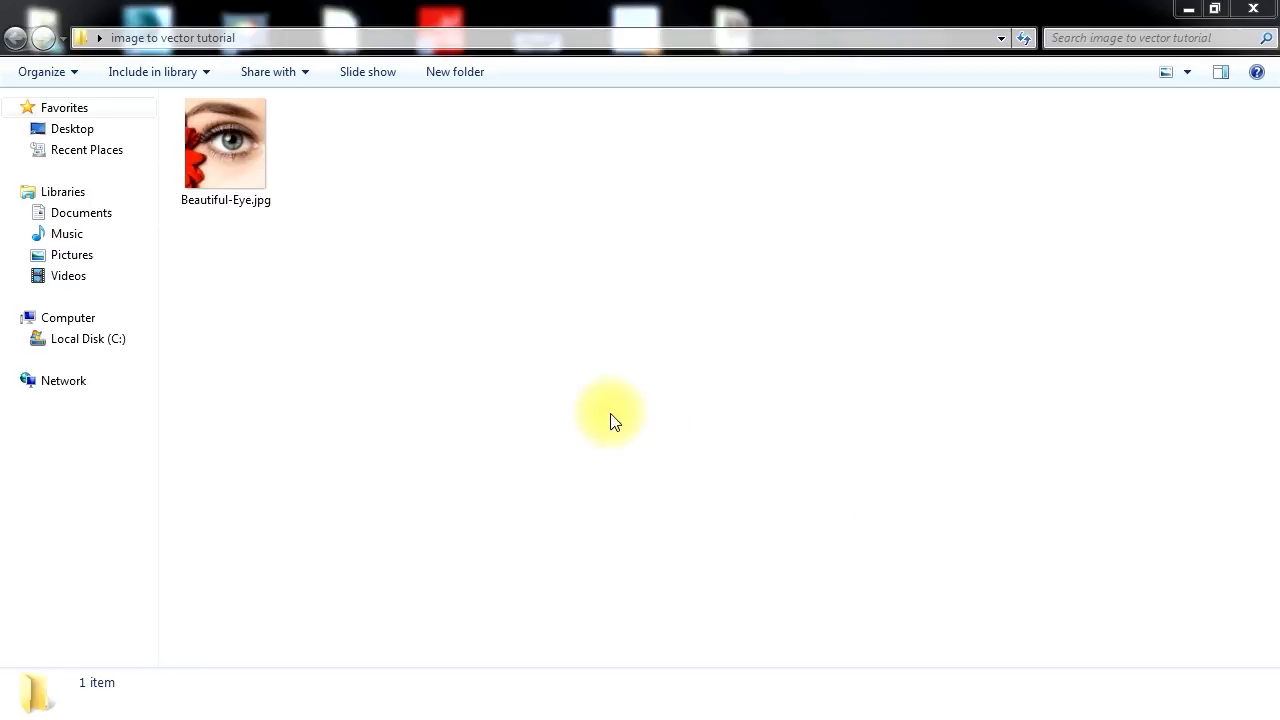
Select Beautiful-Eye.jpg in the image to vector tutorial folder to view its 720 x 810 details.
left_click(612, 420)
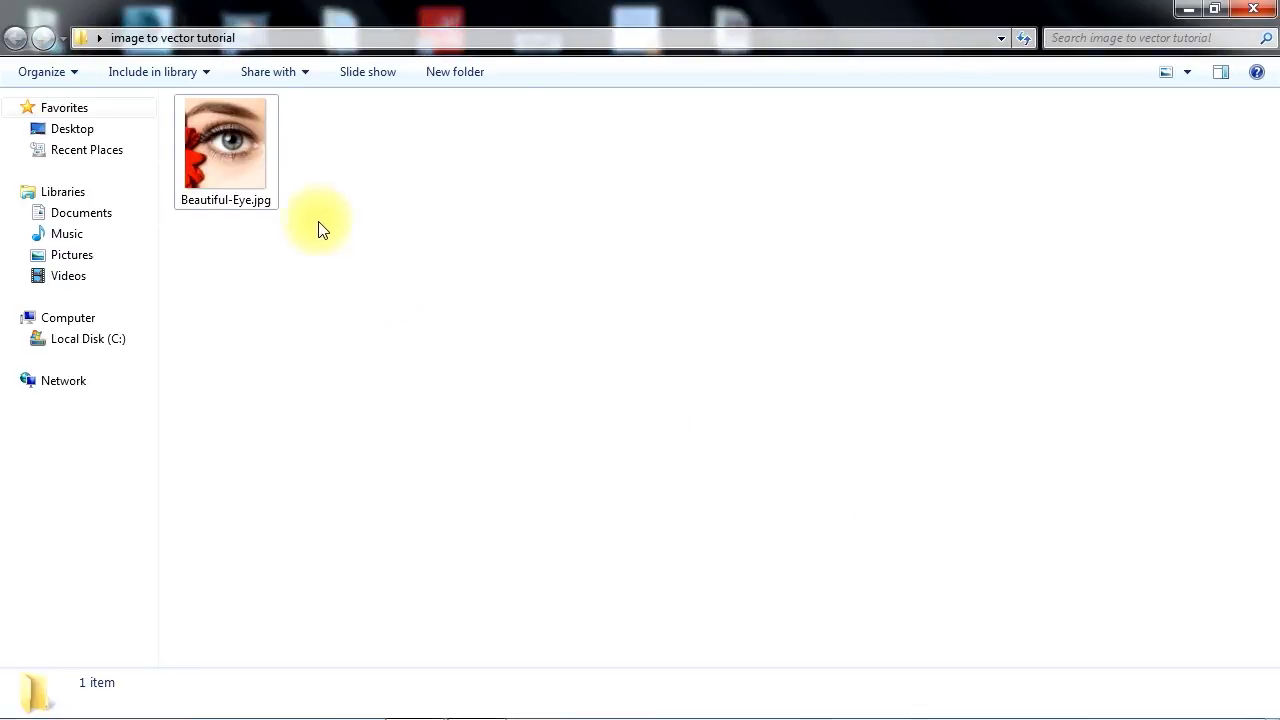
left_click(236, 167)
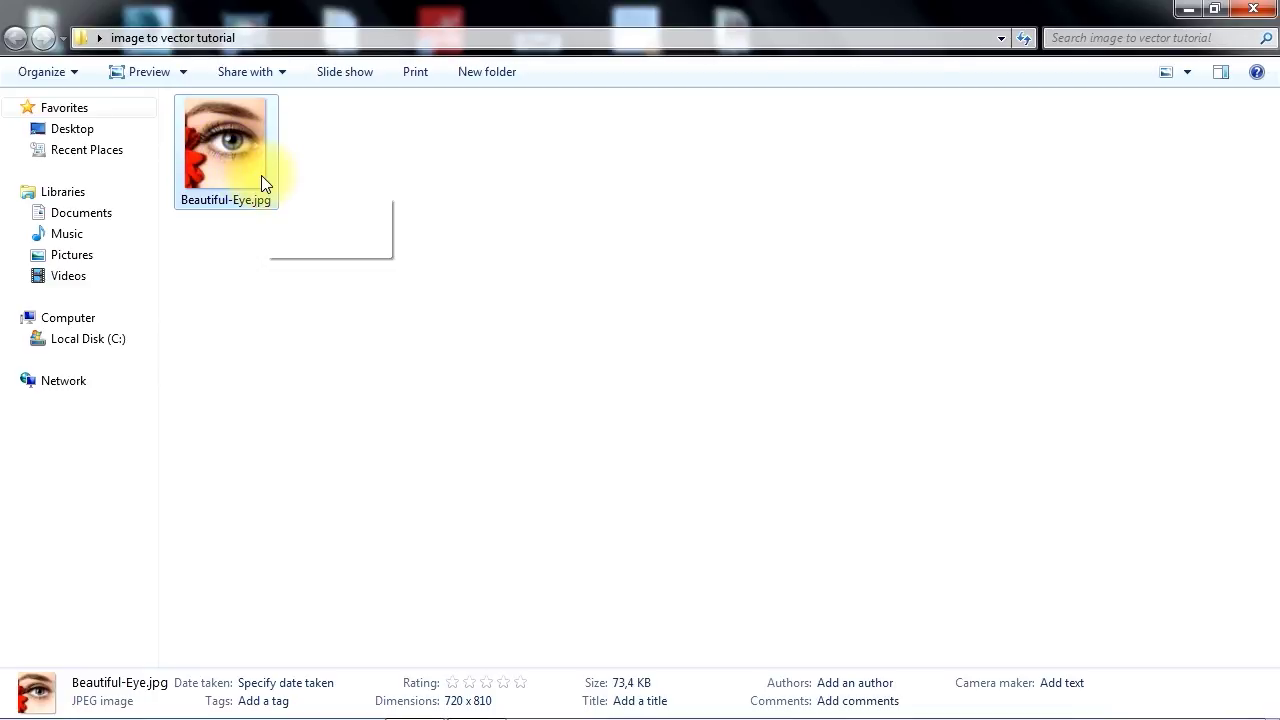
Open Beautiful-Eye.jpg in Illustrator and centre the eye in the view.
left_click_drag(215, 143, 597, 407)
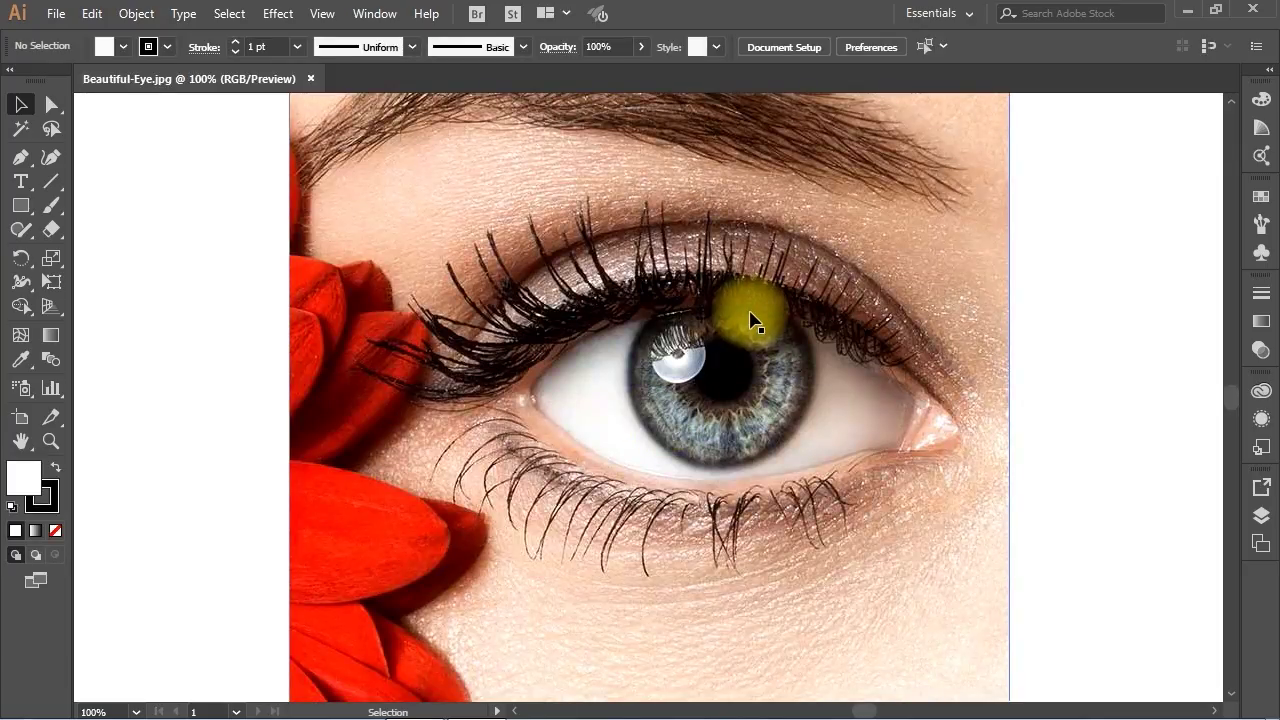
key("space")
left_click_drag(734, 223, 651, 219)
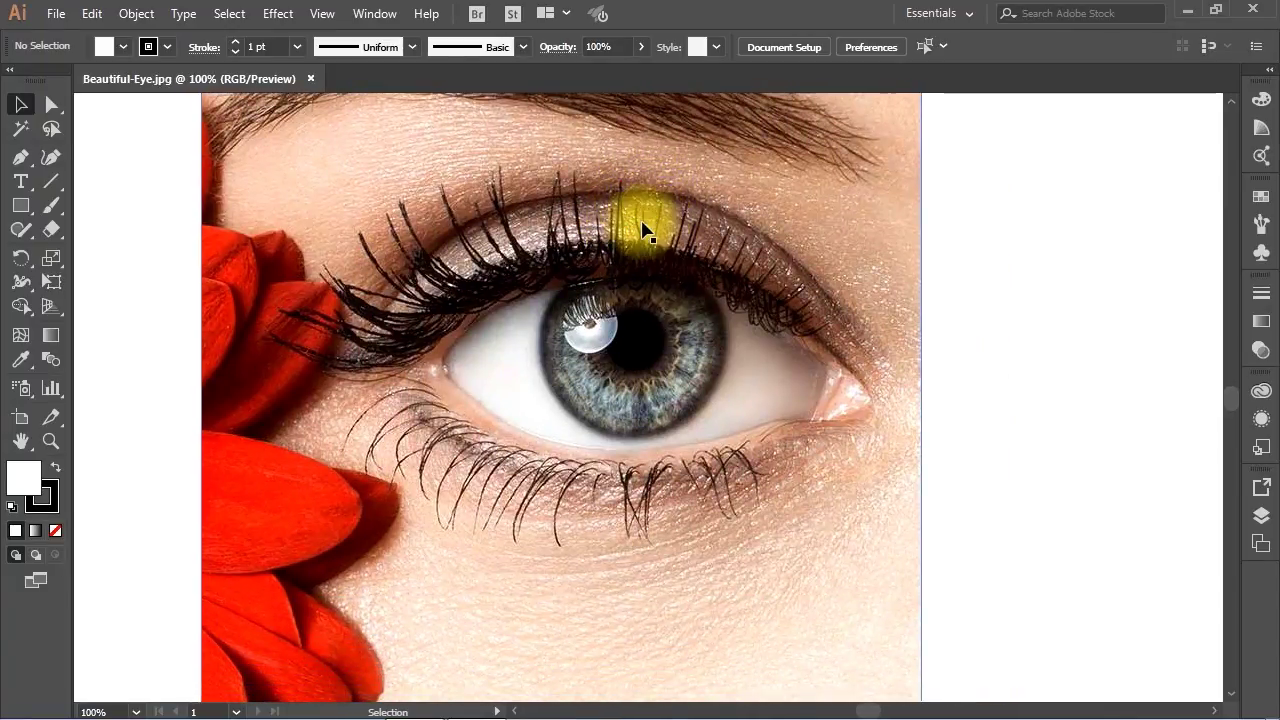
Trace the eye photo with the High Fidelity Photo preset and expand it into vector paths.
left_click(486, 170)
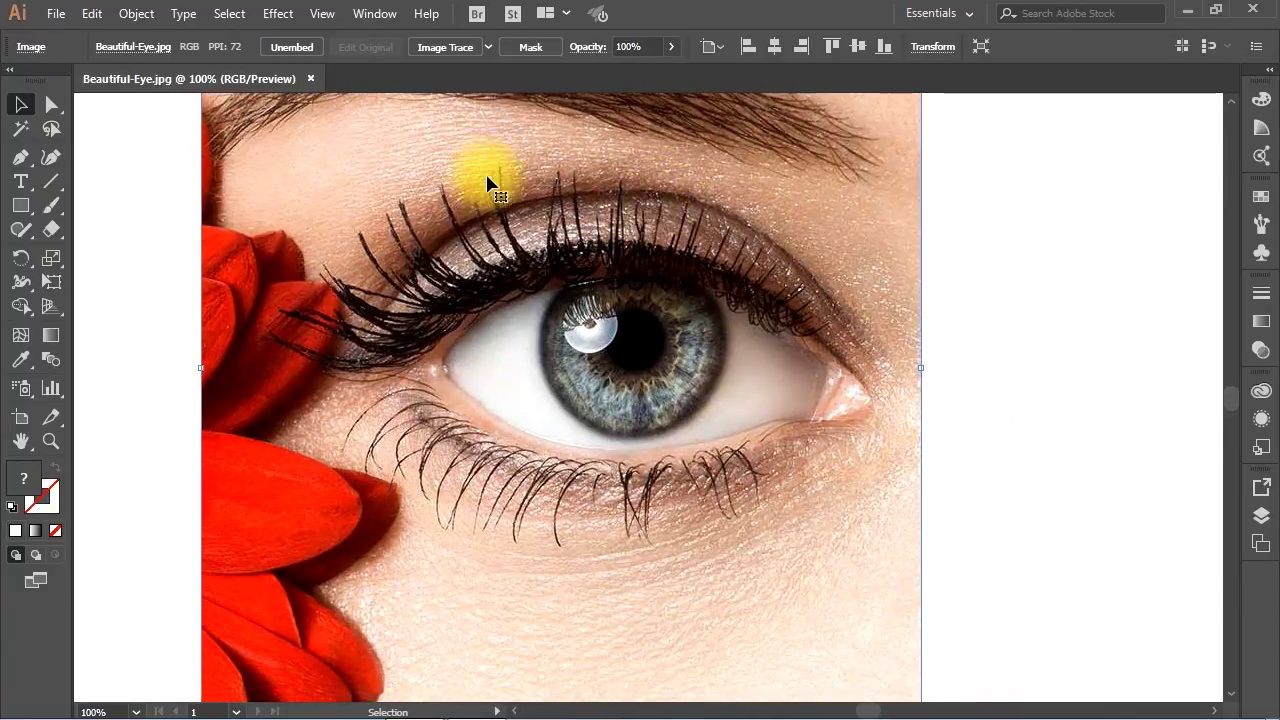
left_click(487, 47)
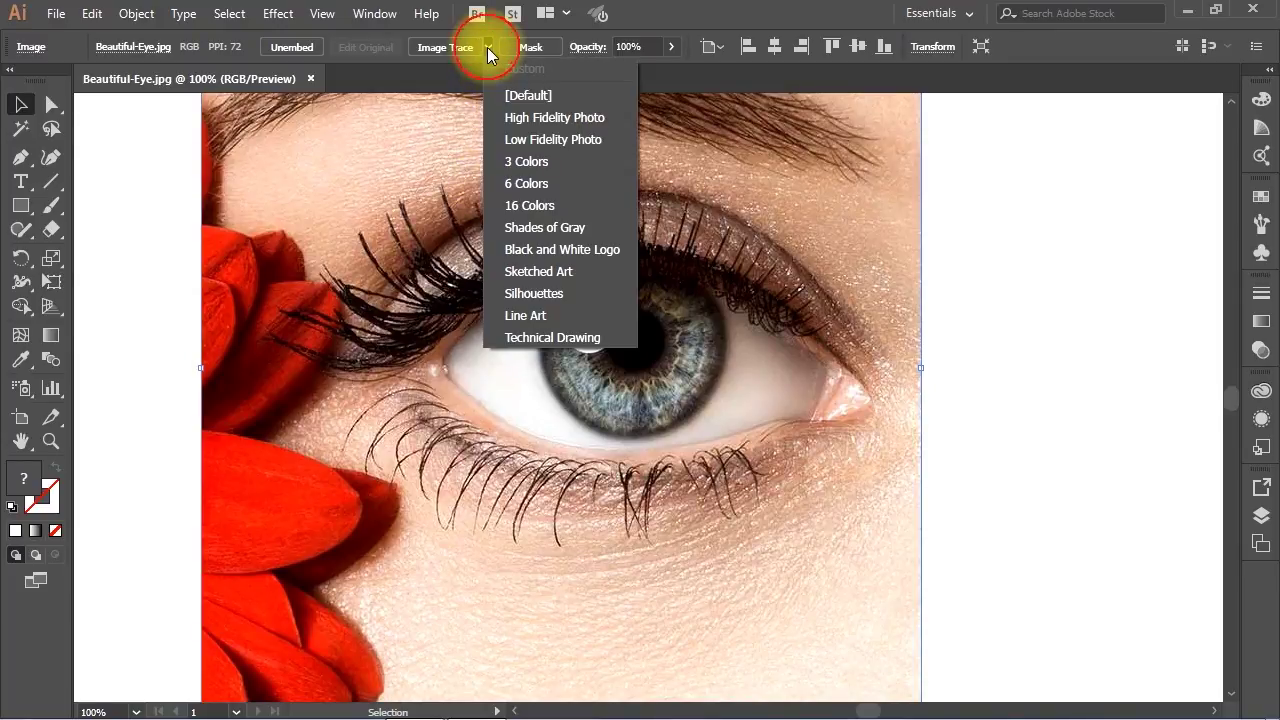
left_click(603, 117)
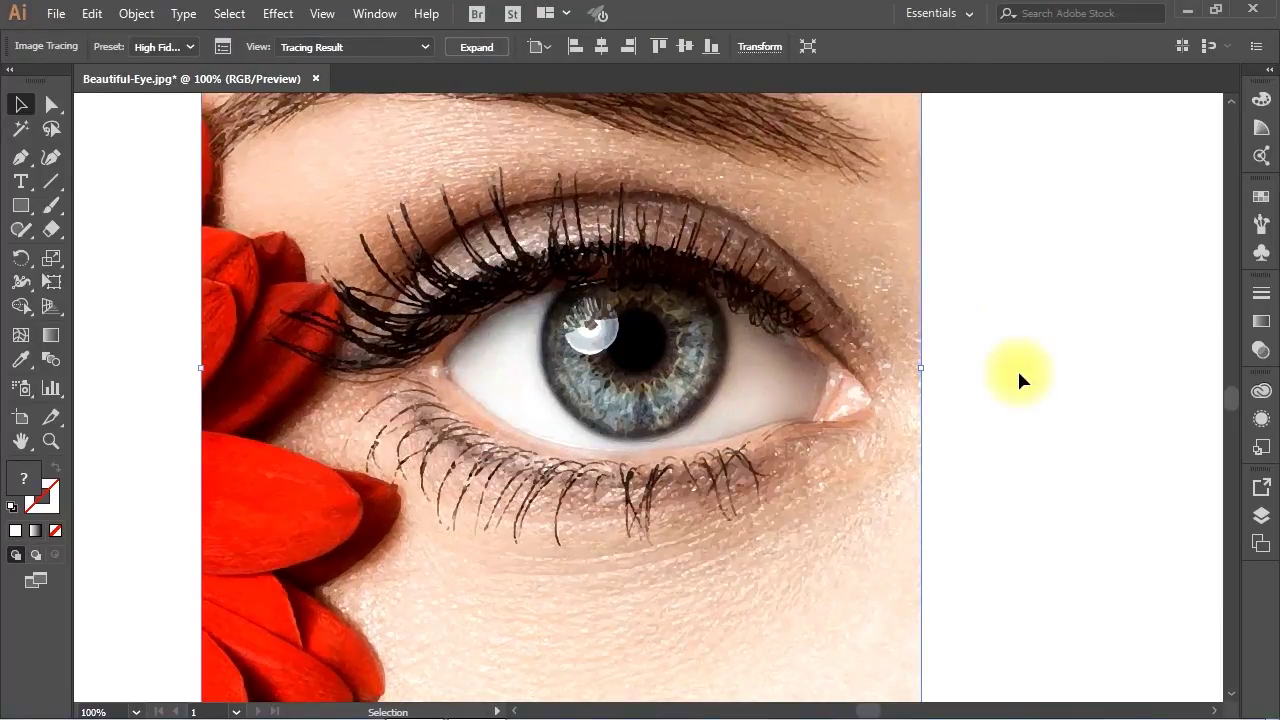
left_click(1019, 374)
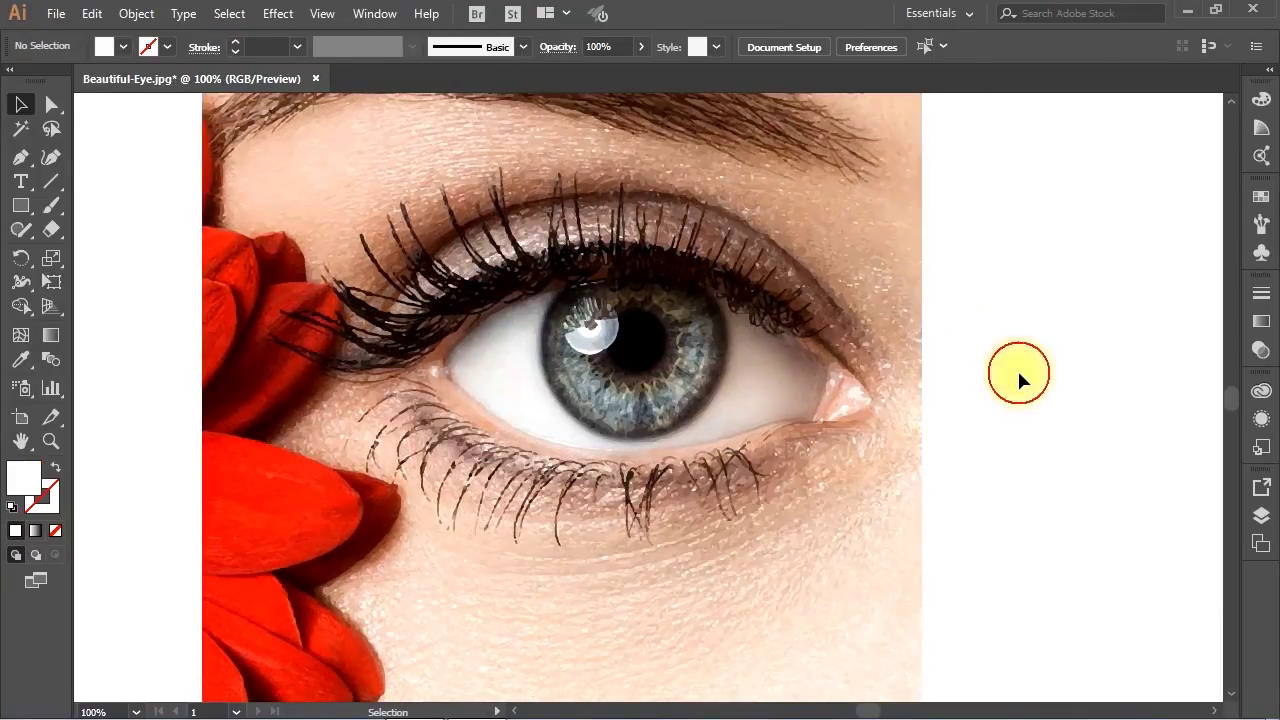
left_click(740, 280)
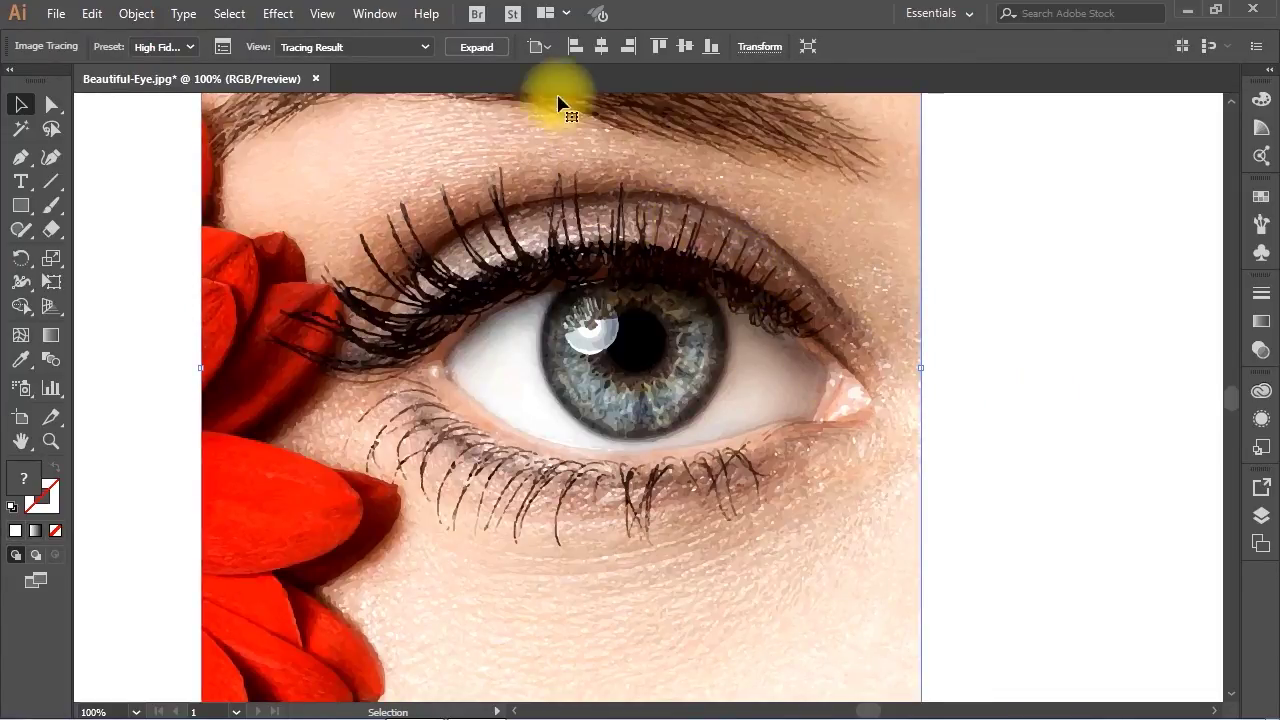
left_click(476, 47)
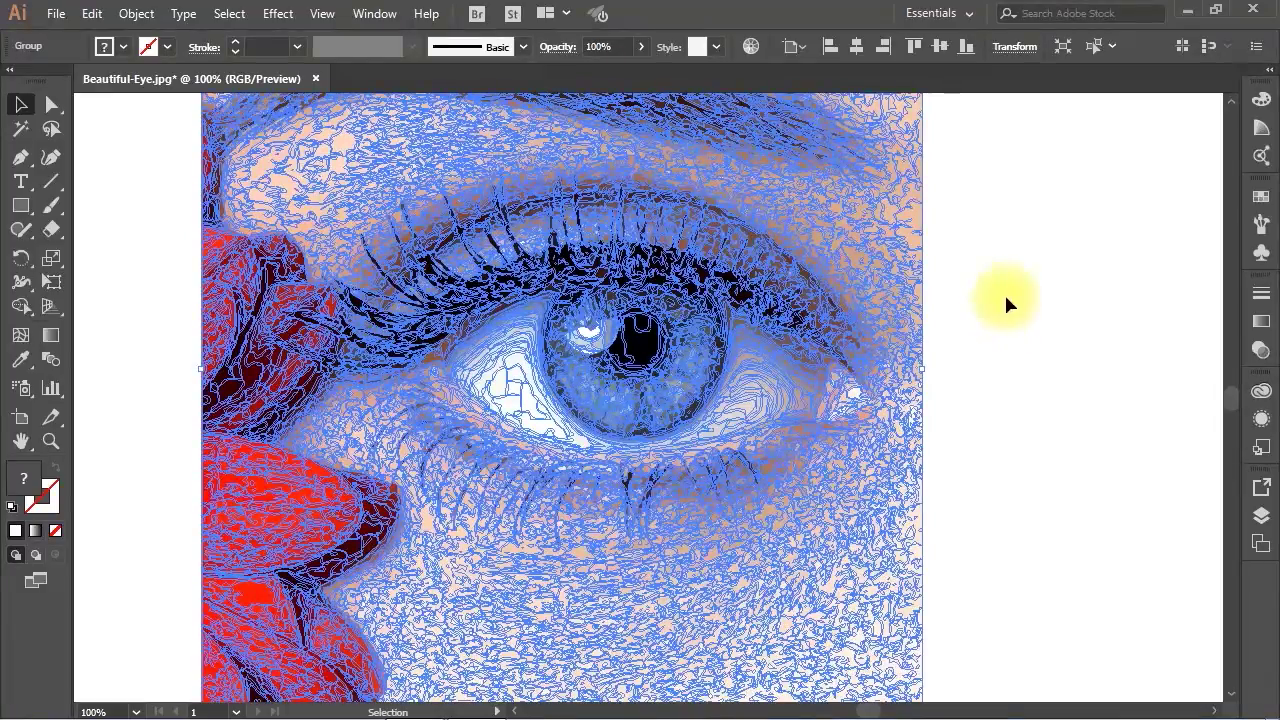
left_click(1004, 292)
left_click(52, 14)
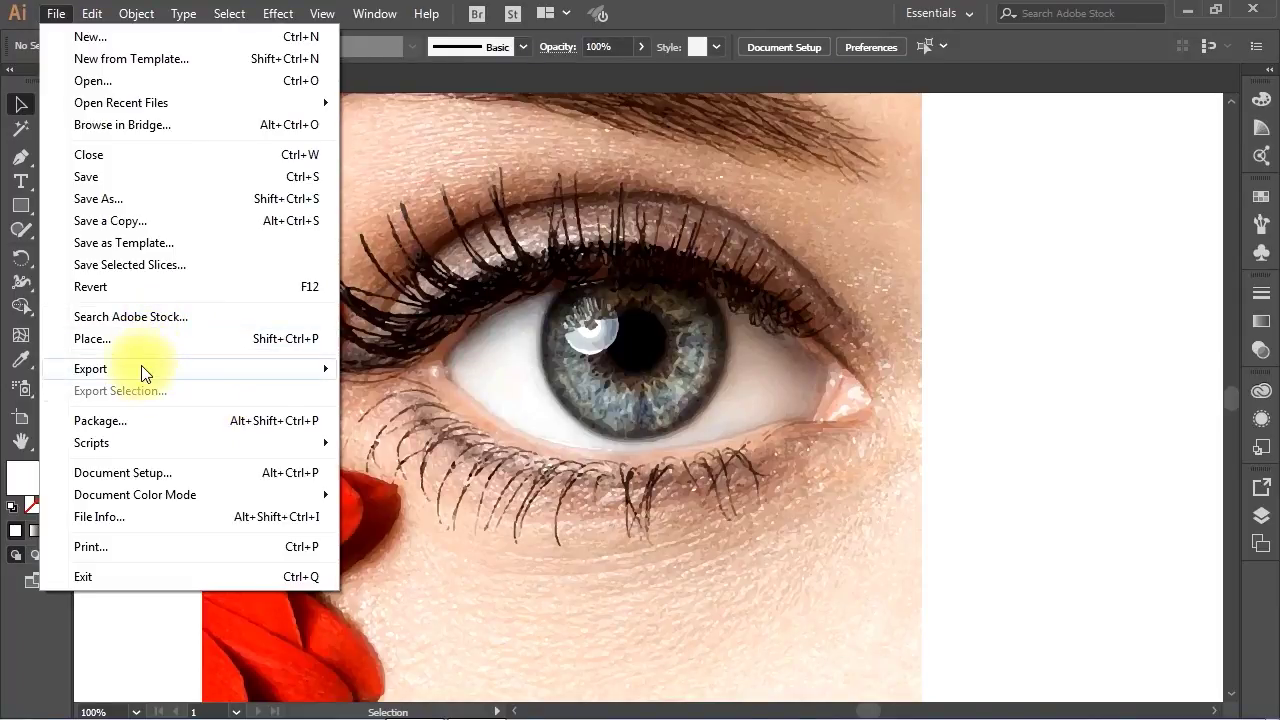
In Save for Web (Legacy), export as JPEG at 100% quality with Clip to Artboard off.
mouse_move(329, 367)
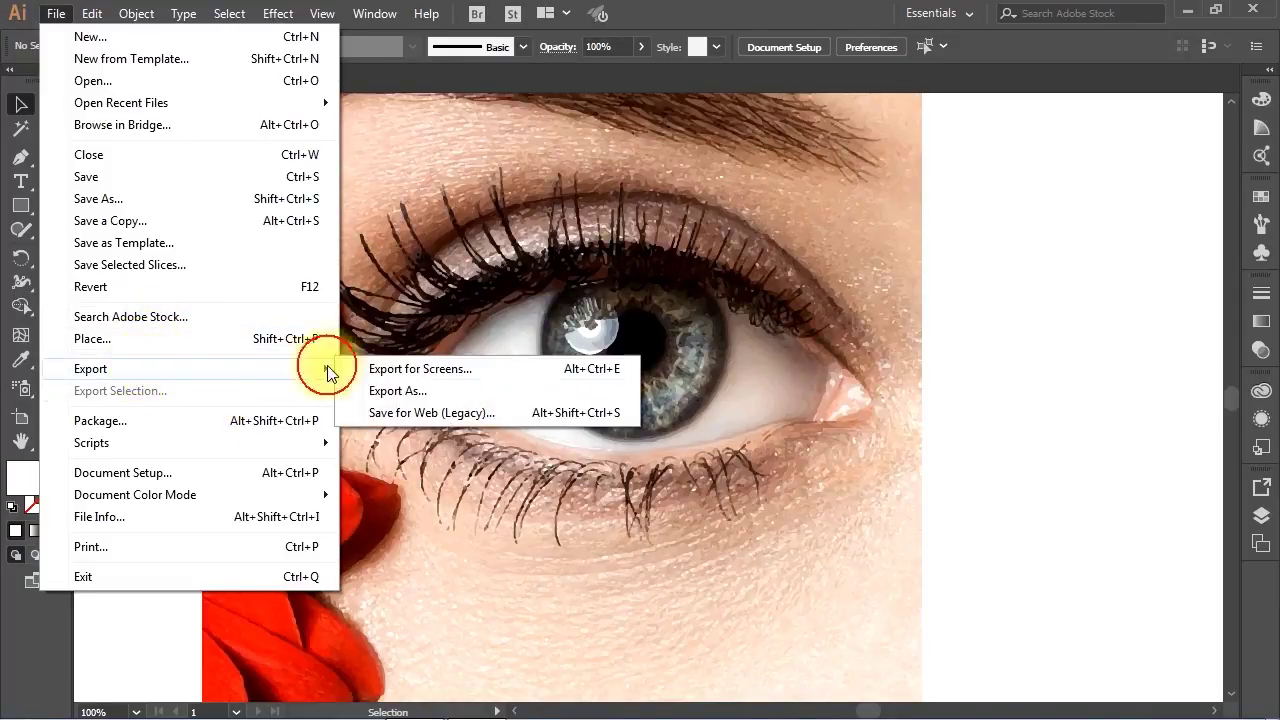
left_click(461, 414)
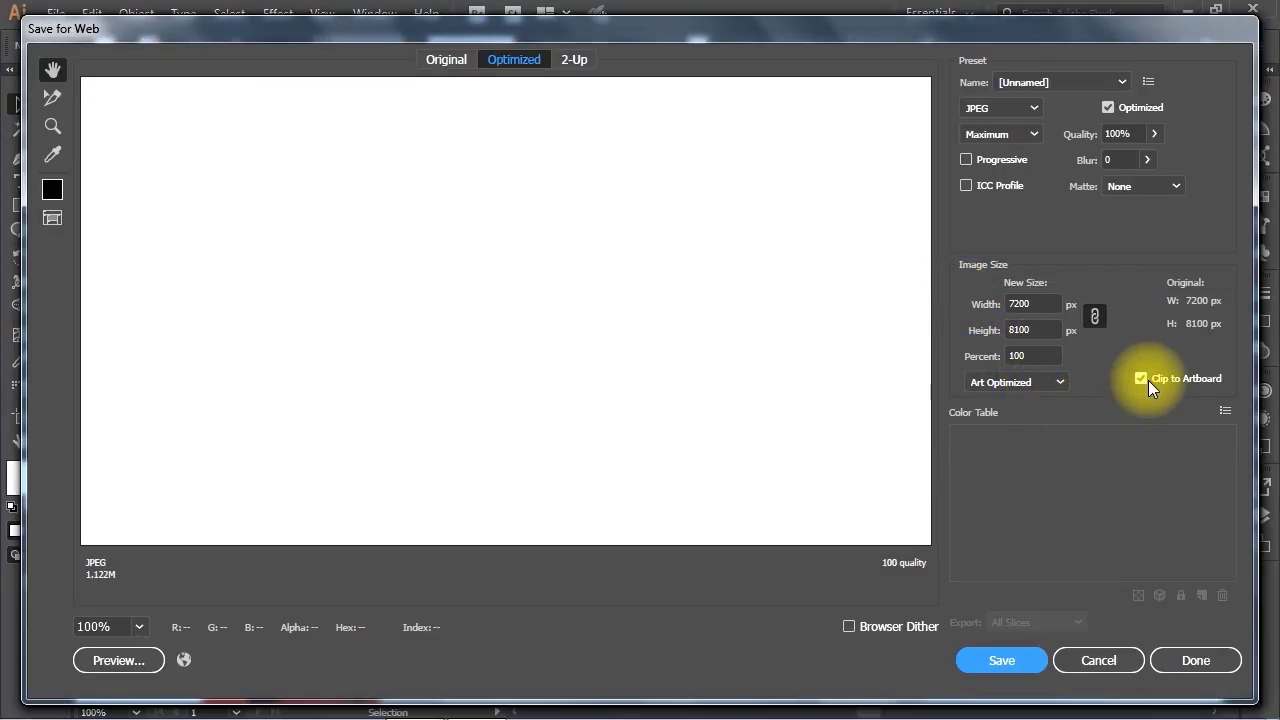
left_click(1140, 377)
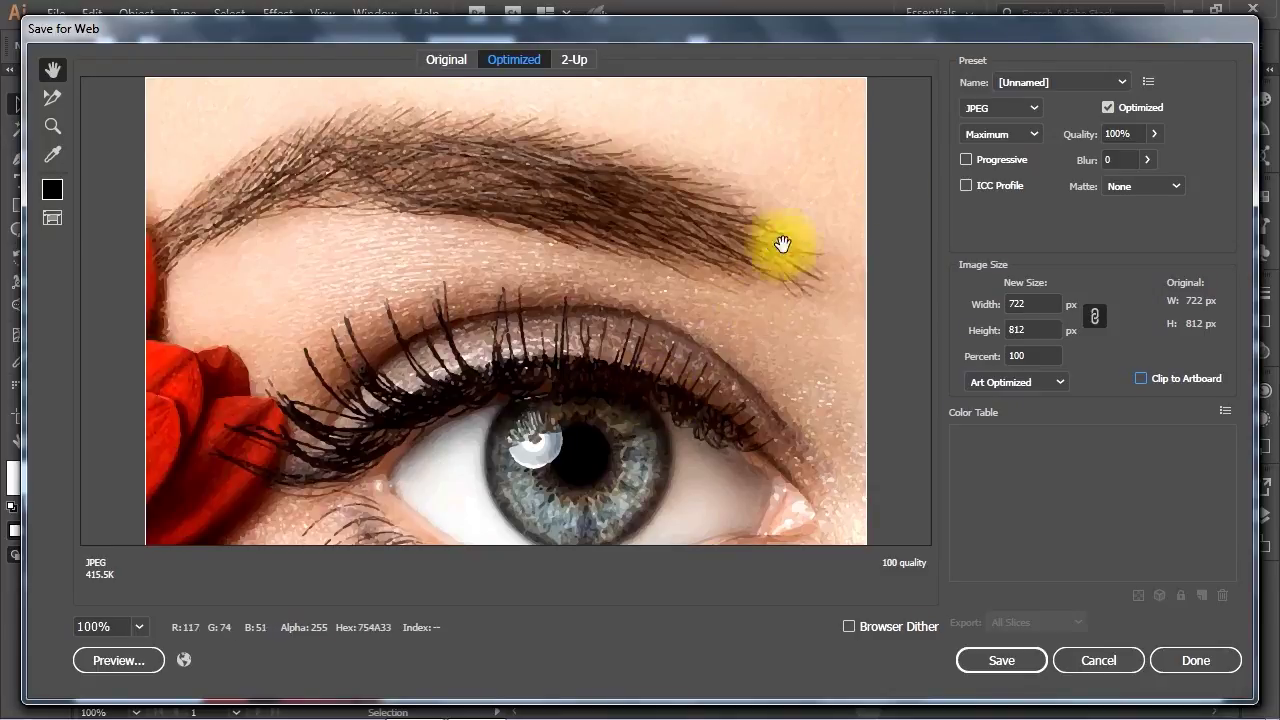
left_click(1157, 138)
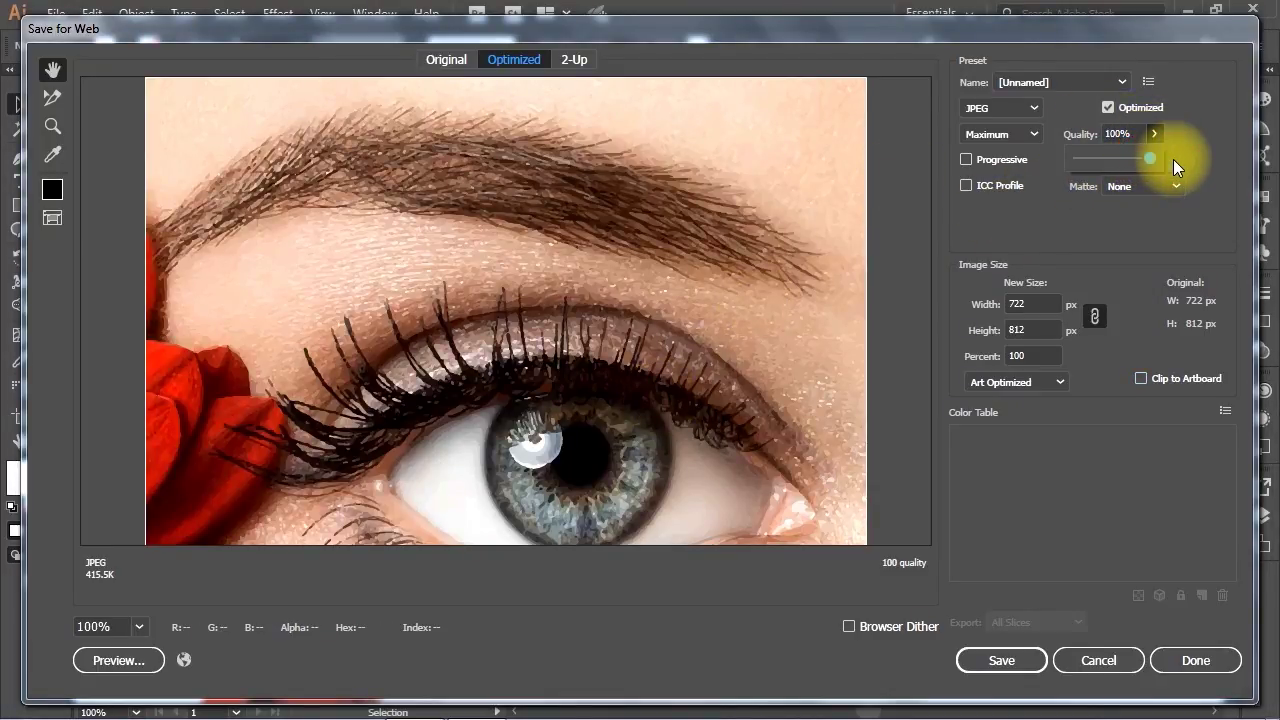
left_click(1182, 155)
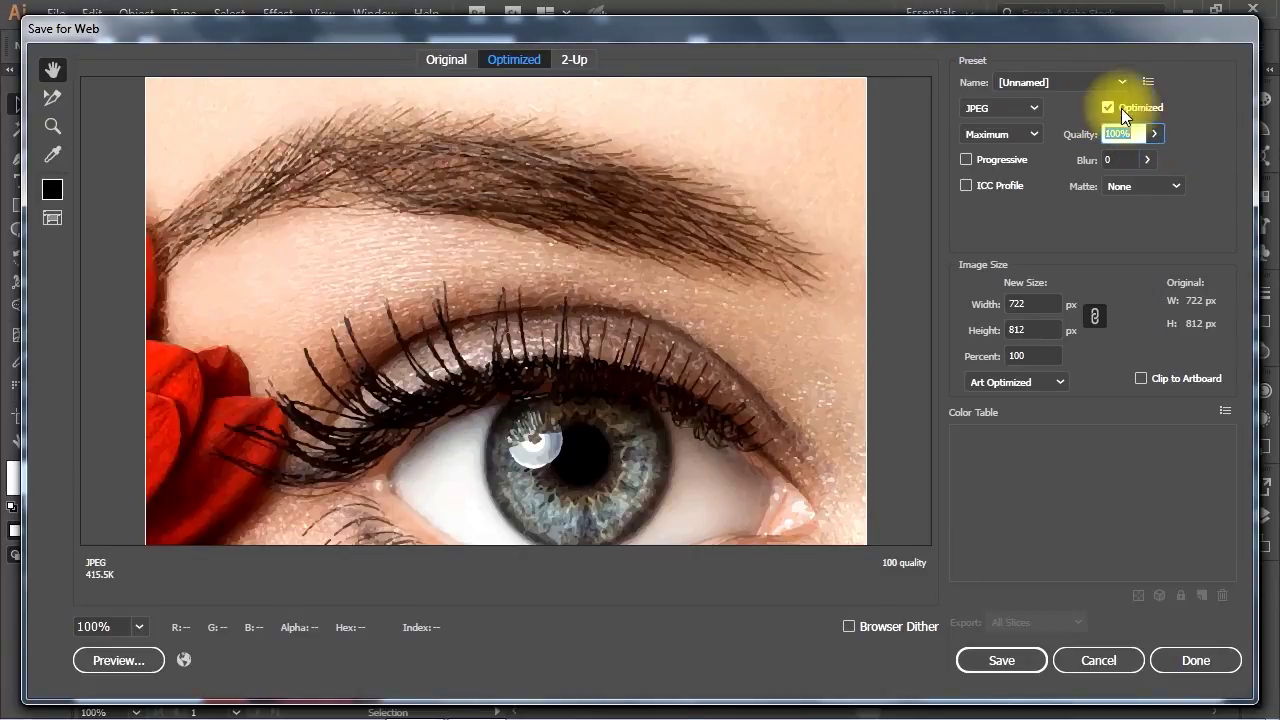
Save the export as result-1.jpg in the image to vector tutorial folder.
left_click(1001, 660)
left_click_drag(212, 612, 60, 620)
type("re")
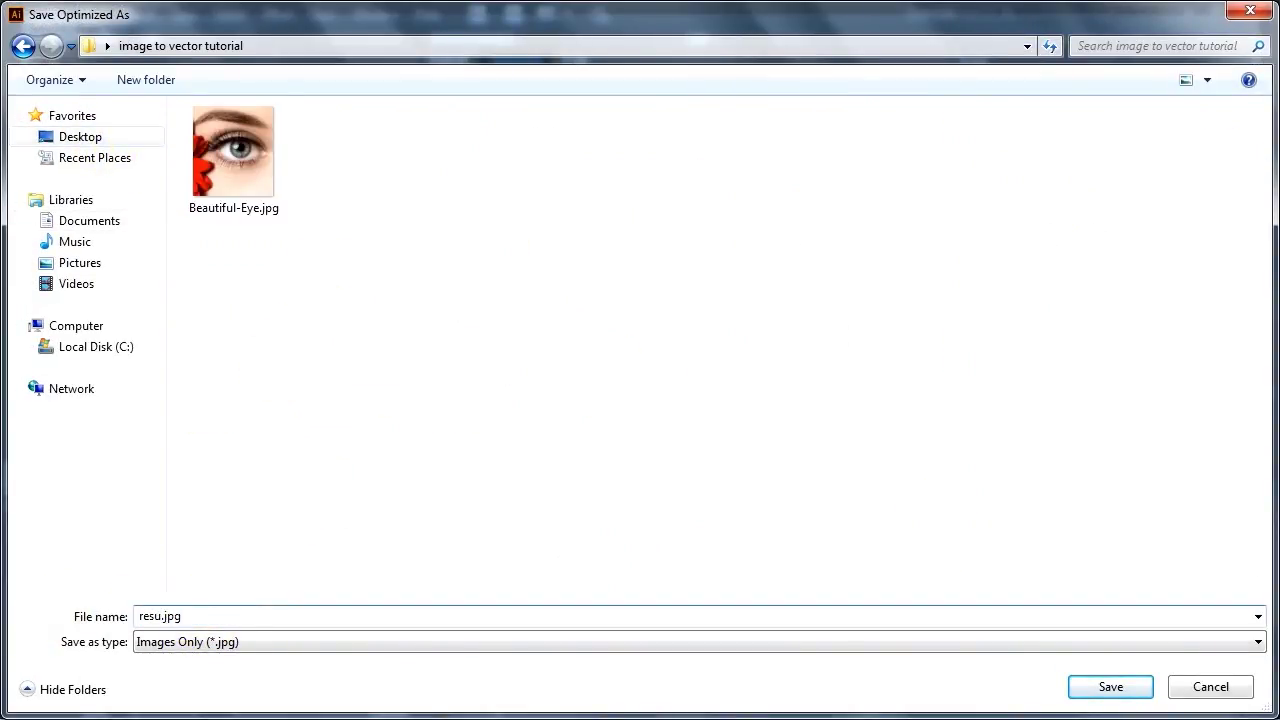
type("sult-1")
left_click(1110, 687)
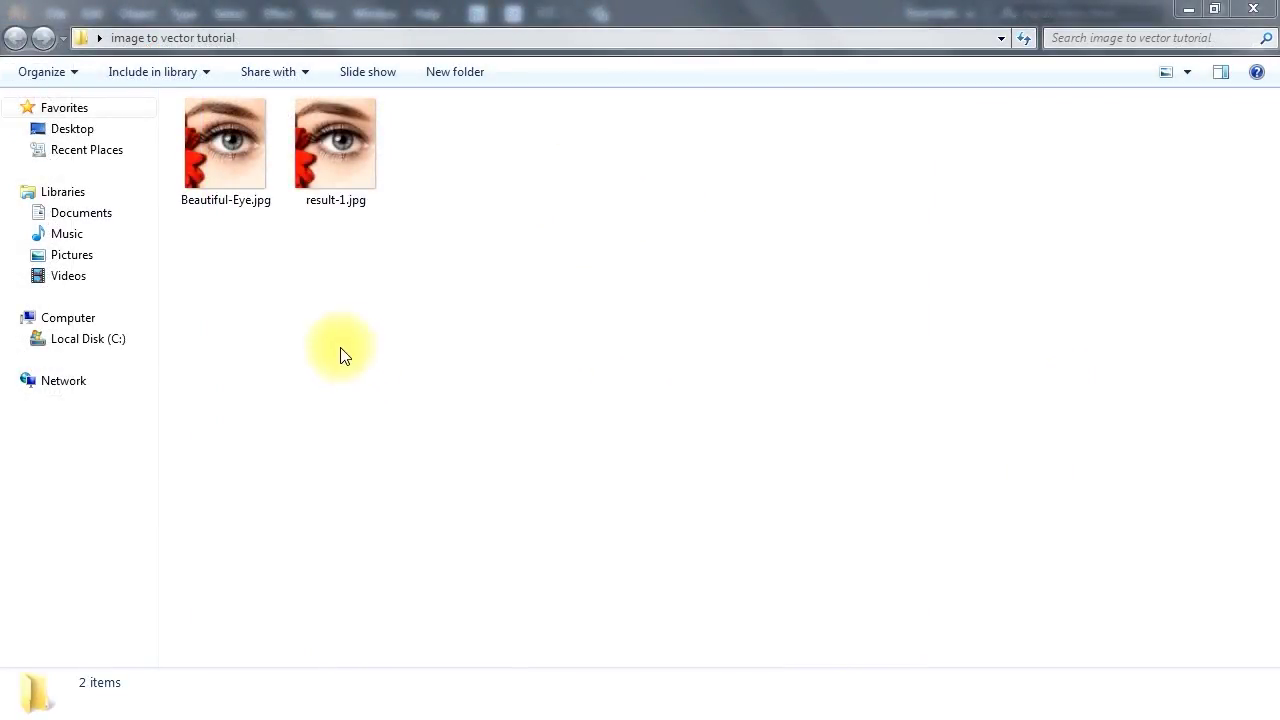
Drag the original Beautiful-Eye.jpg from Explorer into Photoshop to open it.
left_click(215, 196)
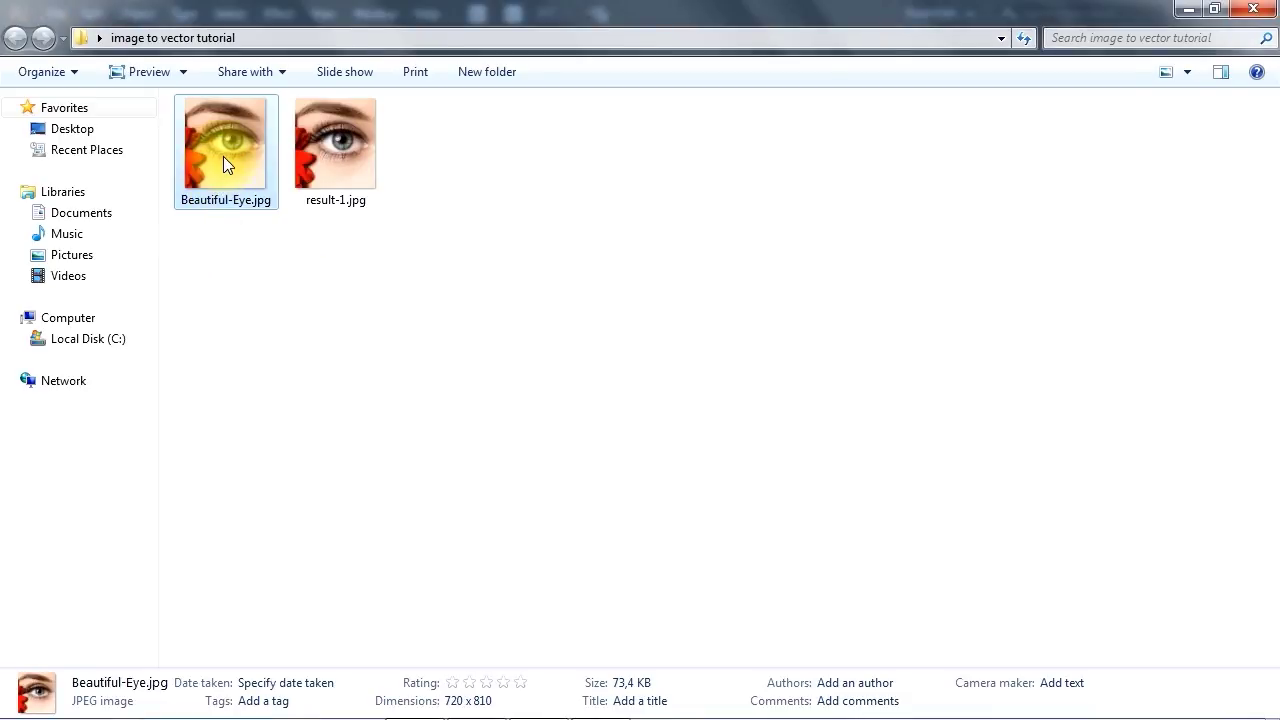
left_click_drag(221, 152, 547, 389)
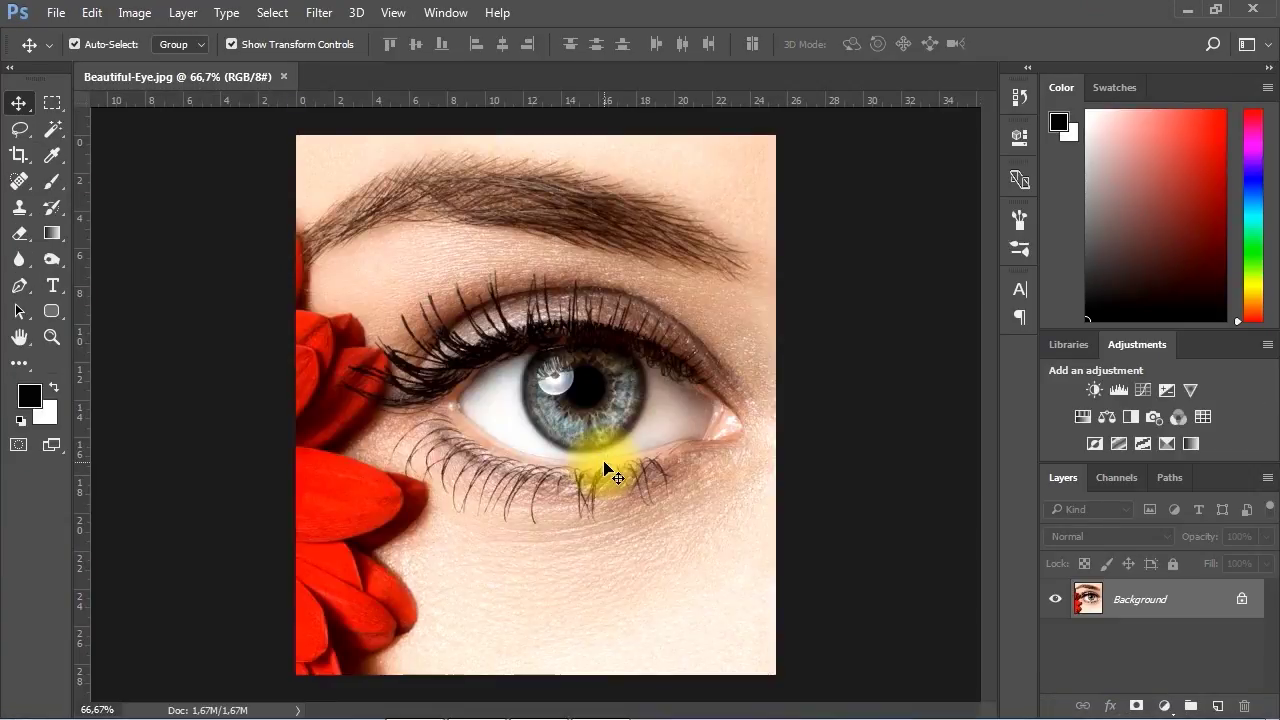
double_click(1207, 600)
Confirm converting the Background into Layer 0 and bring up the Image Size dialog.
left_click(808, 321)
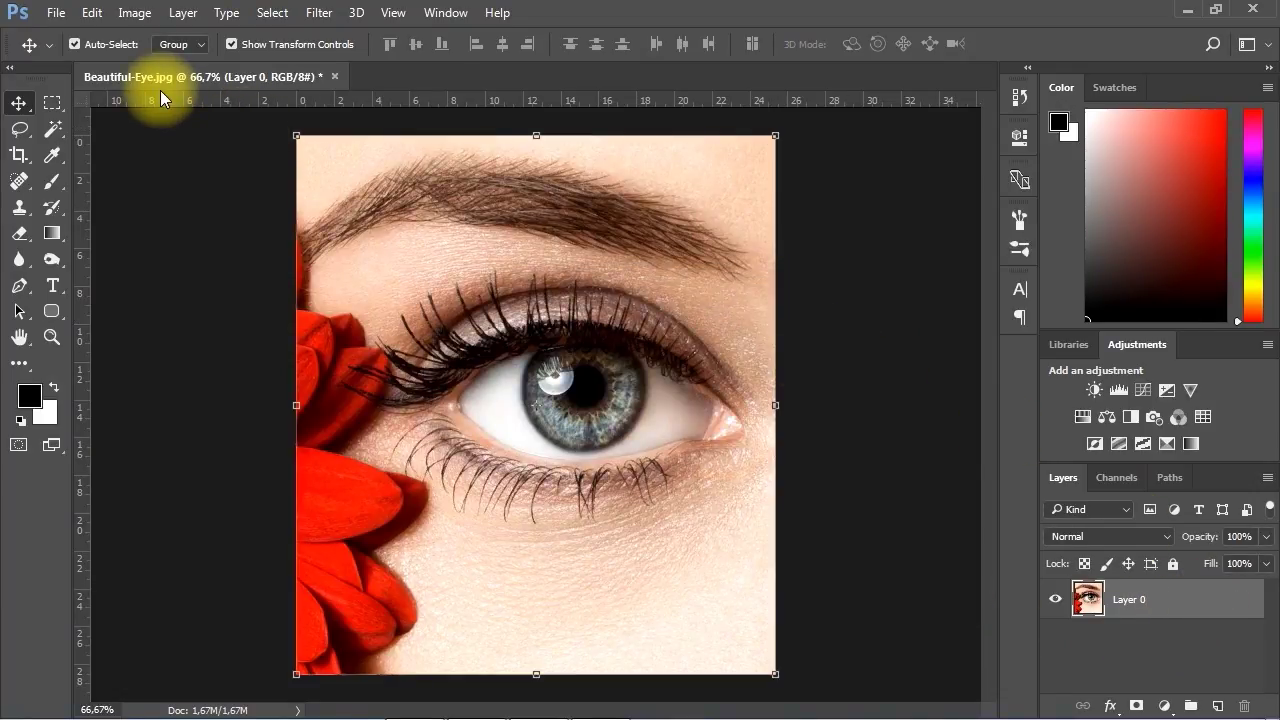
left_click(134, 14)
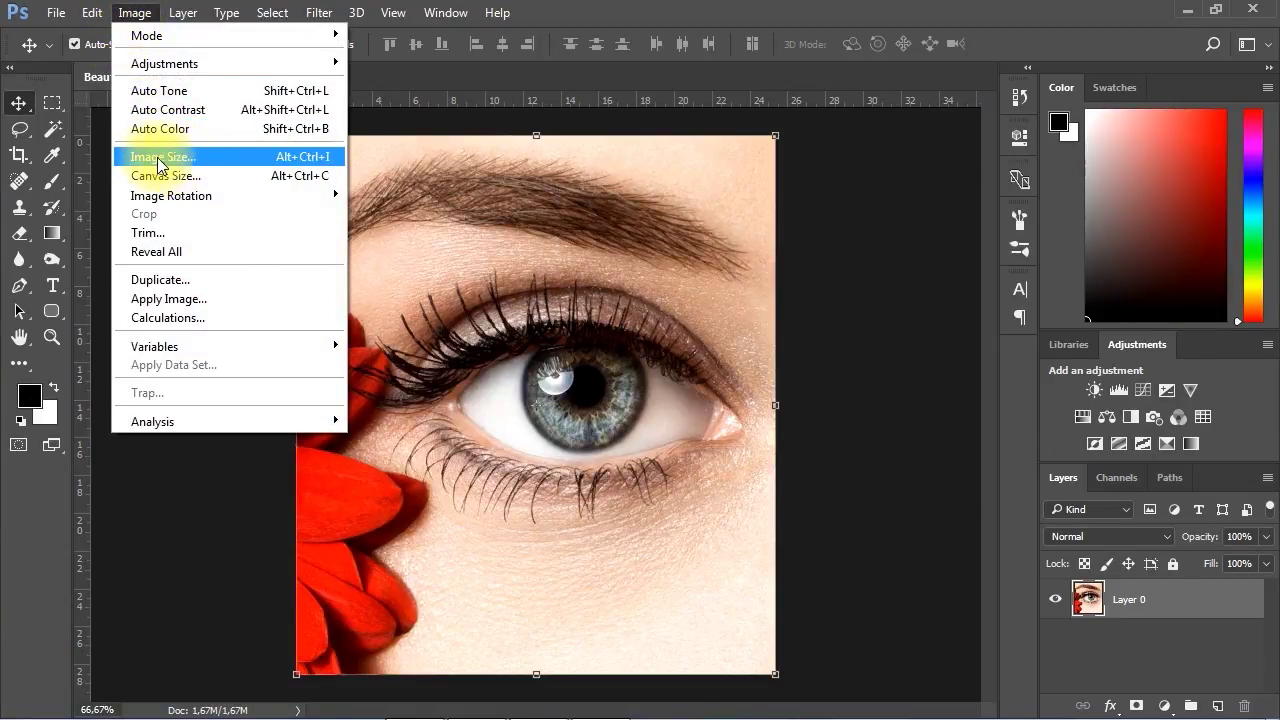
left_click(209, 157)
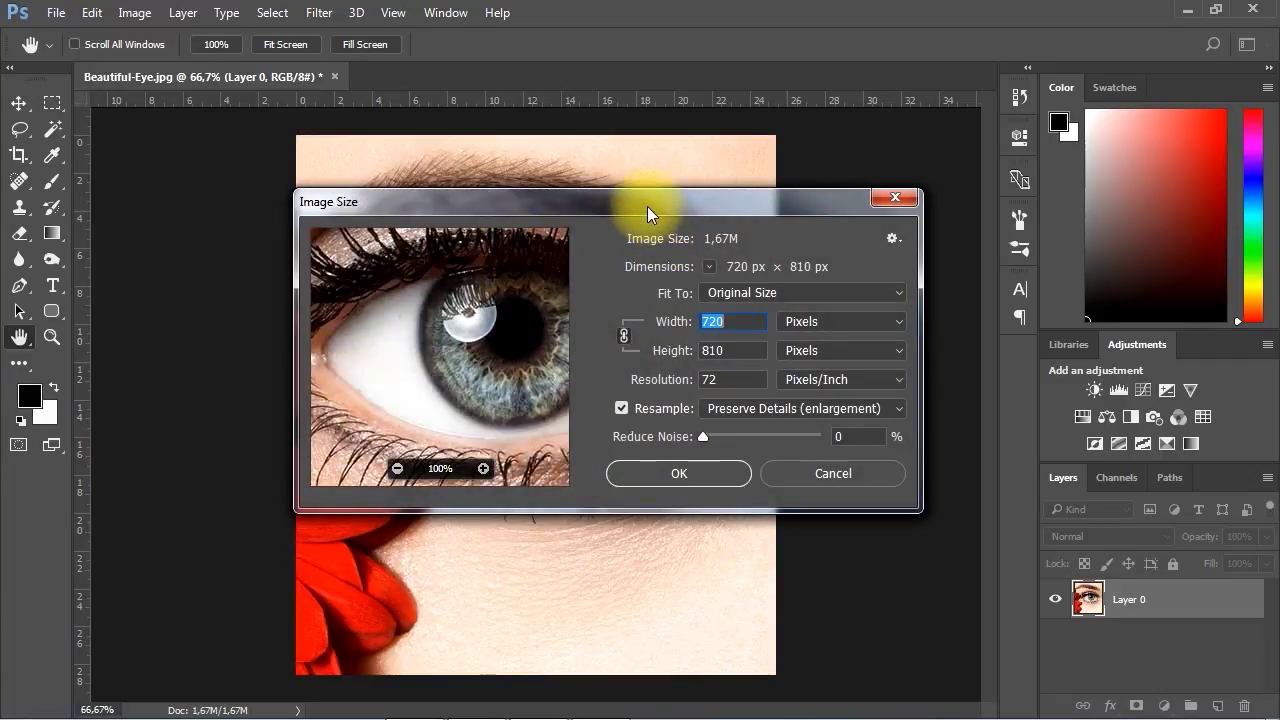
left_click_drag(645, 203, 680, 229)
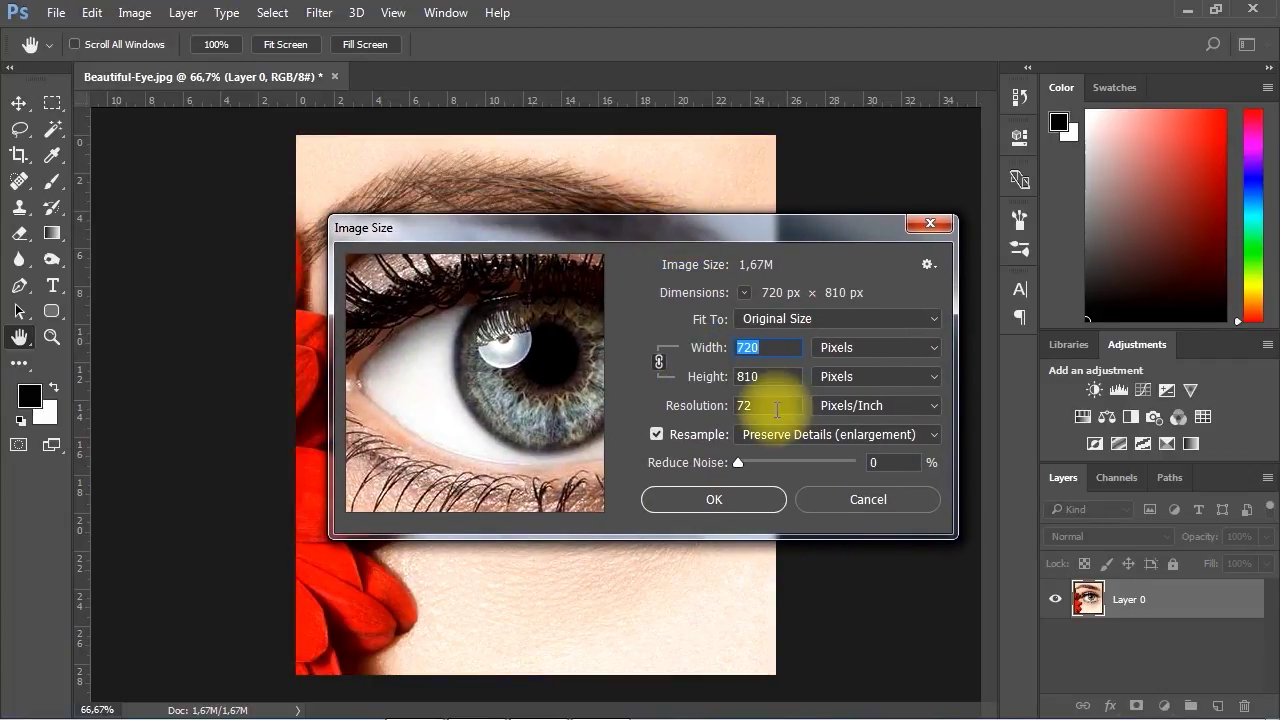
Select the 72 Pixels/Inch resolution value and place Calculator beside the dialog.
left_click_drag(766, 234, 767, 205)
double_click(748, 376)
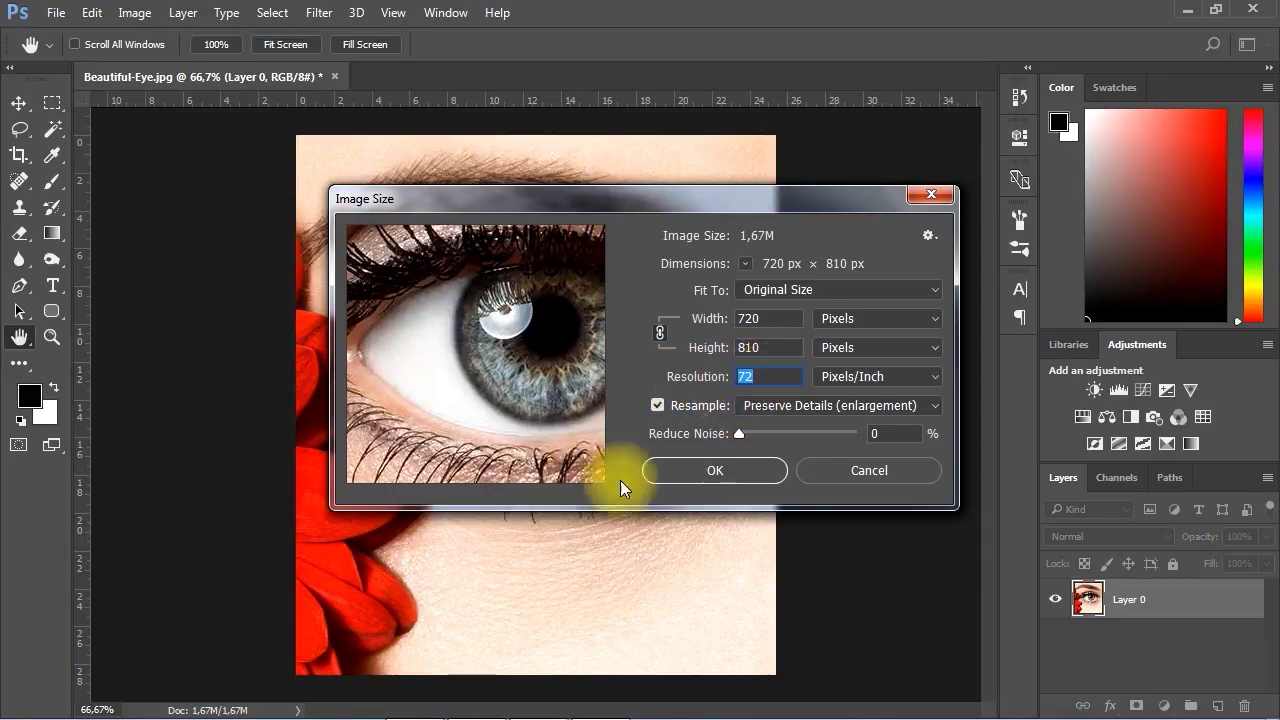
left_click(420, 710)
left_click_drag(211, 374, 279, 306)
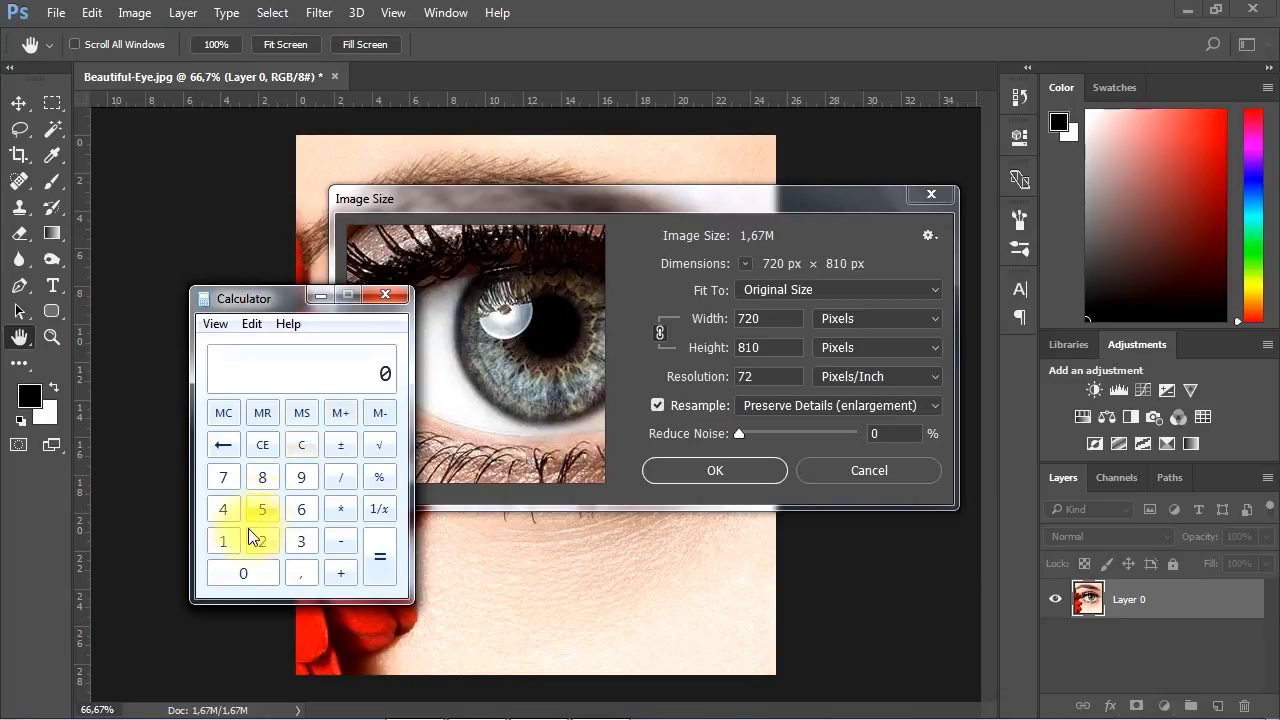
Calculate 72 × 10 = 720, then select the 72 resolution value in Image Size.
left_click(223, 477)
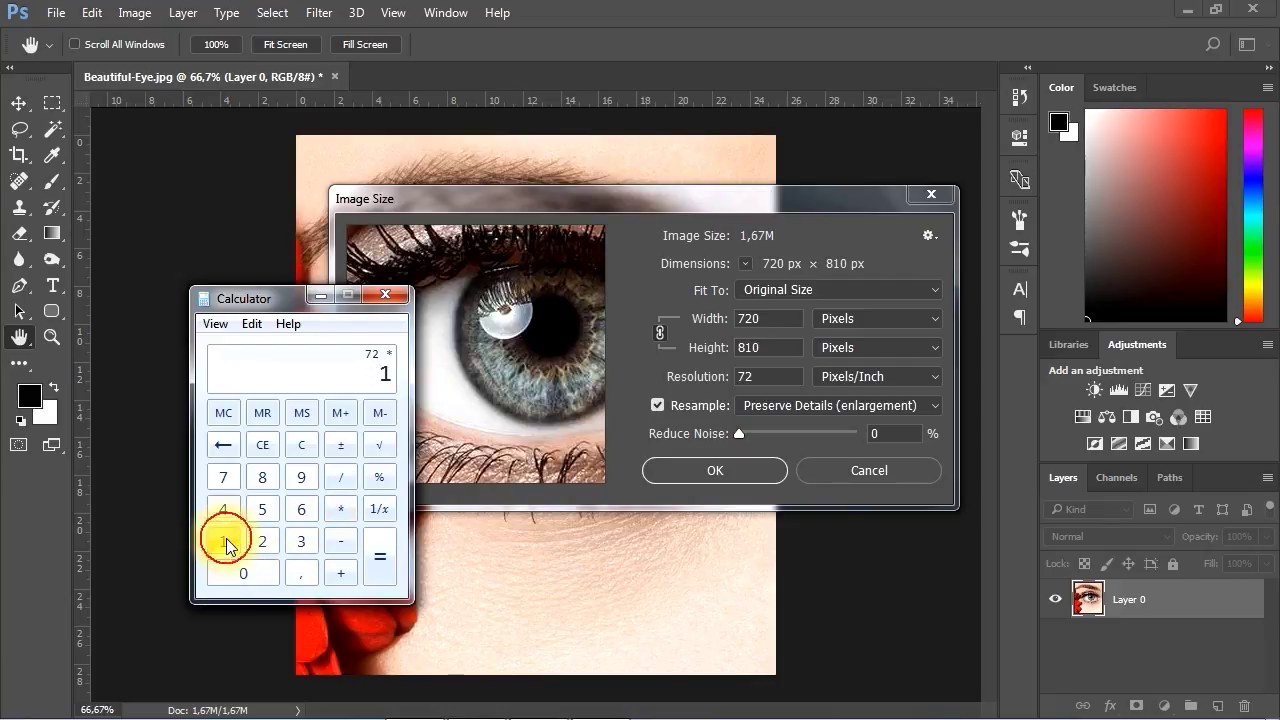
left_click(240, 573)
left_click(380, 555)
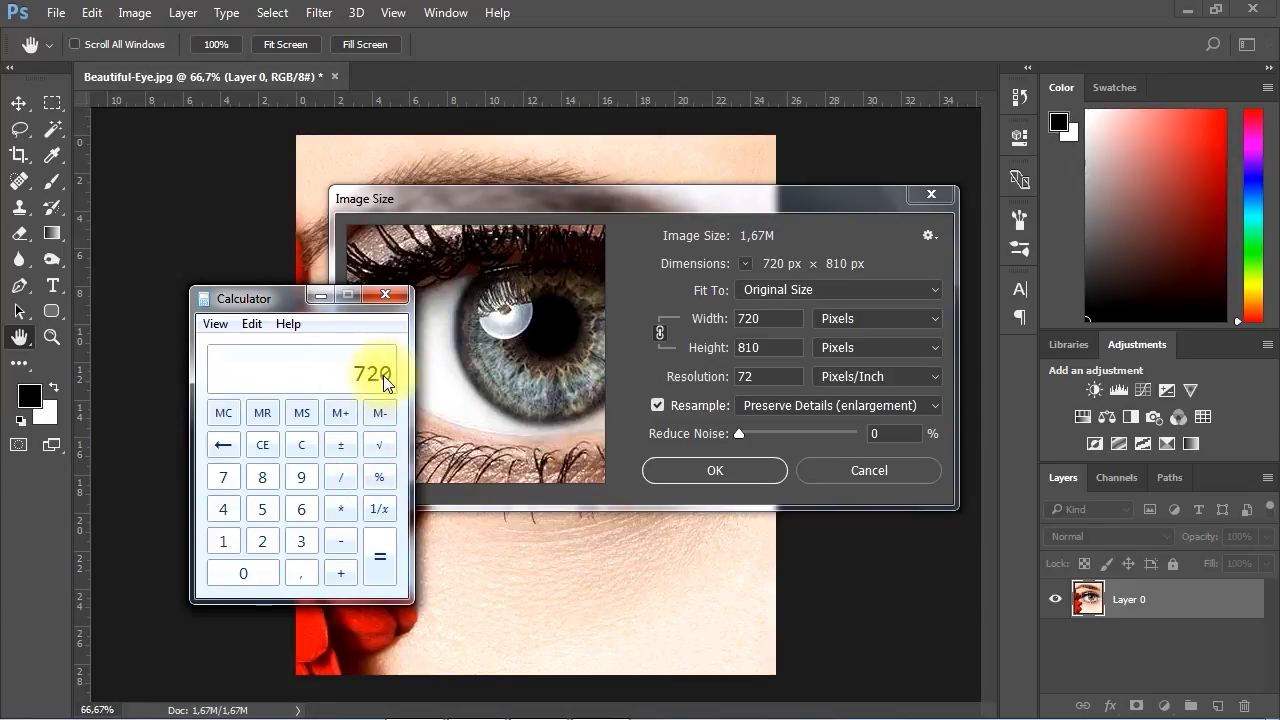
double_click(760, 376)
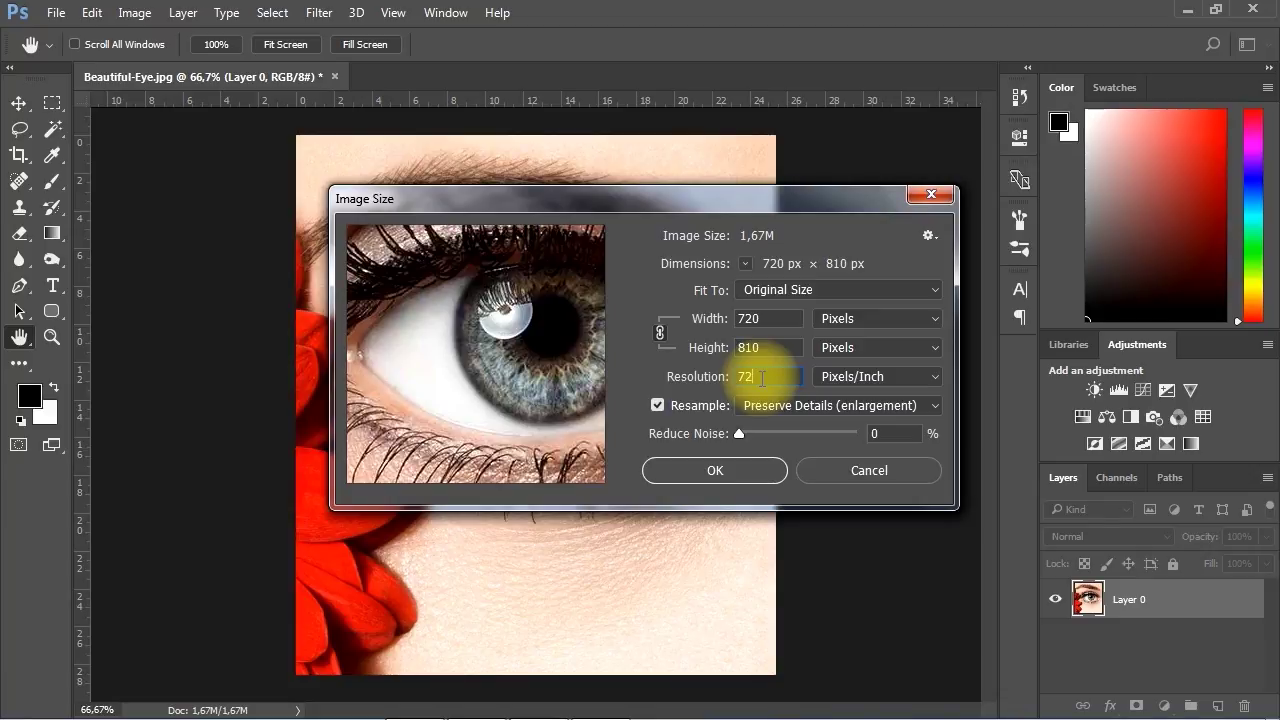
Set resolution to 720 ppi with Preserve Details (enlargement) resampling, enlarging to 7200 × 8100 px.
type("720")
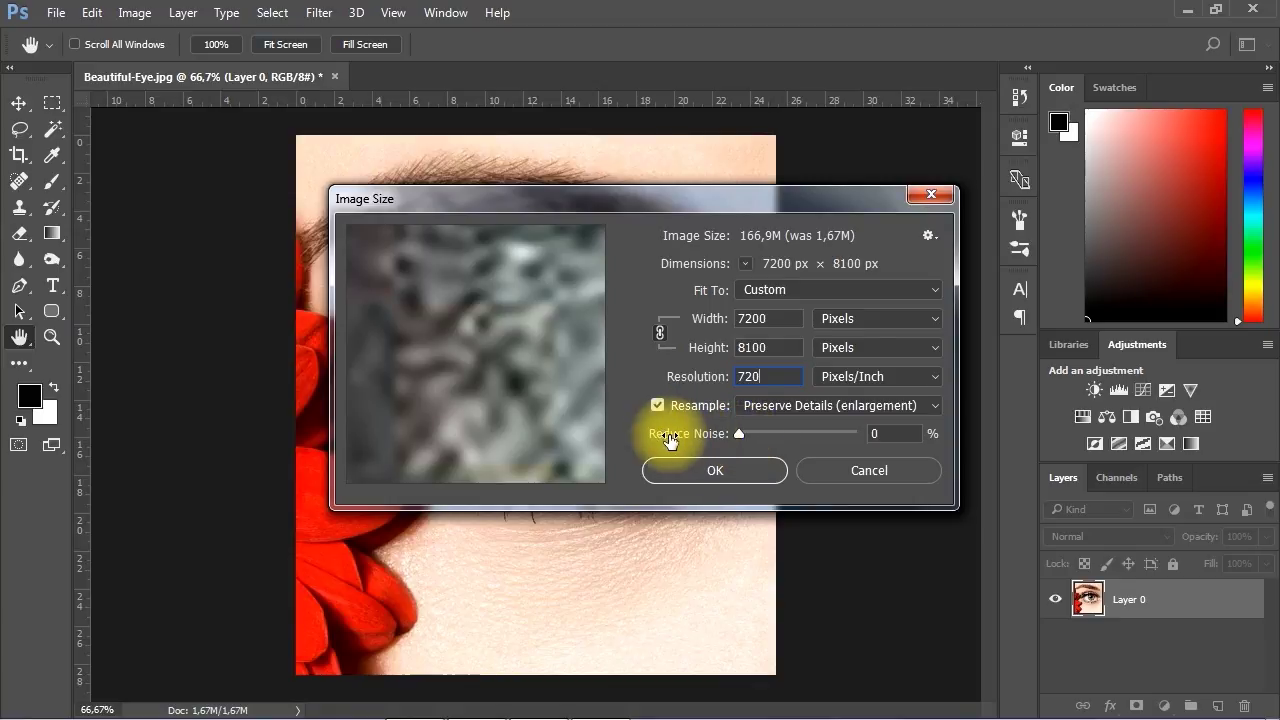
left_click(739, 435)
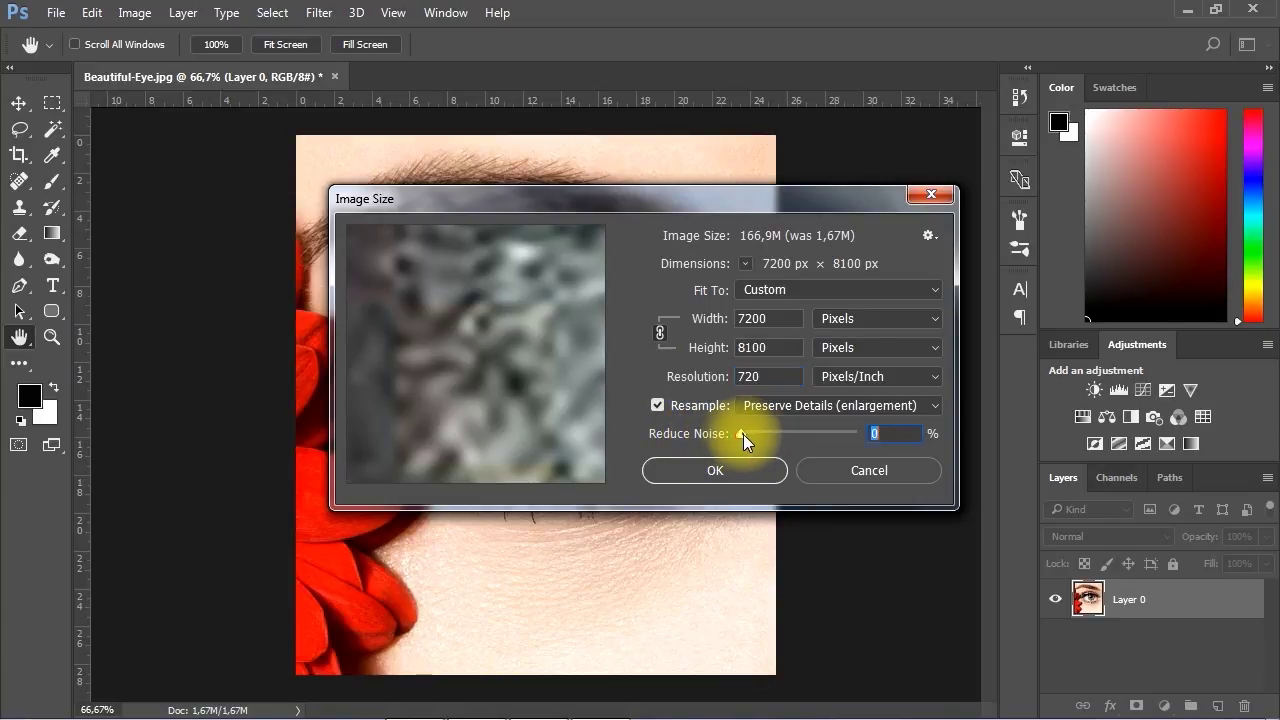
left_click(865, 404)
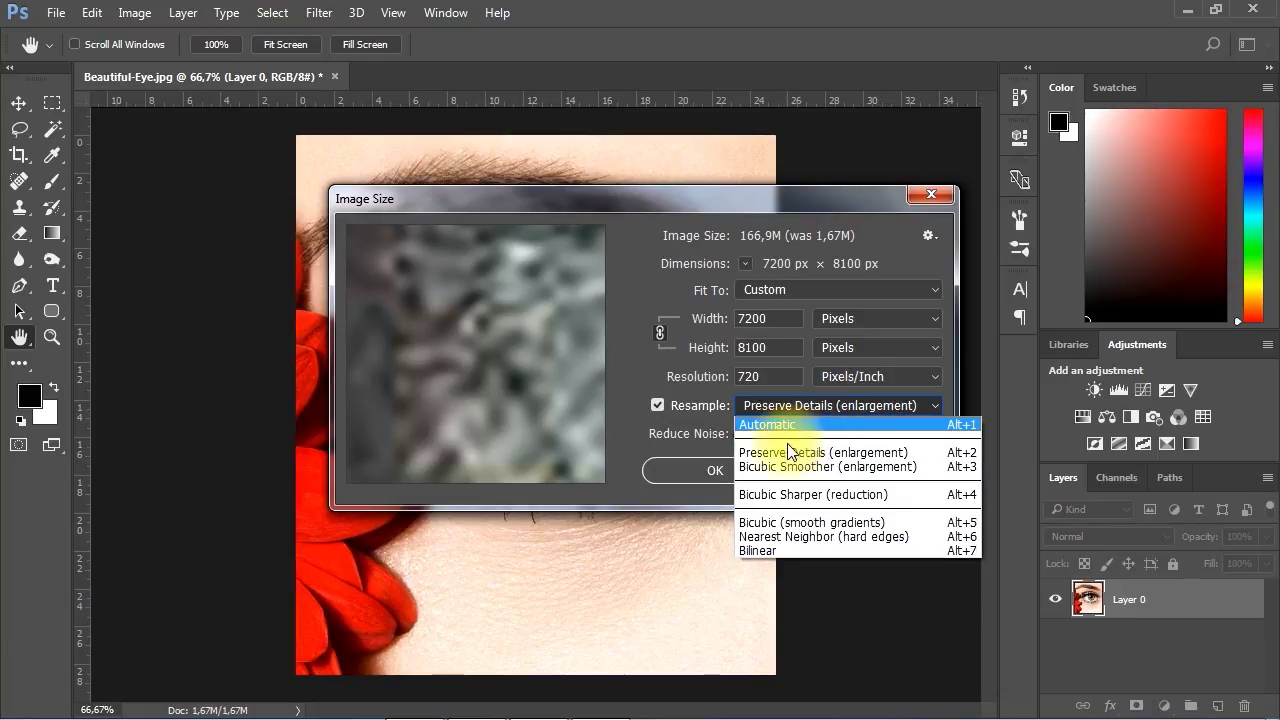
left_click(919, 453)
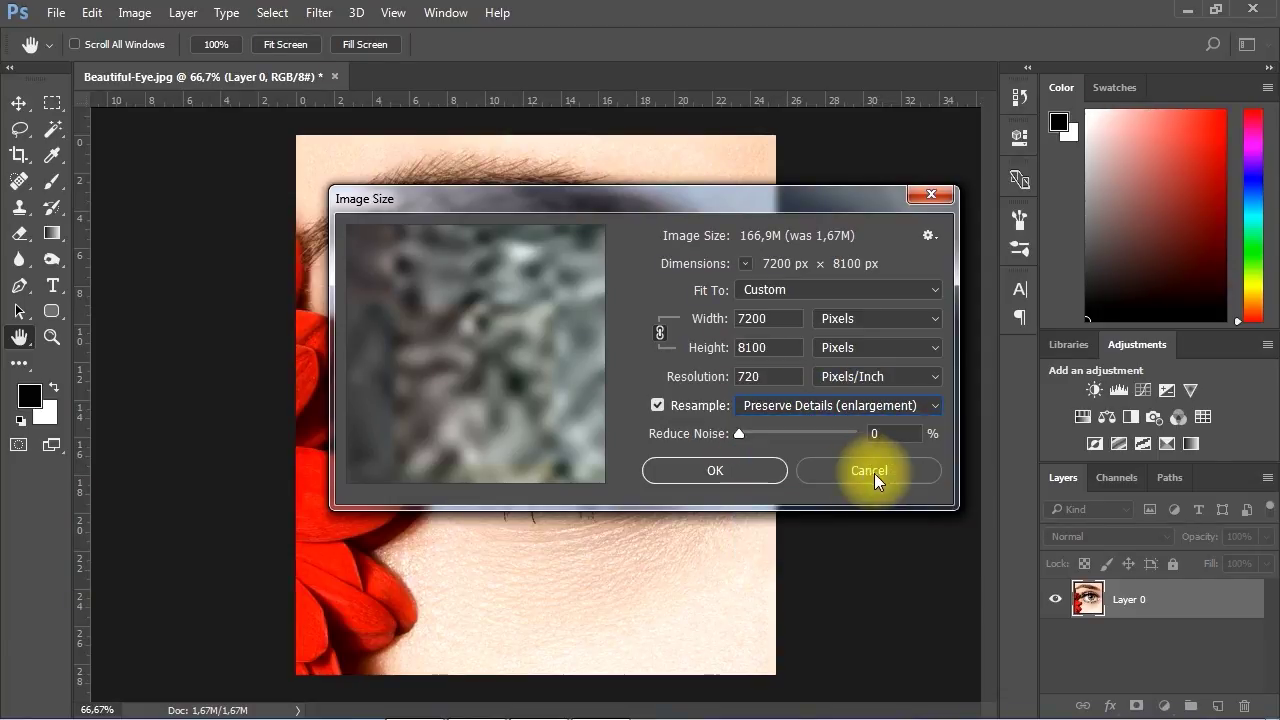
left_click(722, 469)
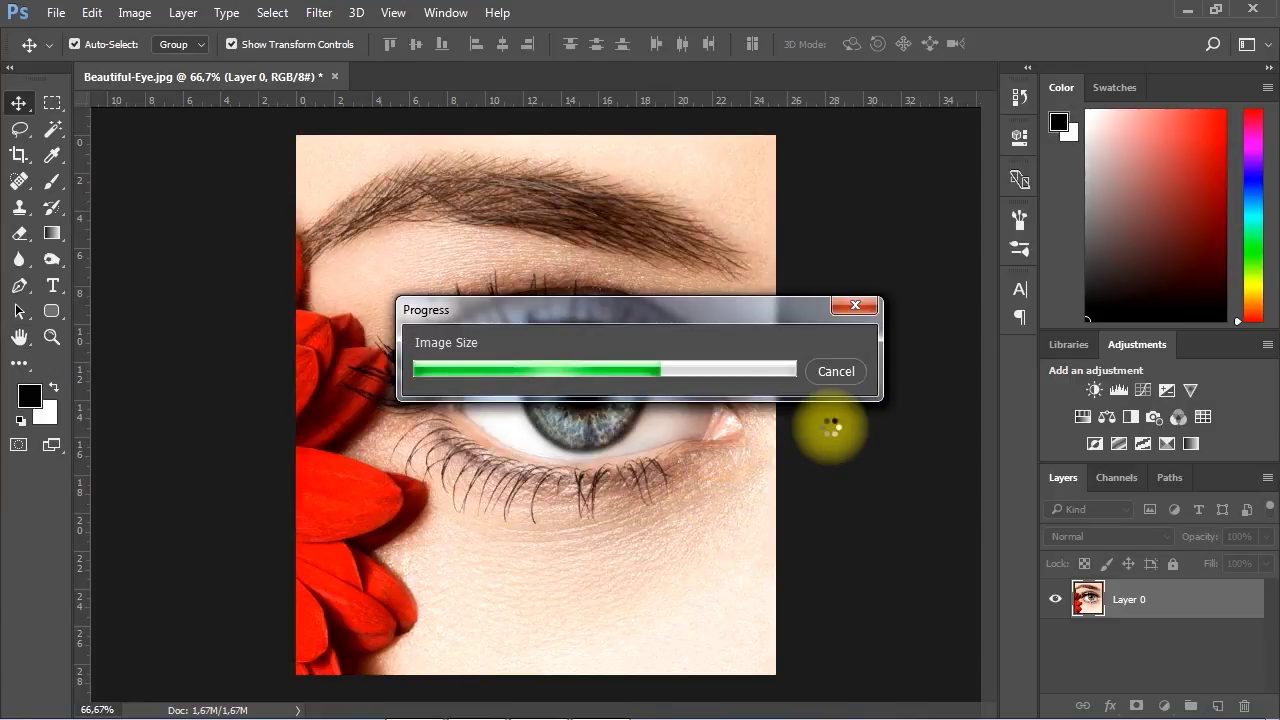
scroll(830, 428, "down", 7)
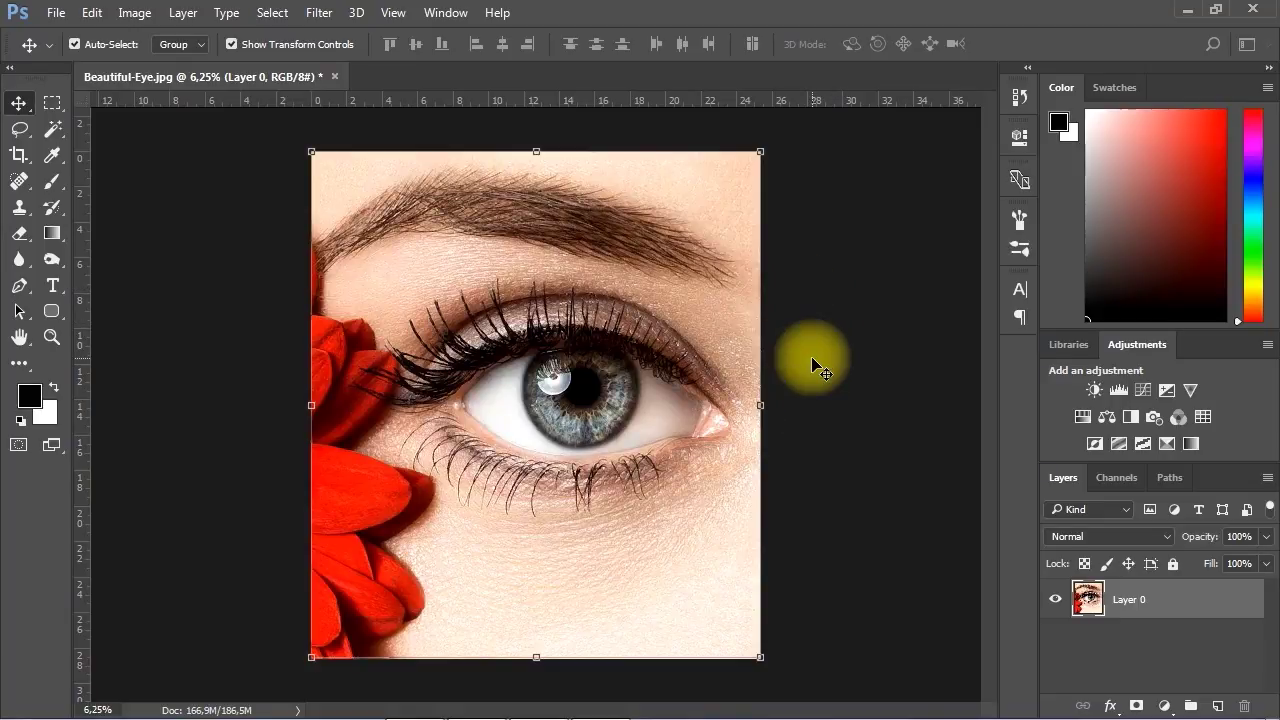
left_click(57, 13)
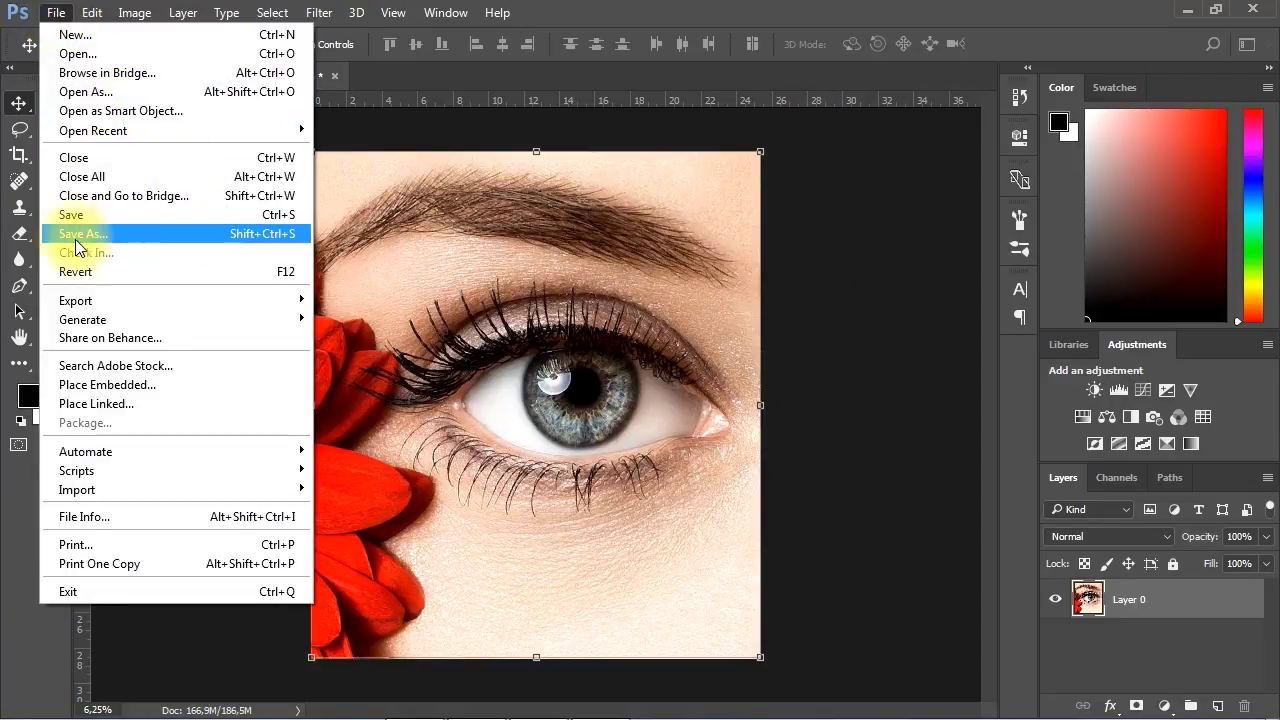
Save the image as JPEG named '10 times bigger' in the image to vector tutorial folder.
left_click(124, 234)
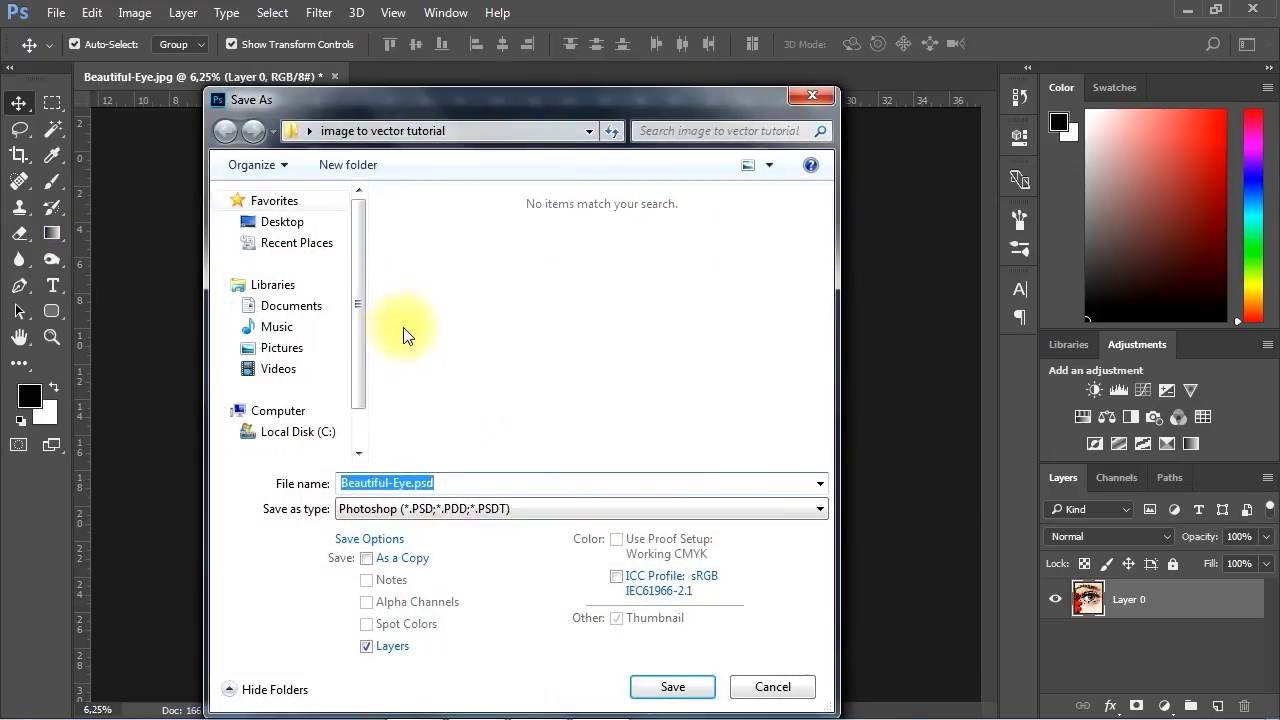
scroll(817, 331, "down", 5)
scroll(817, 331, "down", 1)
double_click(500, 275)
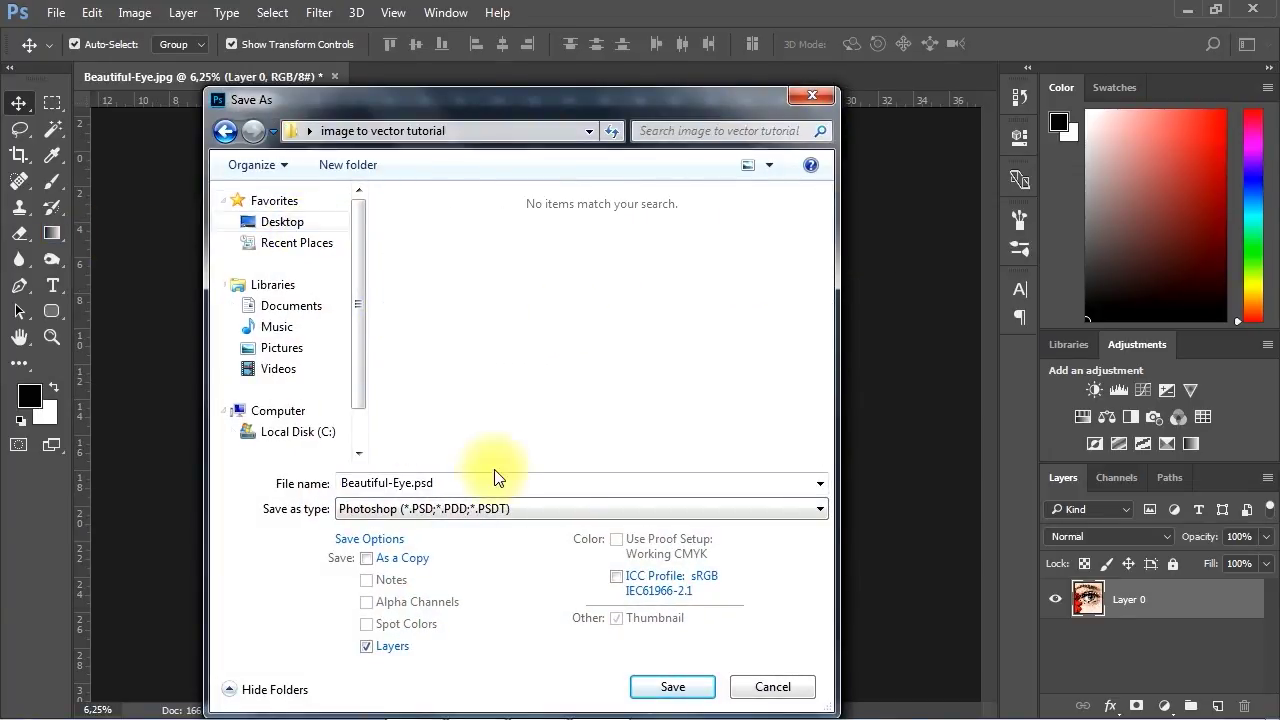
left_click_drag(466, 125, 511, 83)
left_click(511, 468)
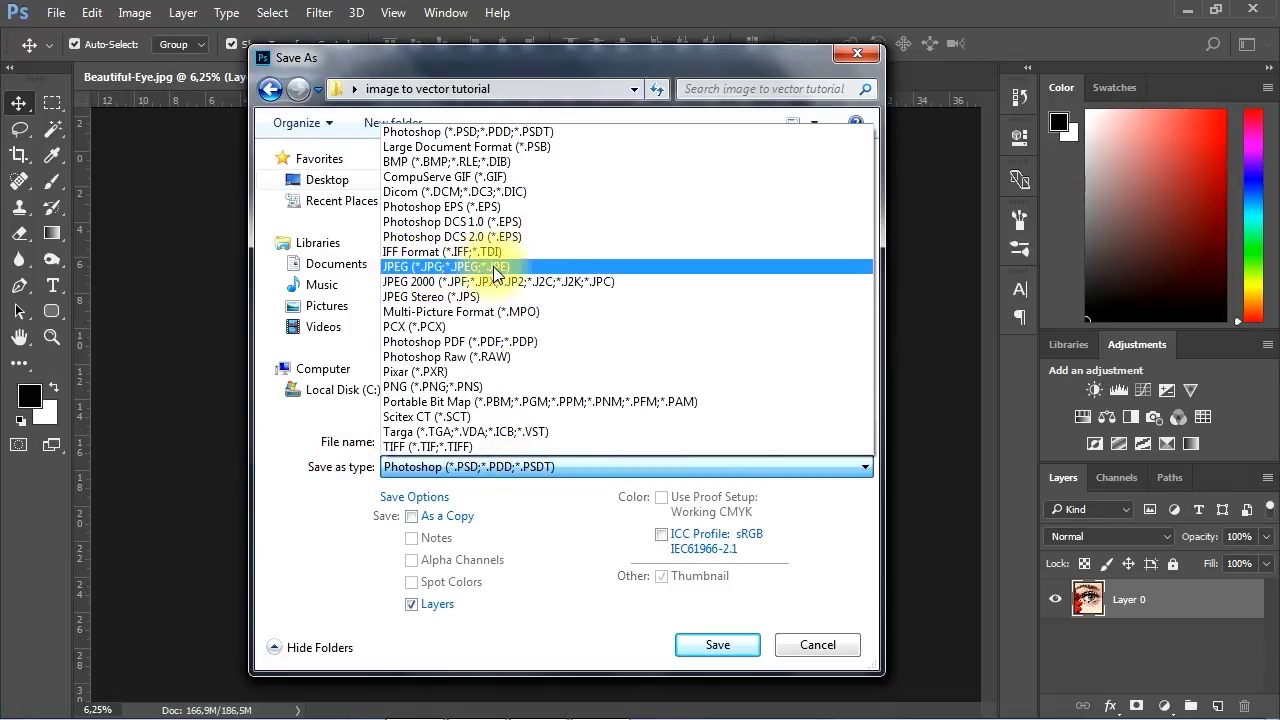
left_click(504, 272)
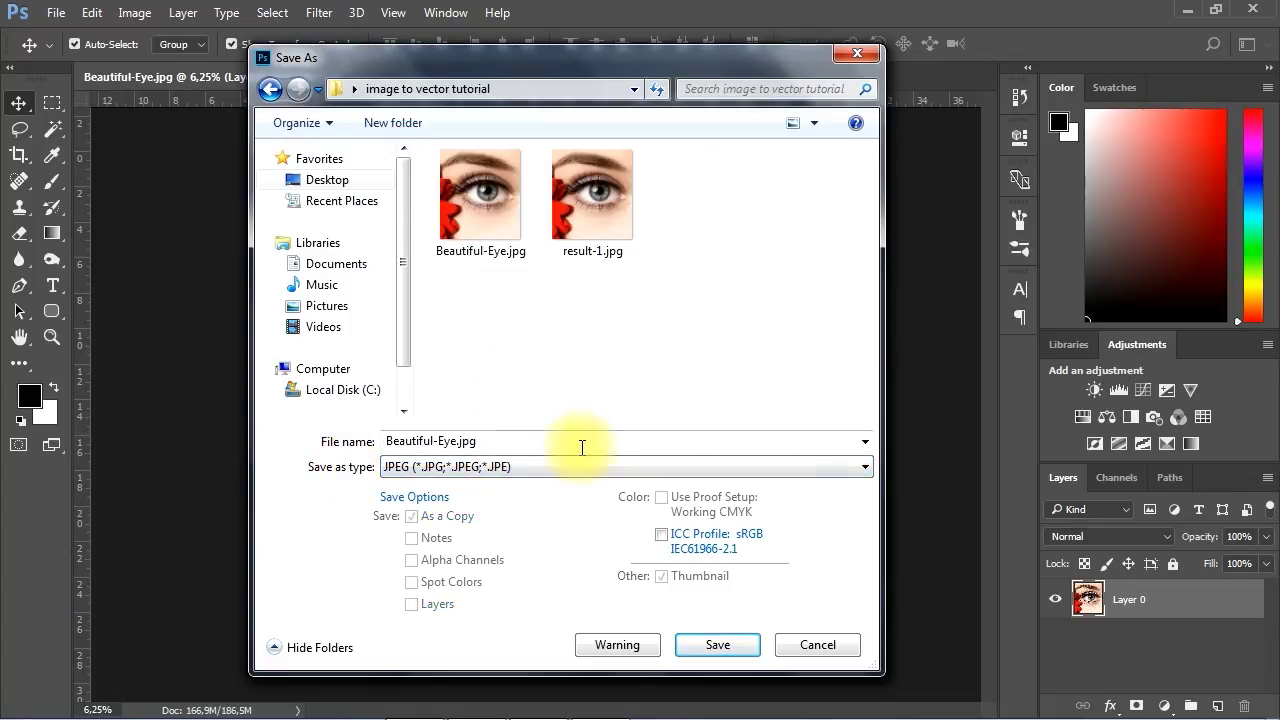
double_click(456, 441)
left_click_drag(457, 441, 357, 443)
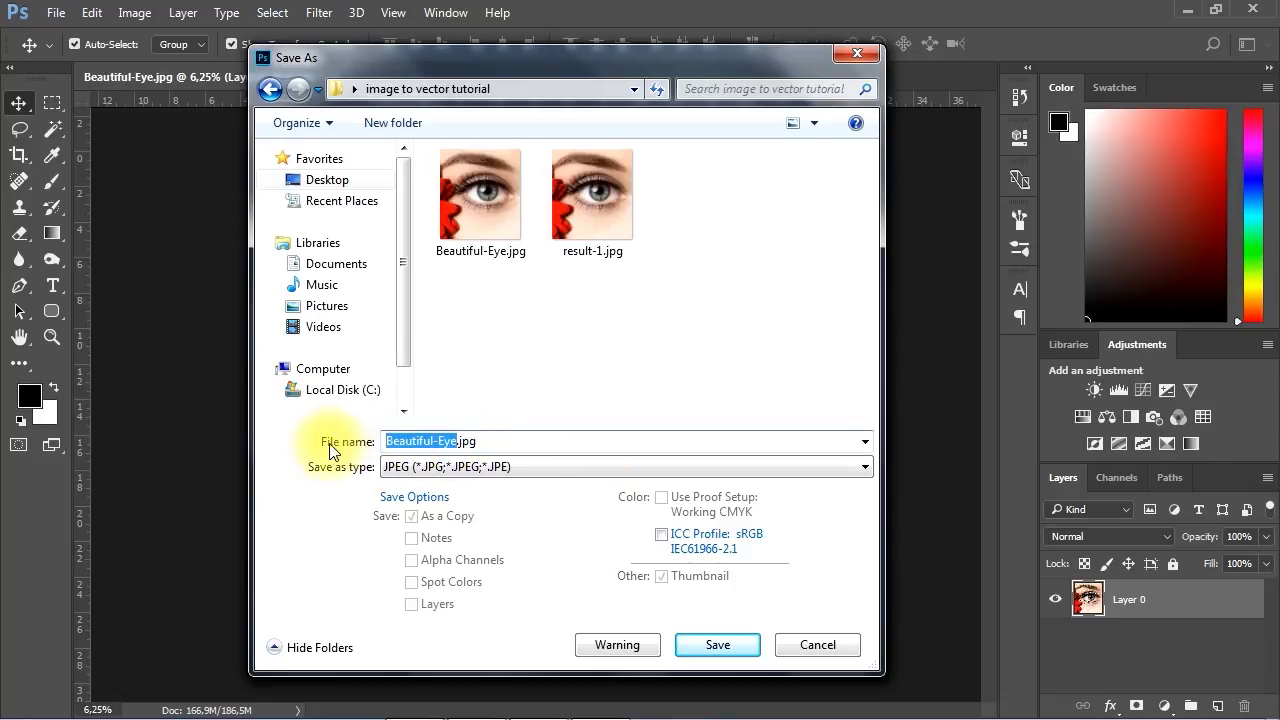
type("10 ti")
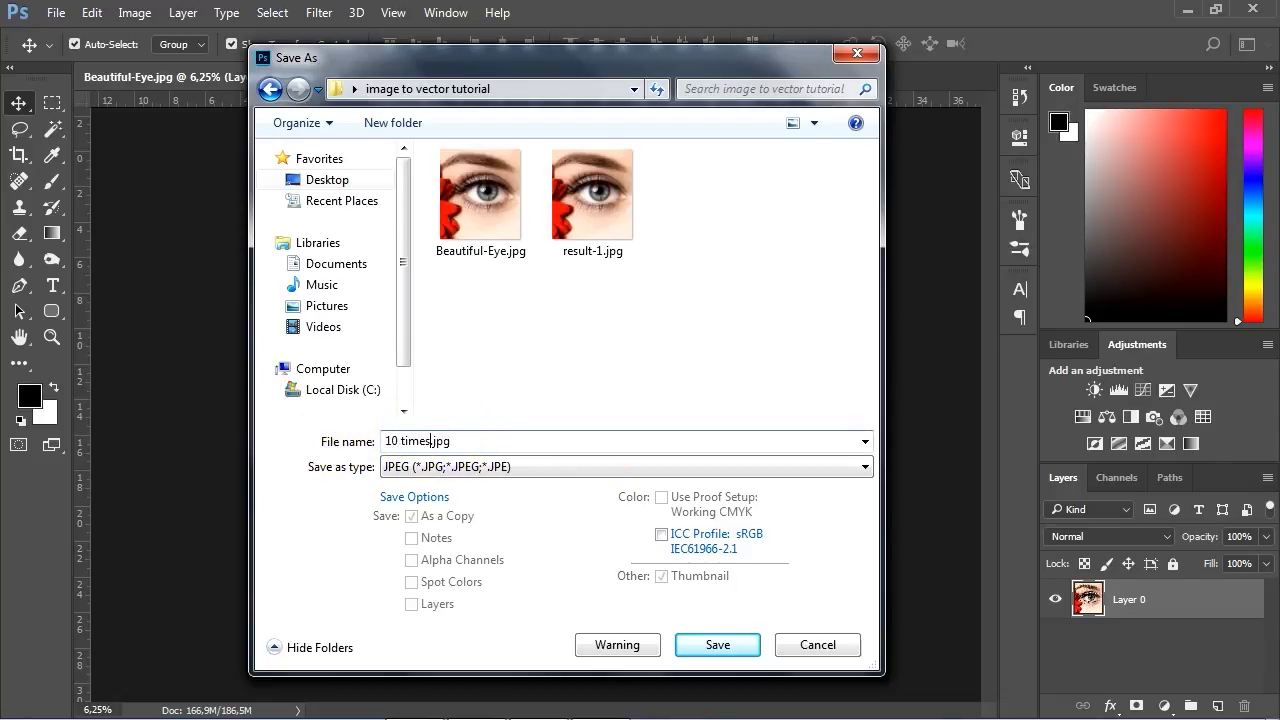
type("mes bigger")
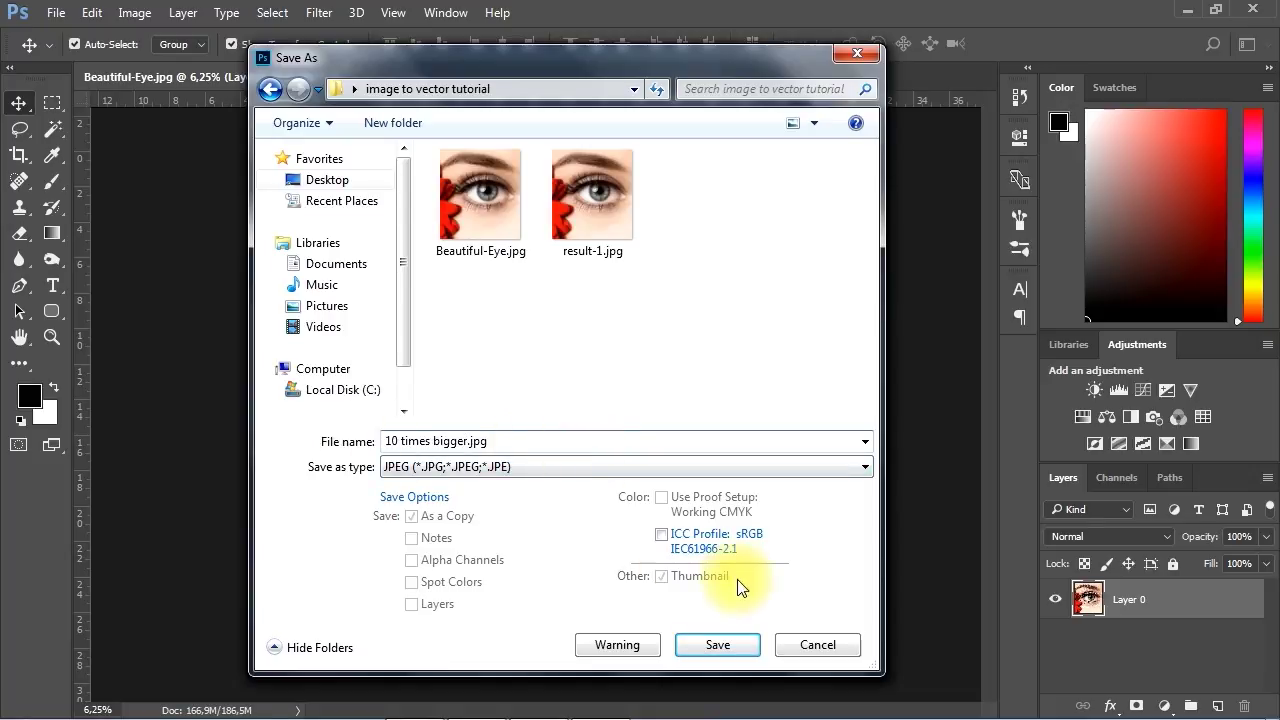
left_click(721, 645)
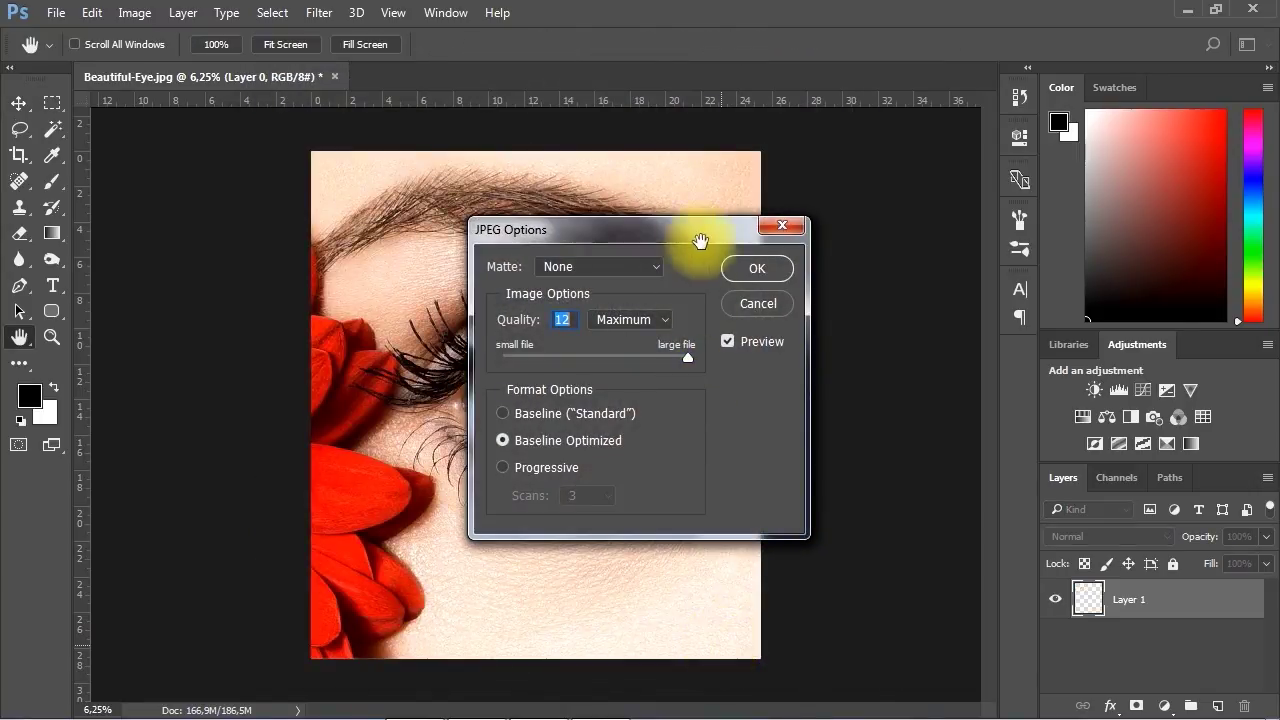
Set JPEG Options to quality 12 Maximum and Baseline (Standard), and confirm.
left_click(670, 313)
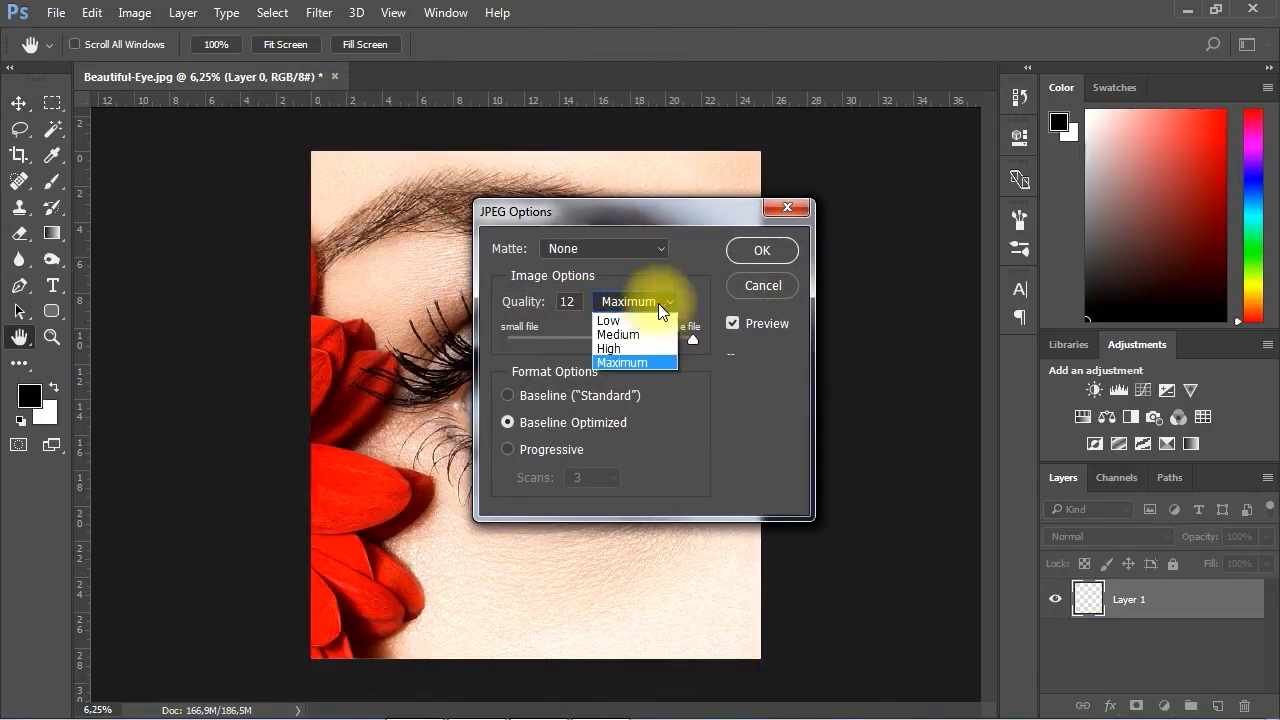
left_click(615, 363)
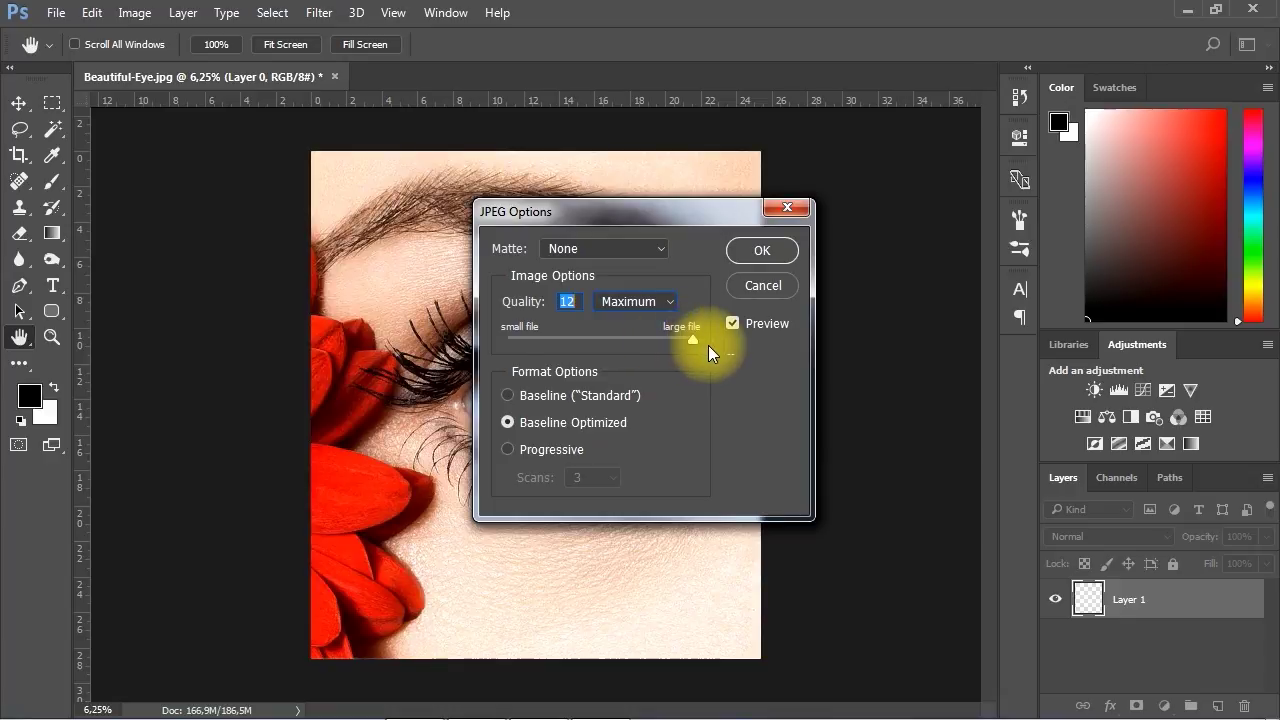
left_click(525, 396)
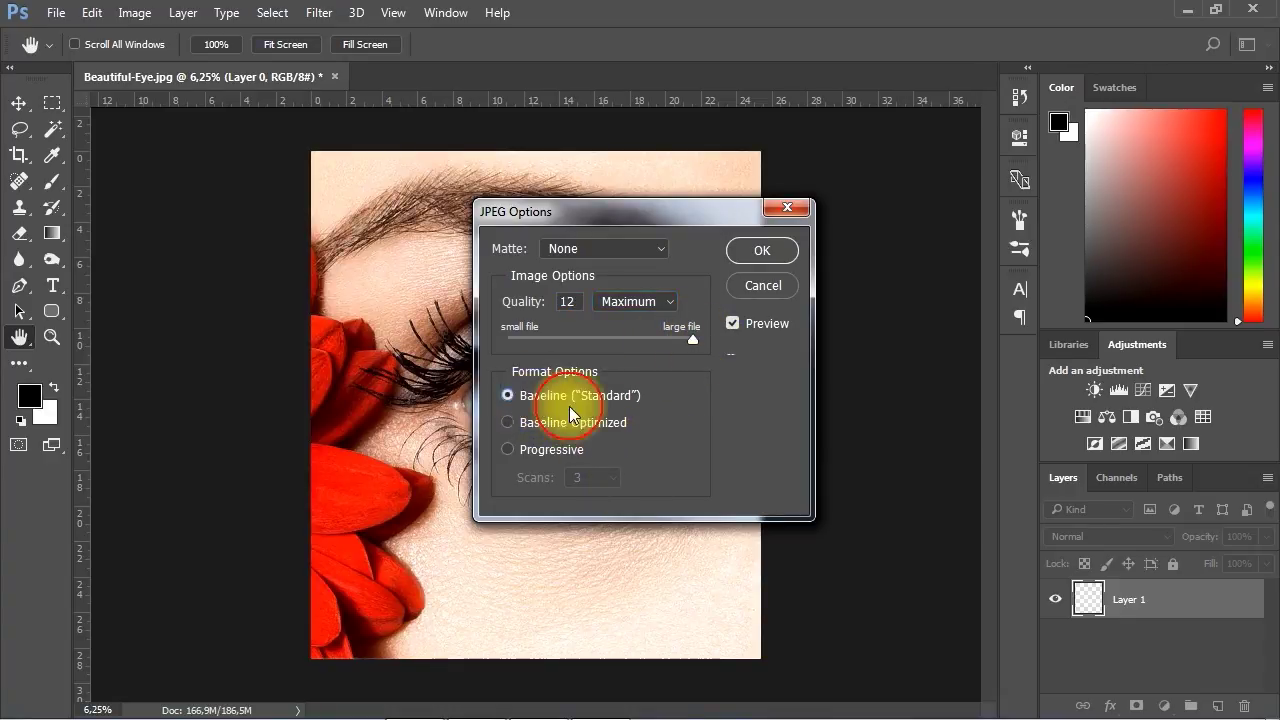
left_click(761, 247)
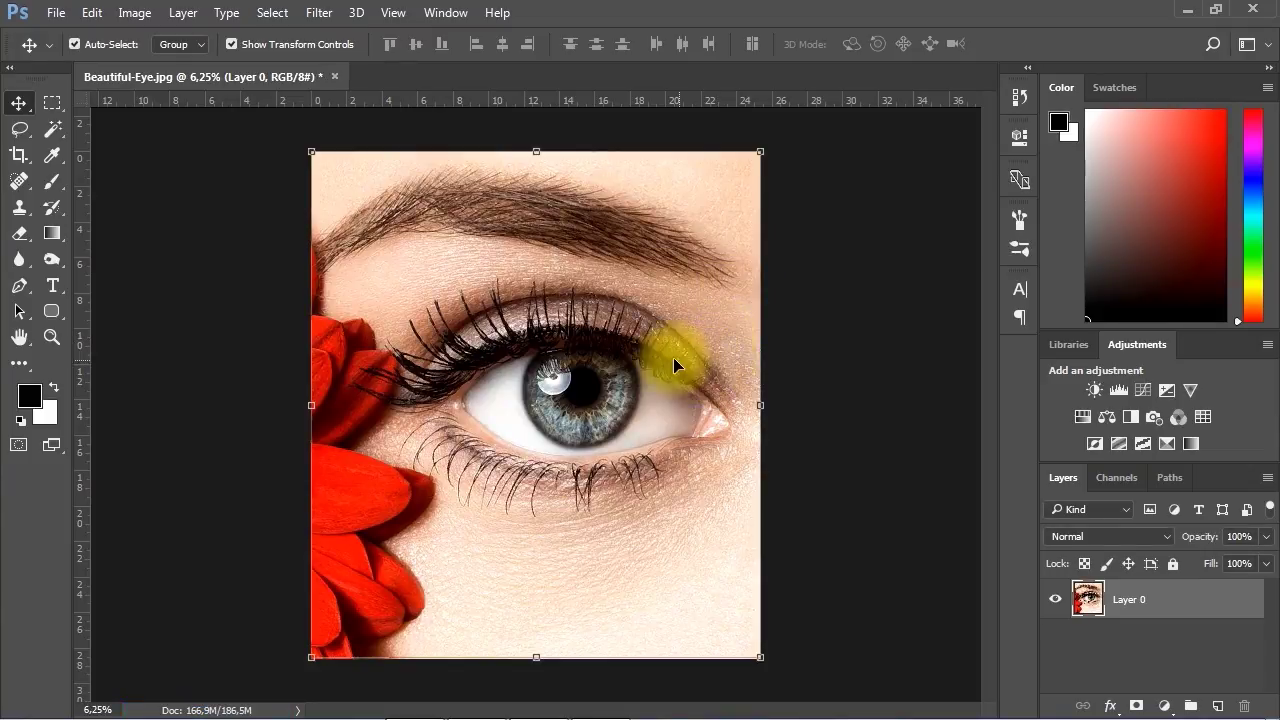
Verify in Explorer that 10 times bigger.jpg is 7200 x 8100, then return to Illustrator.
left_click(474, 700)
left_click(245, 212)
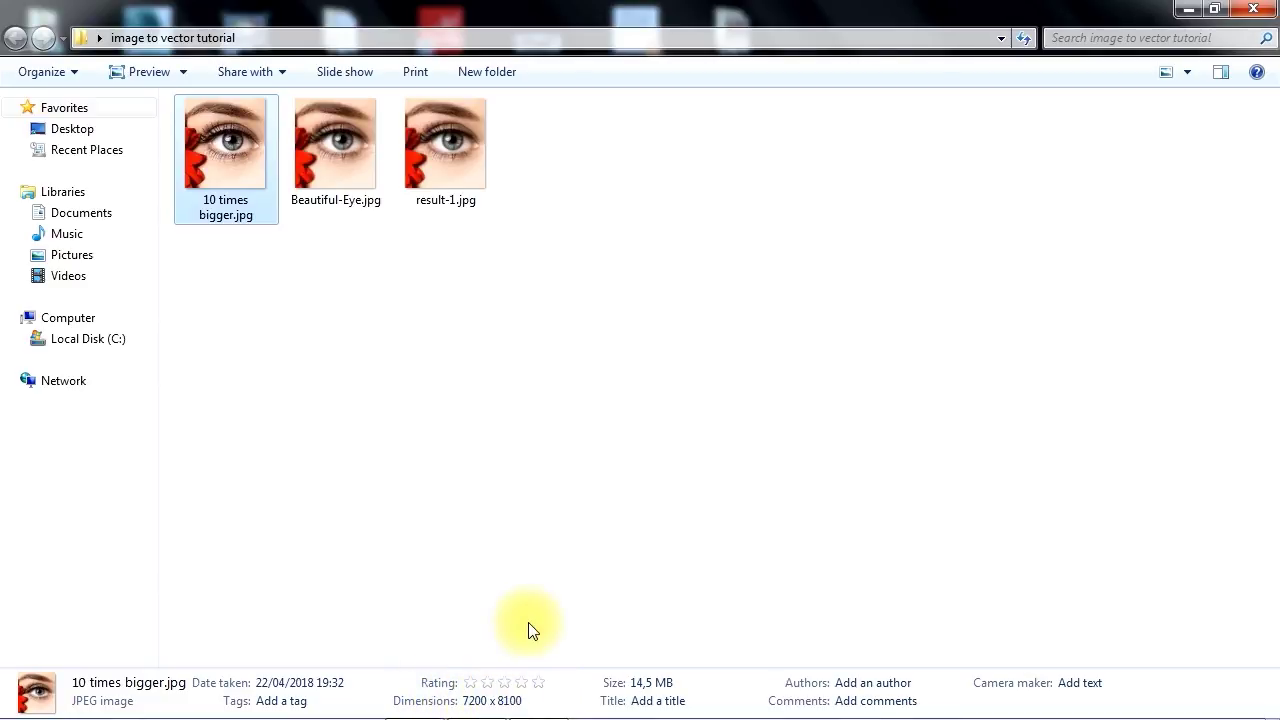
left_click(479, 698)
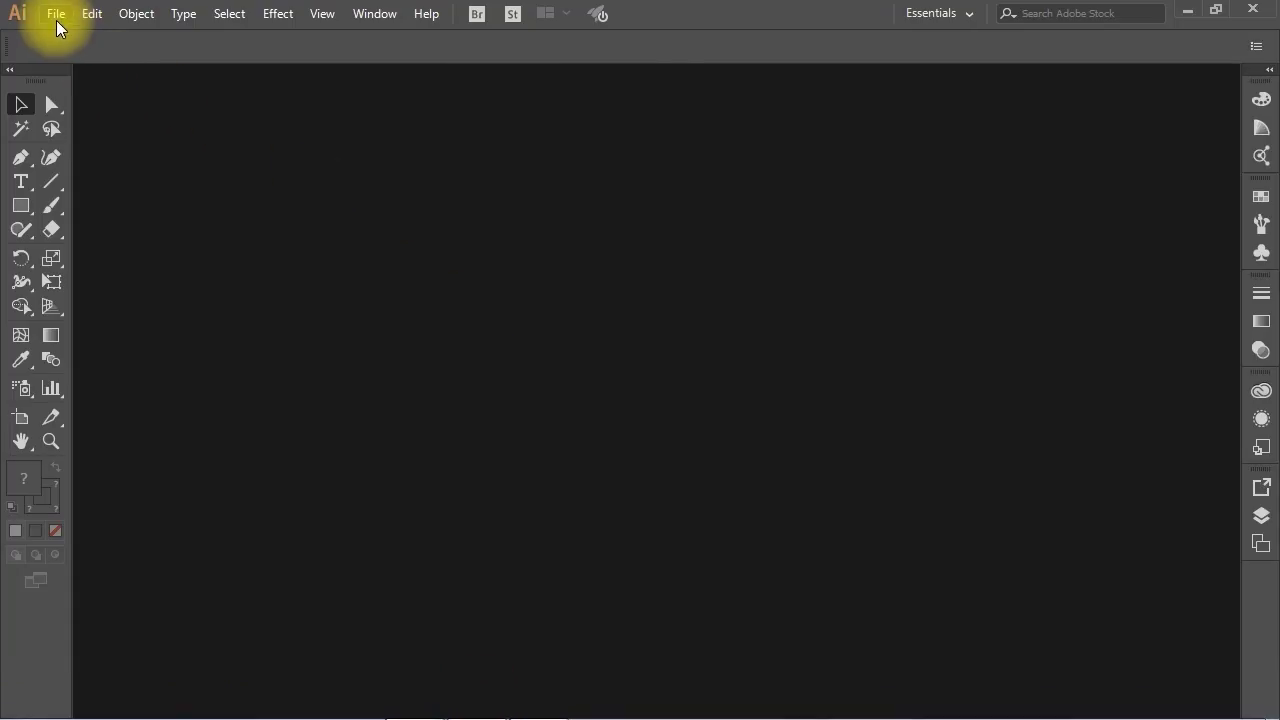
Create a new Illustrator document 7200 px wide and 8100 px high in RGB mode.
left_click(56, 22)
left_click(63, 34)
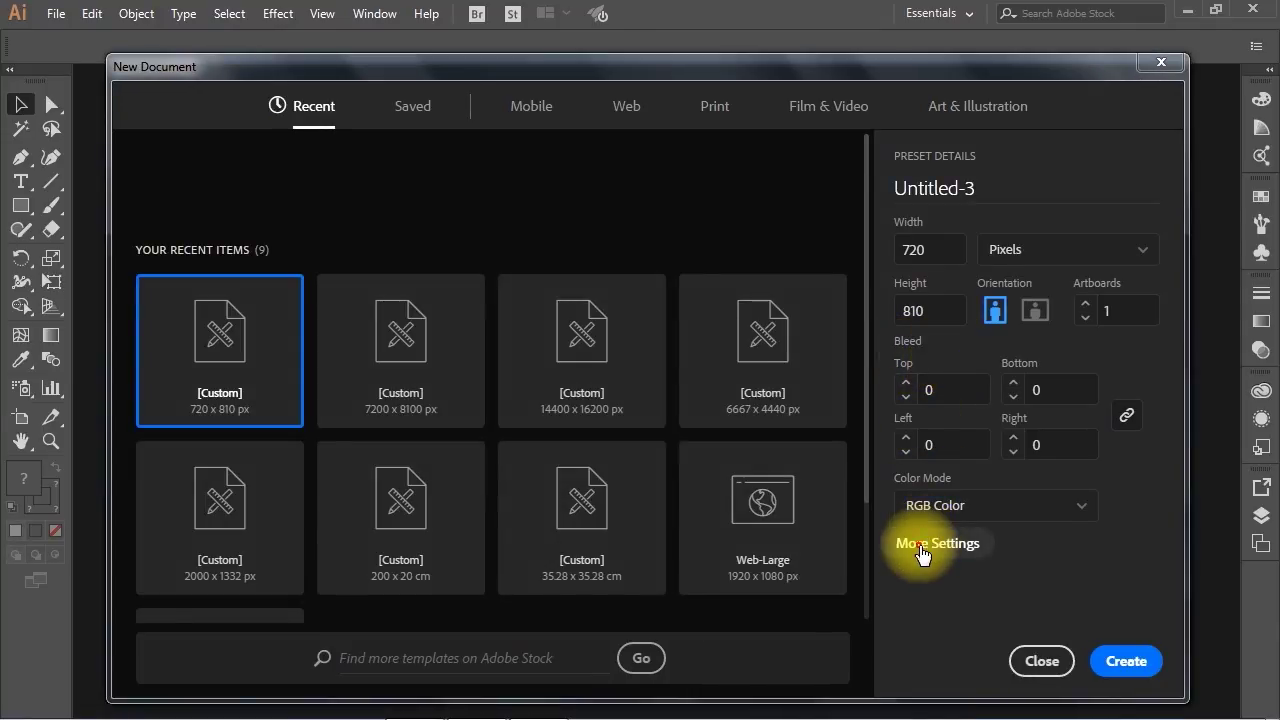
left_click(921, 543)
left_click(540, 311)
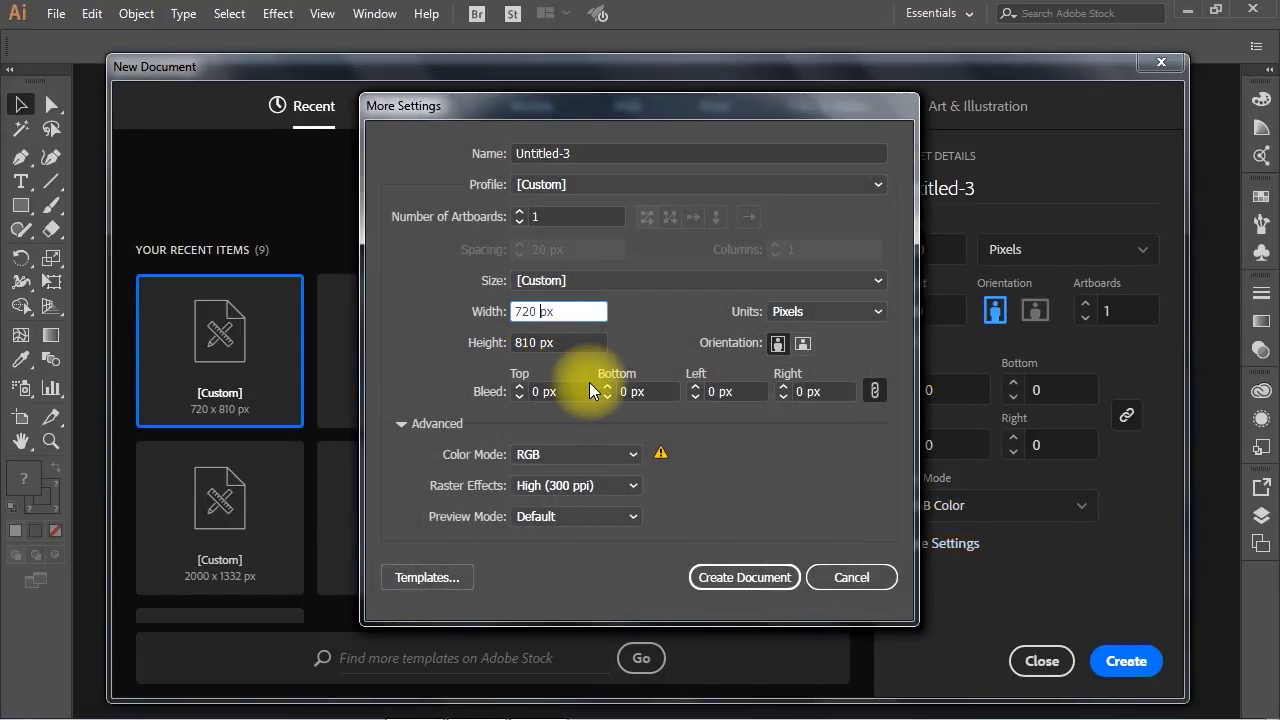
type("0")
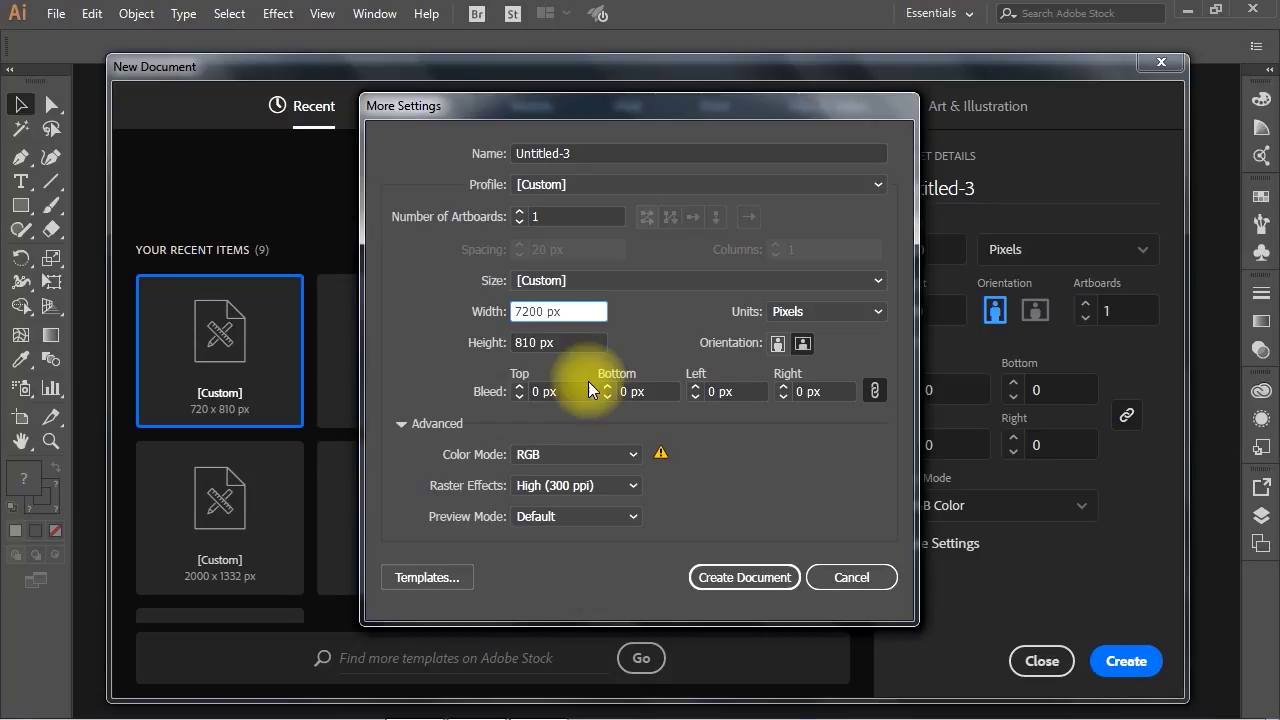
left_click(548, 345)
type("0")
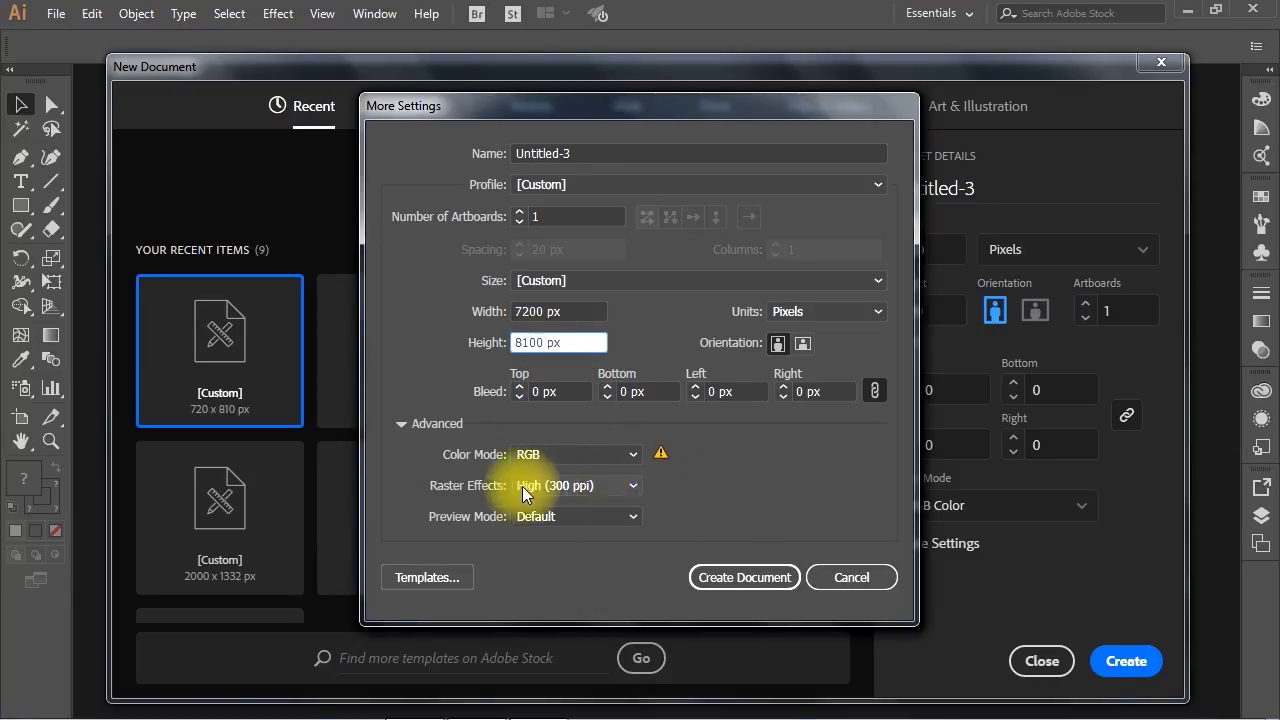
left_click(738, 578)
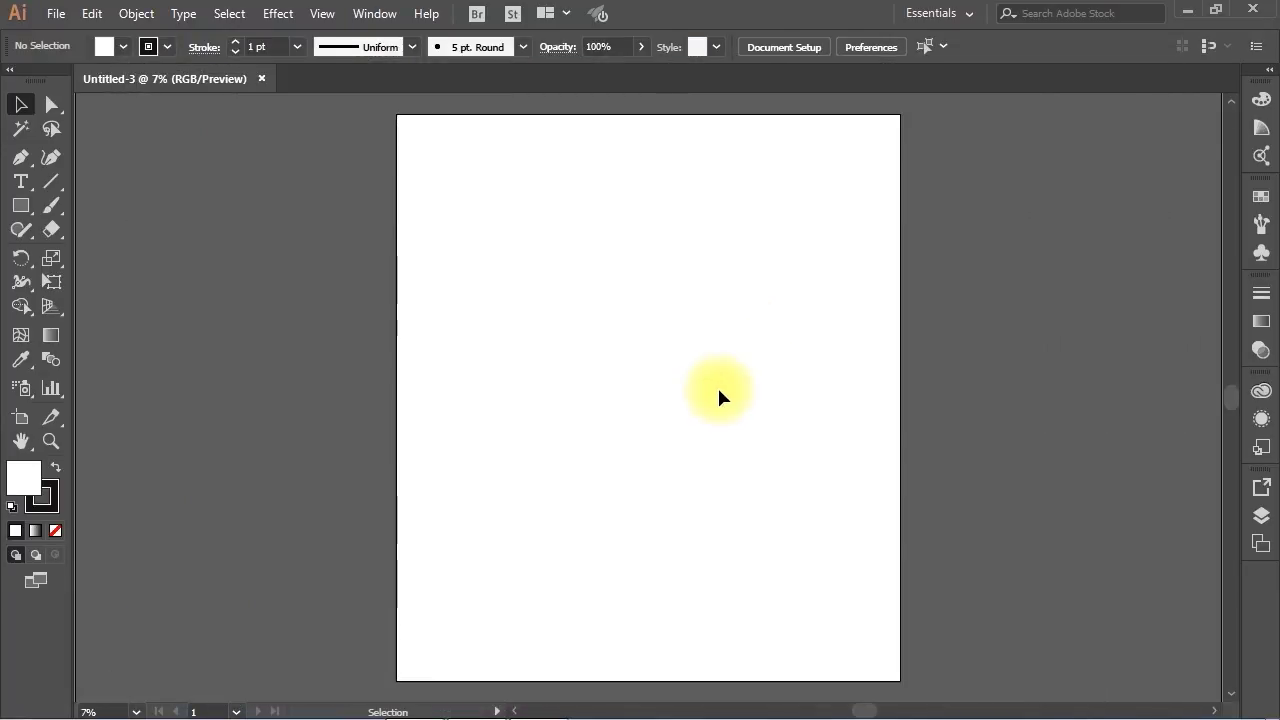
Place 10 times bigger.jpg from Explorer onto the Untitled-3 artboard and pan to view it.
mouse_move(551, 716)
left_click(411, 700)
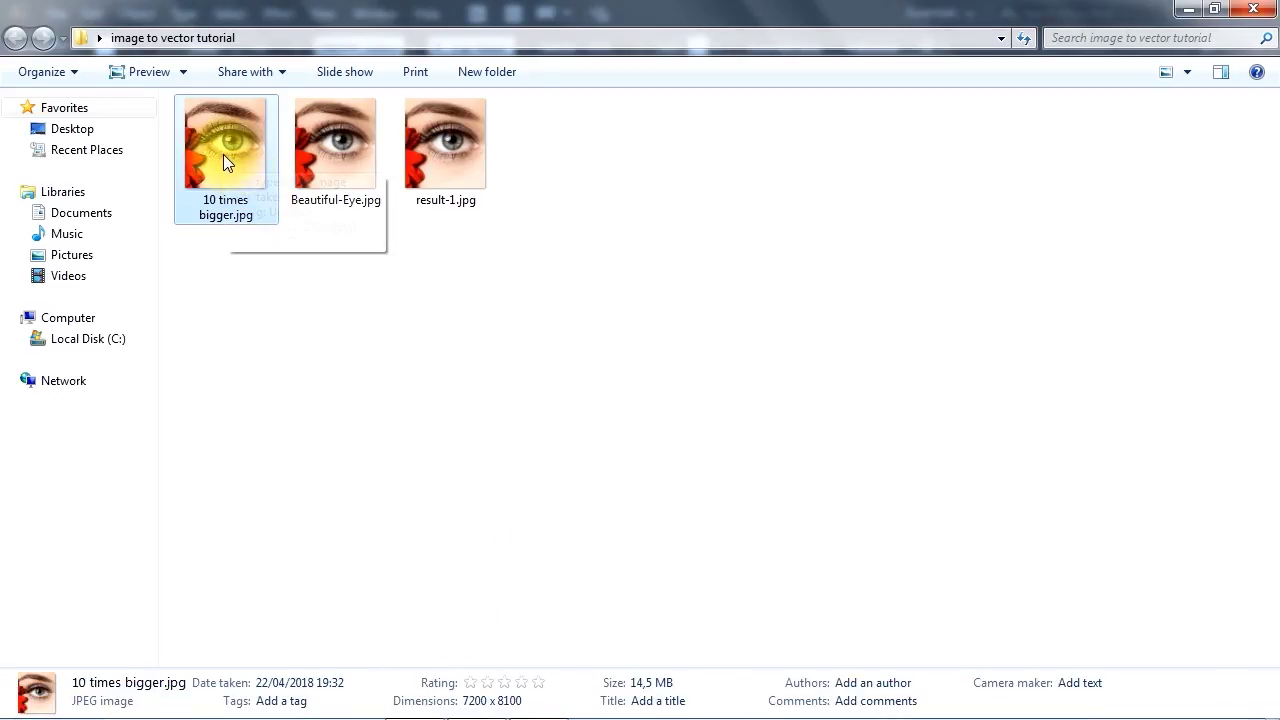
left_click_drag(228, 145, 649, 446)
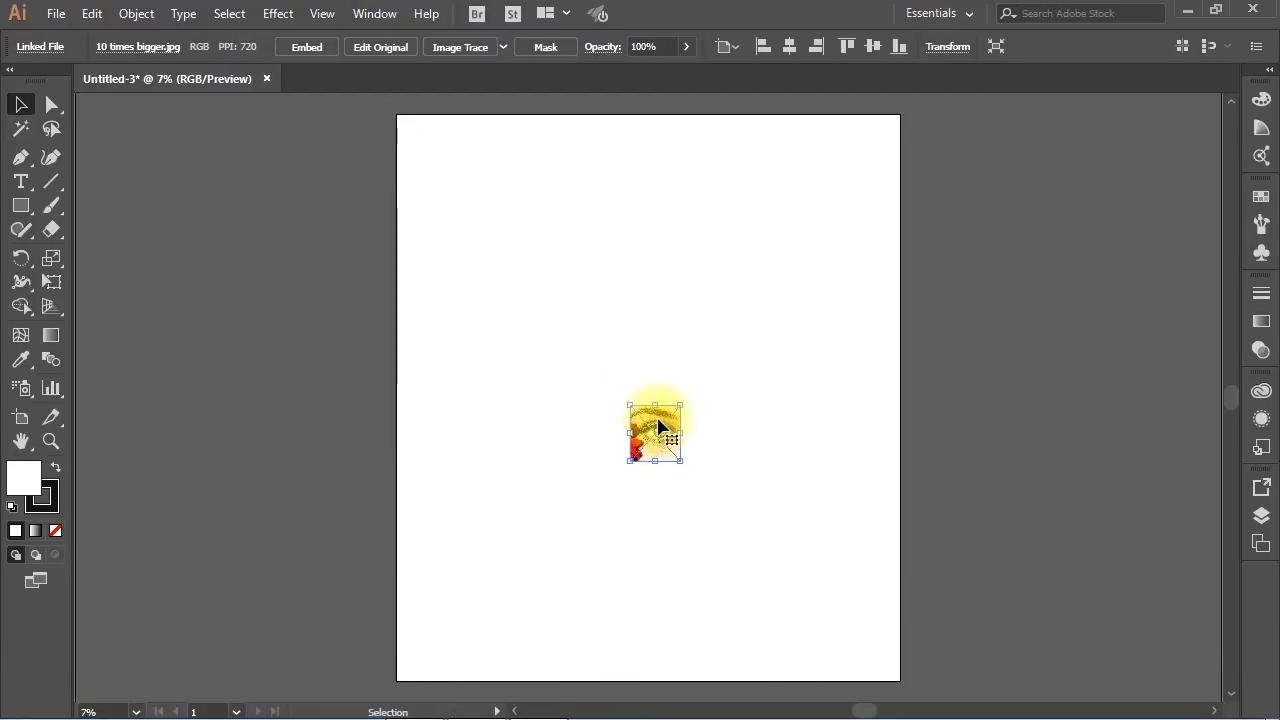
left_click_drag(660, 423, 903, 491)
key("space")
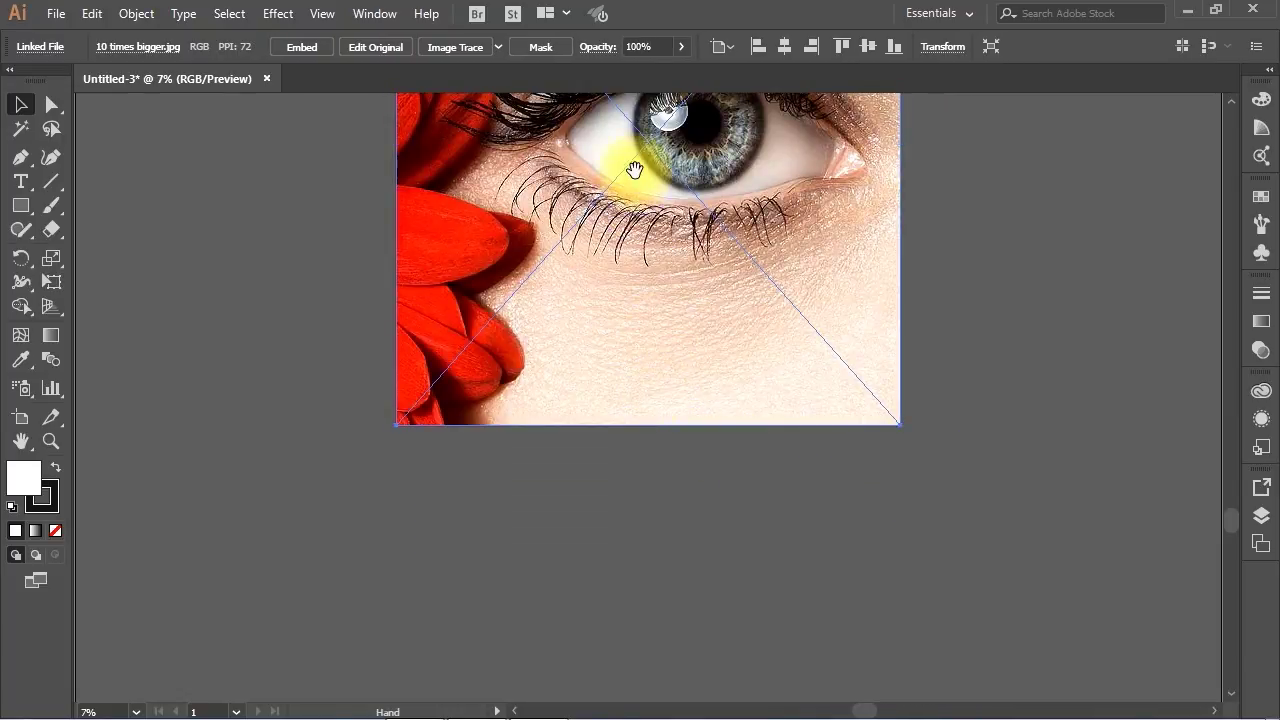
left_click_drag(634, 166, 586, 414)
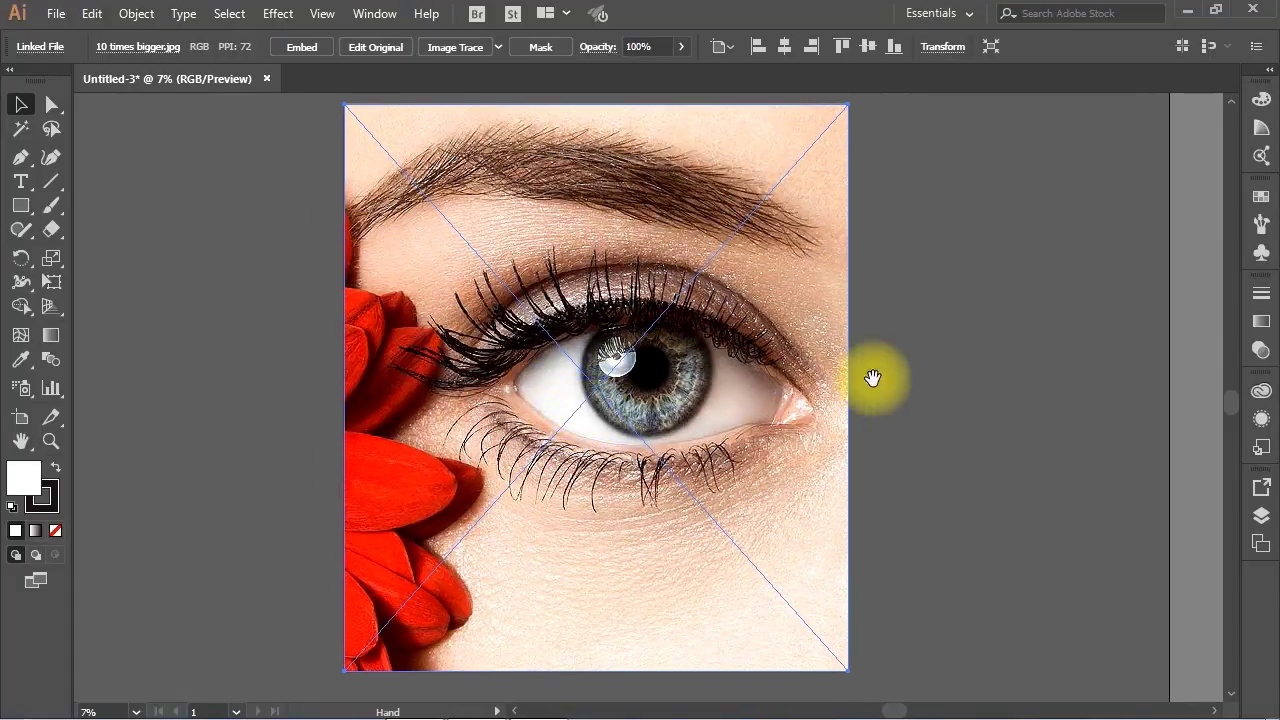
Deselect the image and bring up the Image Trace panel from the Window menu.
left_click(863, 355)
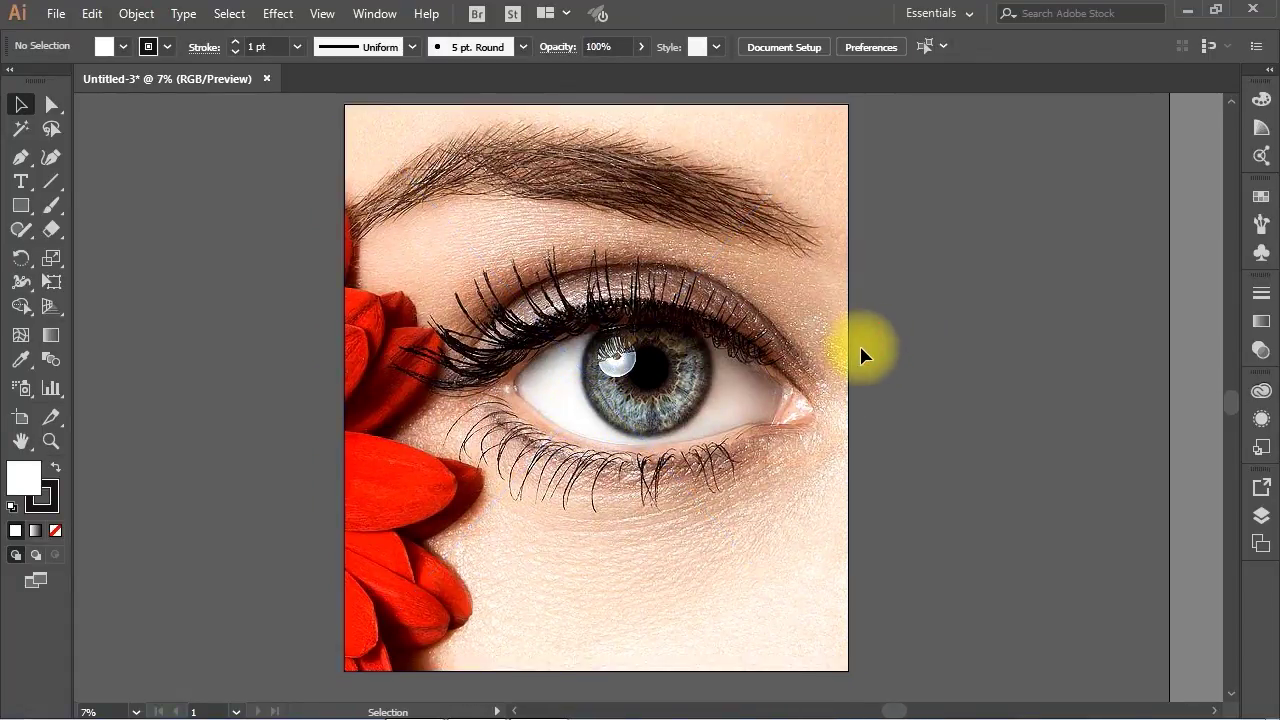
left_click(364, 17)
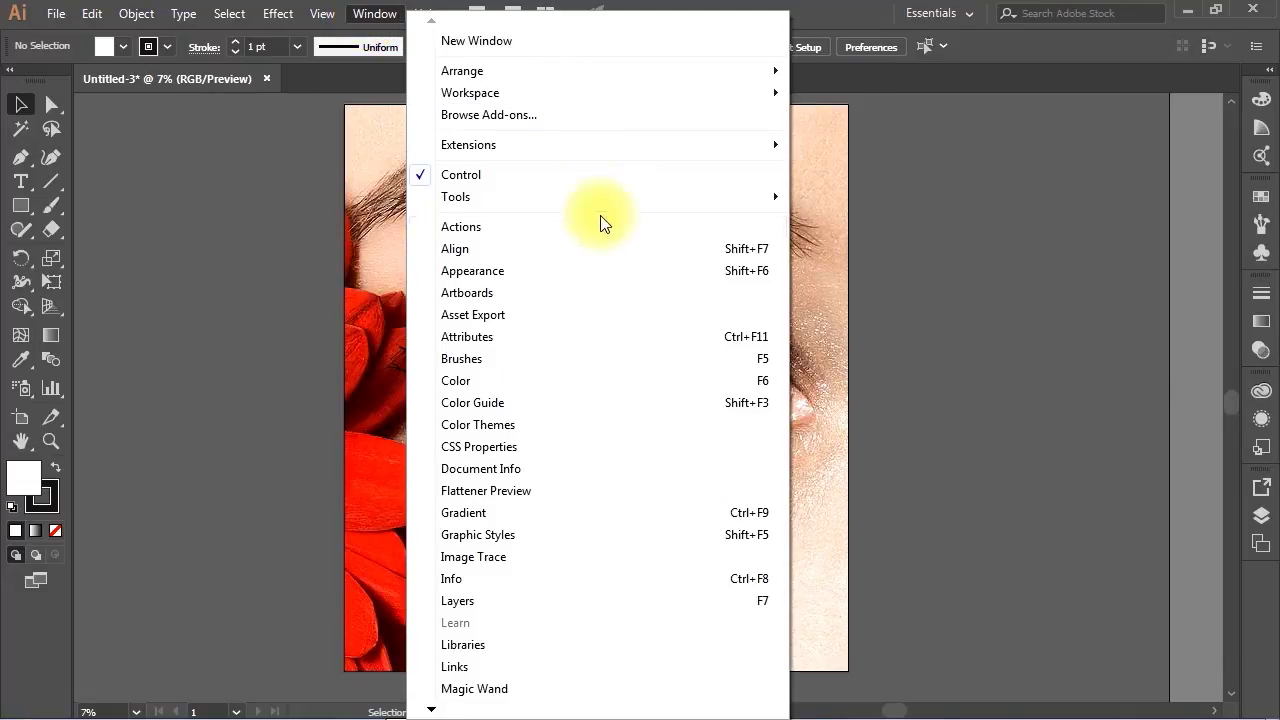
left_click(475, 558)
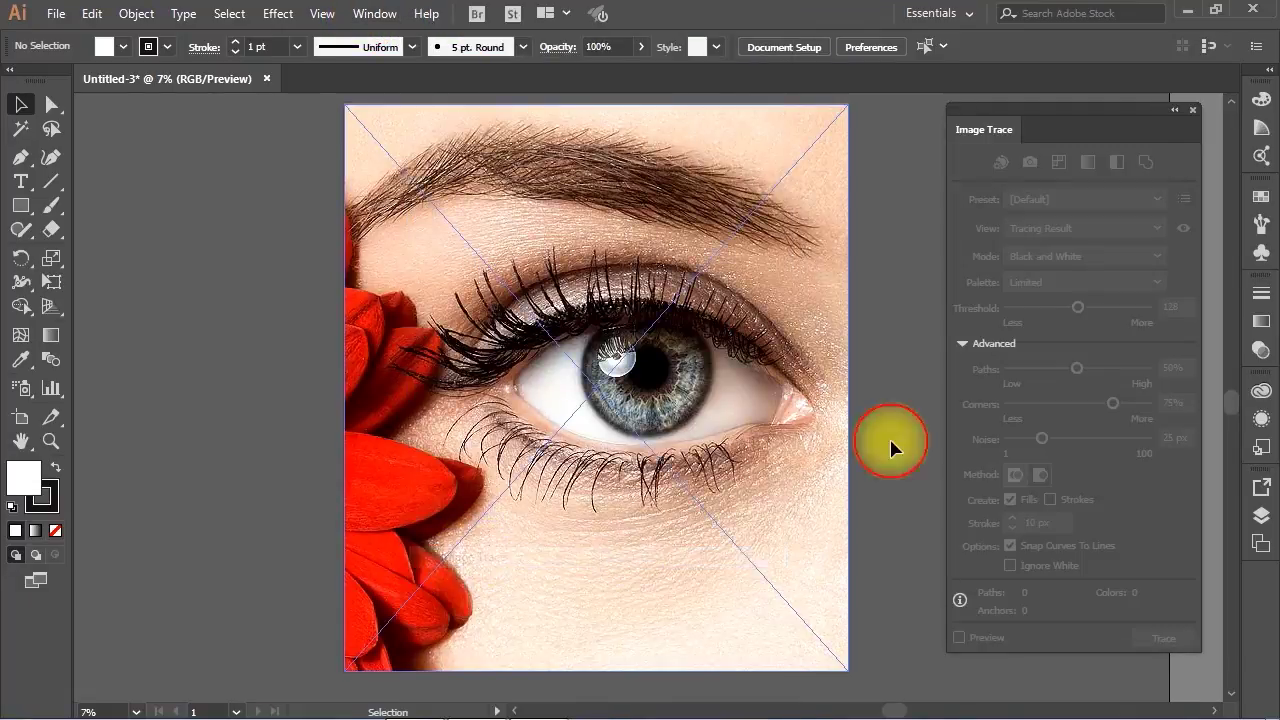
Select the eye photo and apply the High Fidelity Photo preset, accepting the slowness warning.
left_click(708, 266)
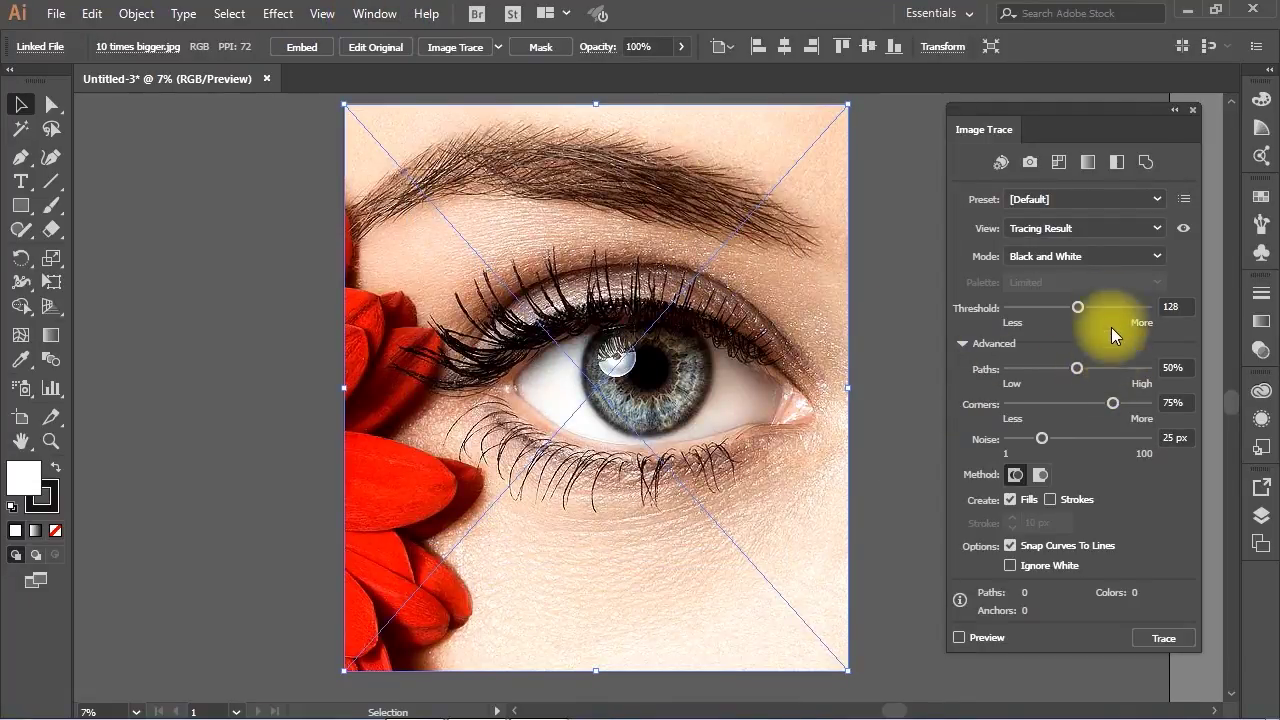
left_click(1133, 198)
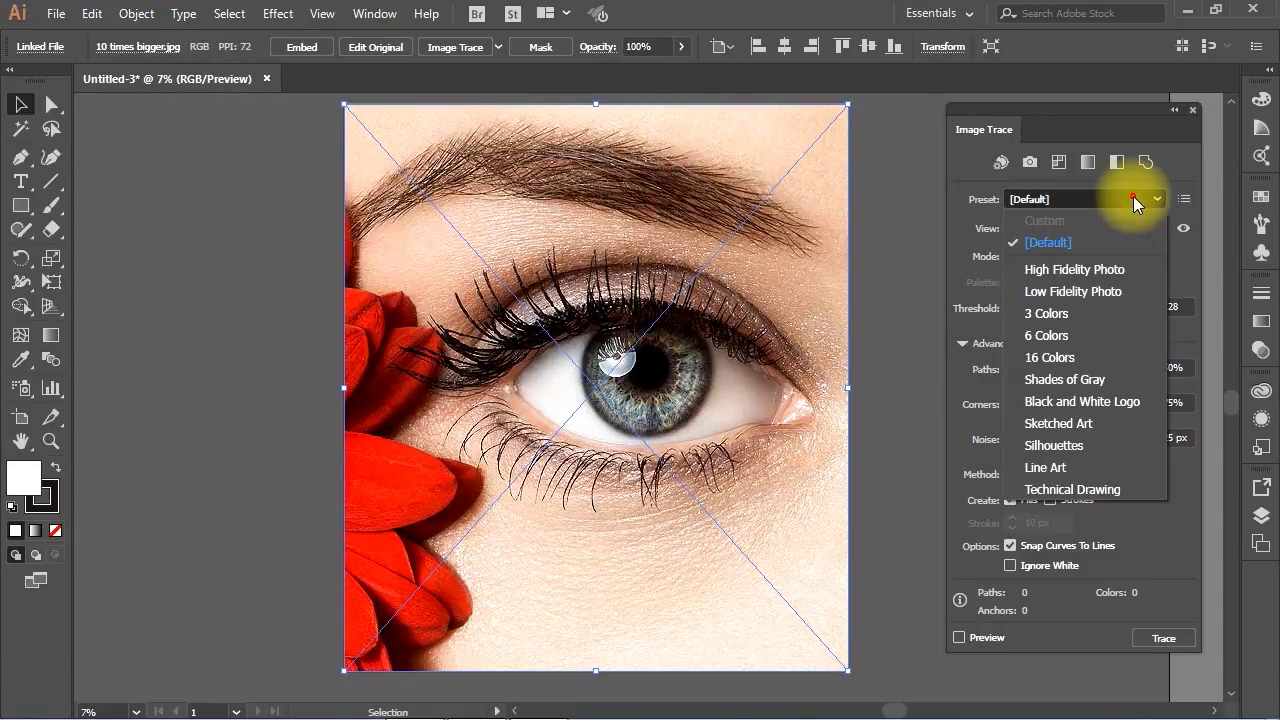
left_click(1066, 270)
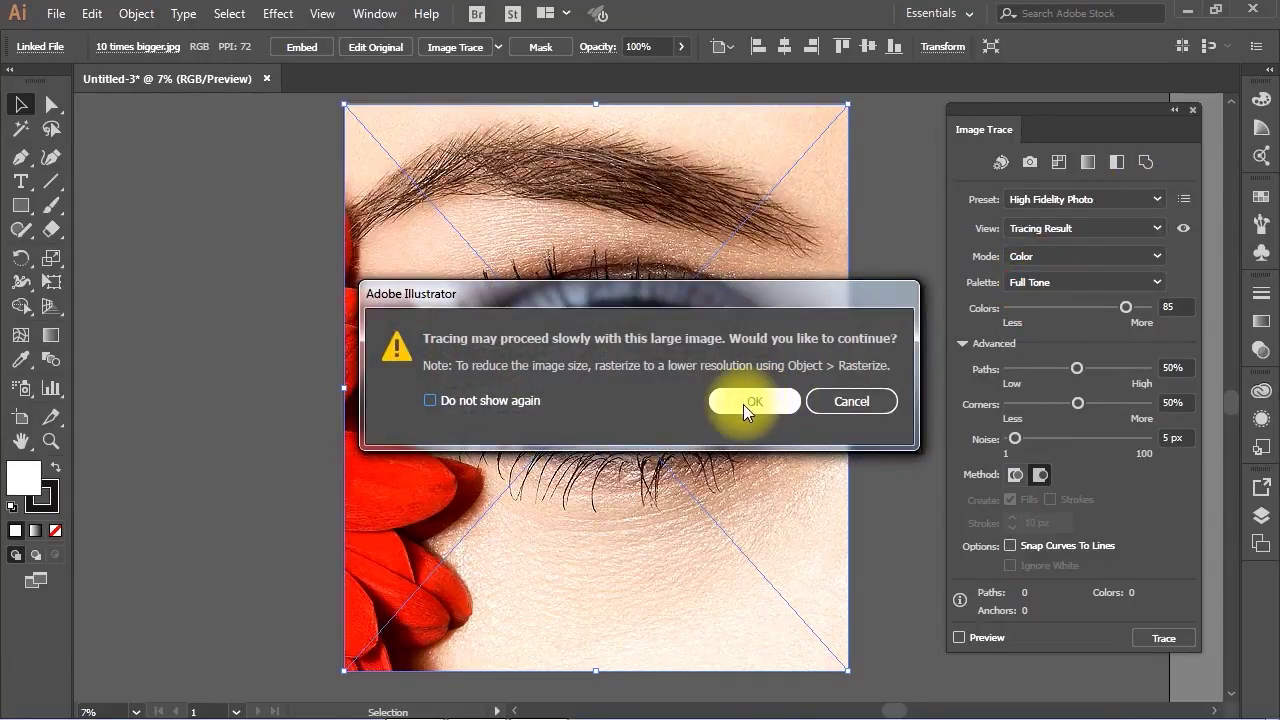
mouse_move(647, 295)
left_mouse_down()
mouse_move(671, 294)
mouse_move(670, 340)
left_mouse_up()
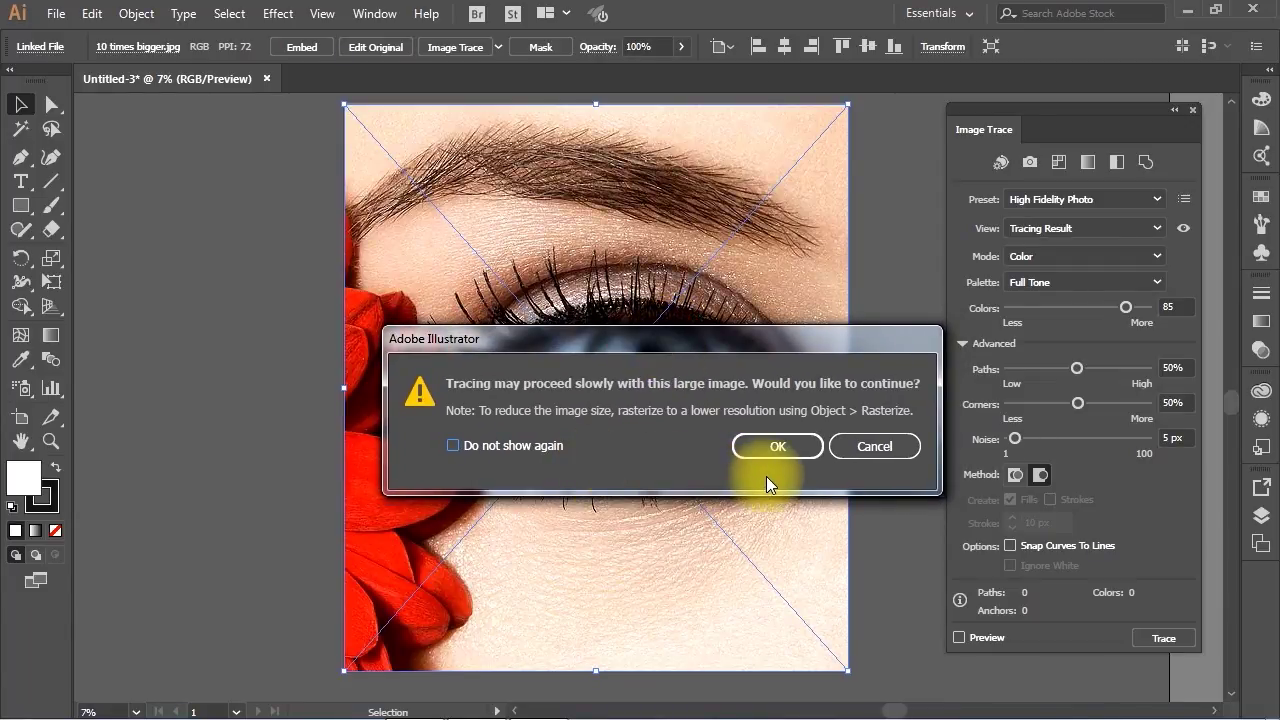
left_click(784, 447)
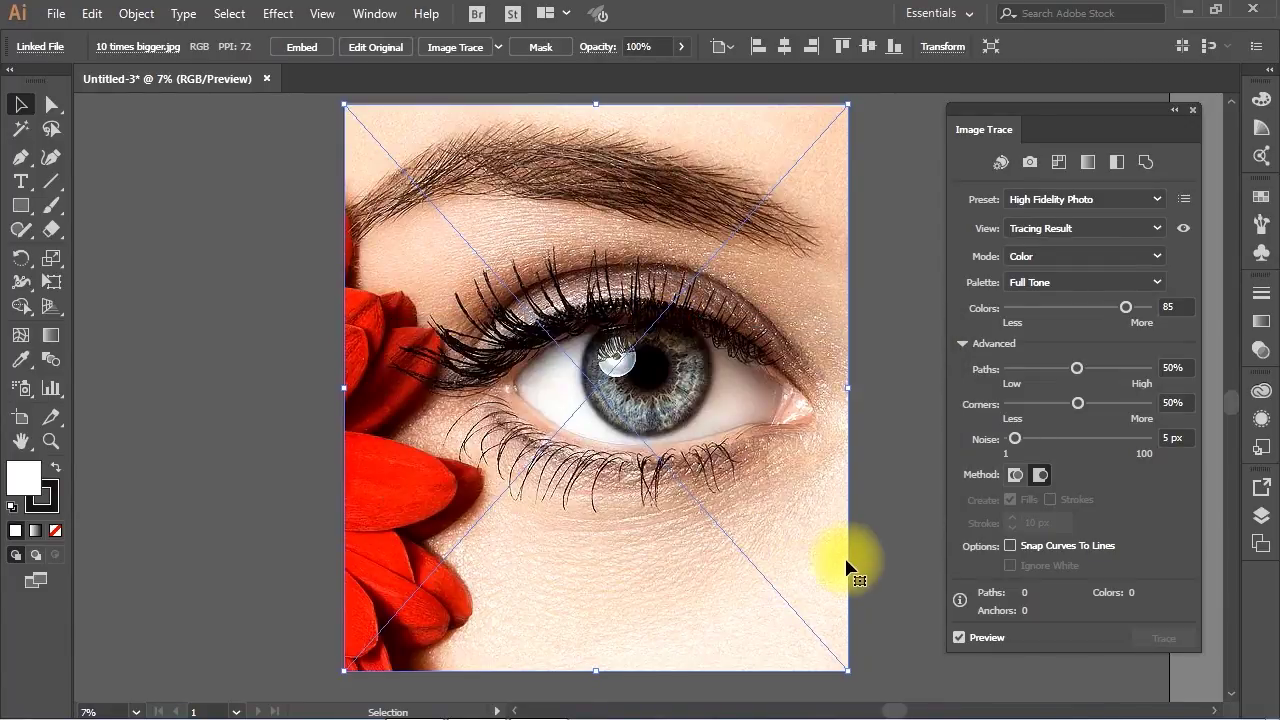
Stop the slow trace preview and leave Preview unchecked.
left_click(959, 637)
left_click(762, 426)
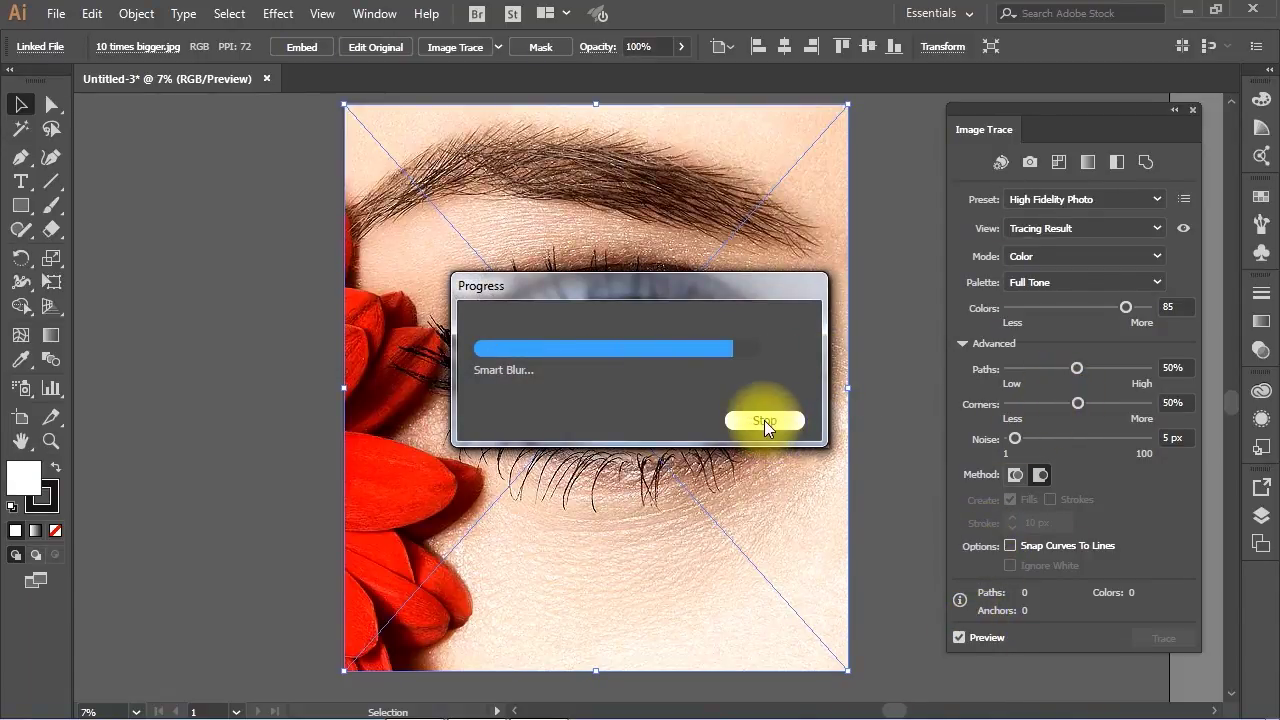
left_click(958, 637)
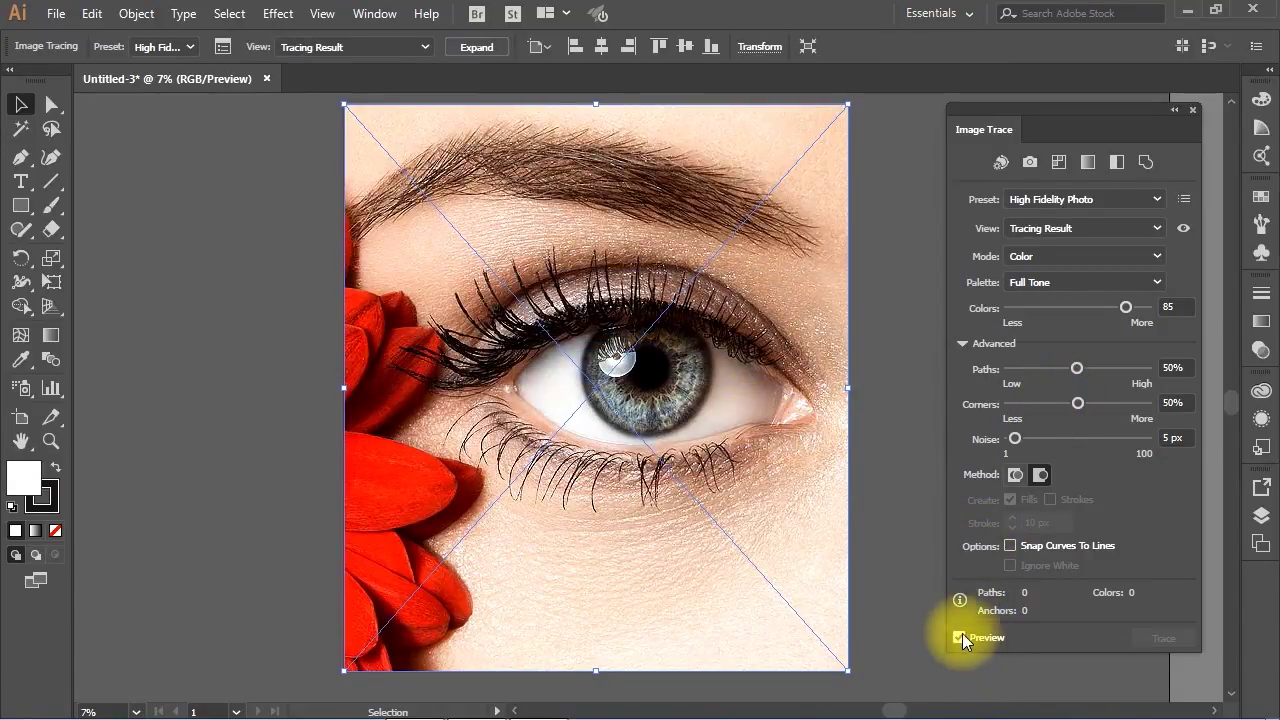
left_click(960, 637)
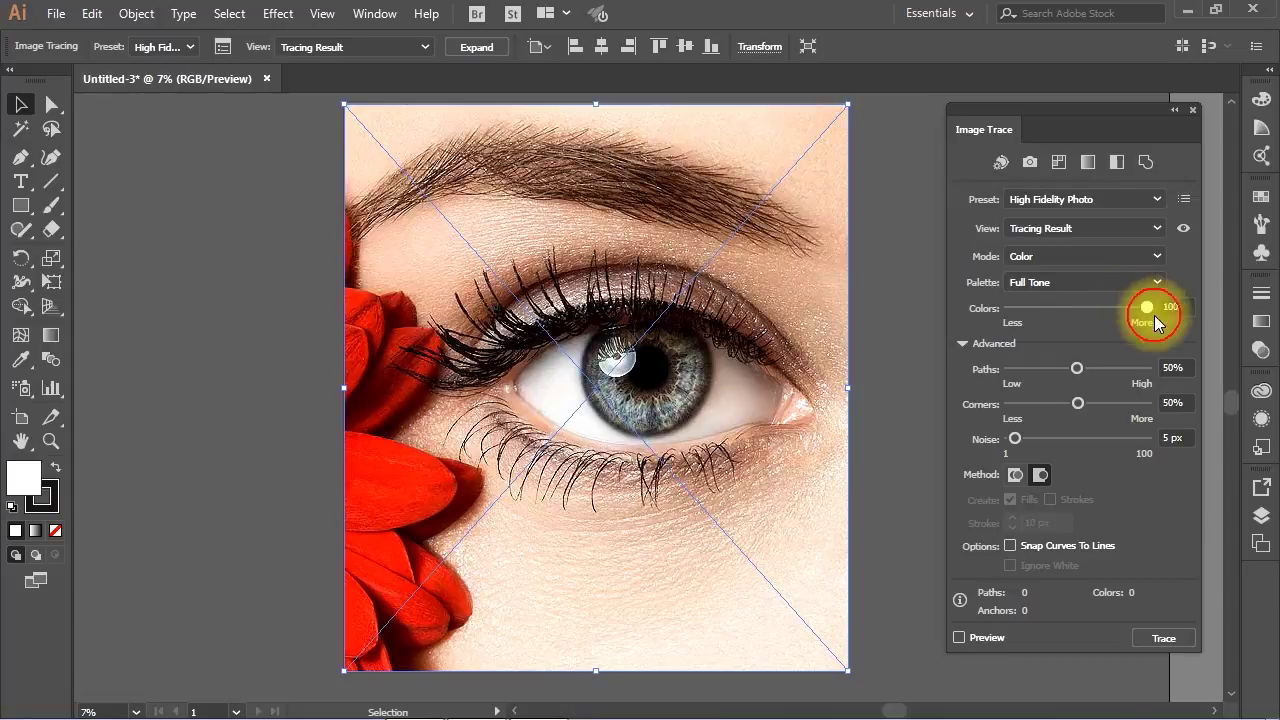
Set the trace to 100 colors, Paths 100%, Corners 100% and Noise 1 px.
left_click_drag(1158, 316, 1158, 316)
left_click_drag(1076, 368, 1143, 372)
left_click_drag(1077, 405, 1147, 415)
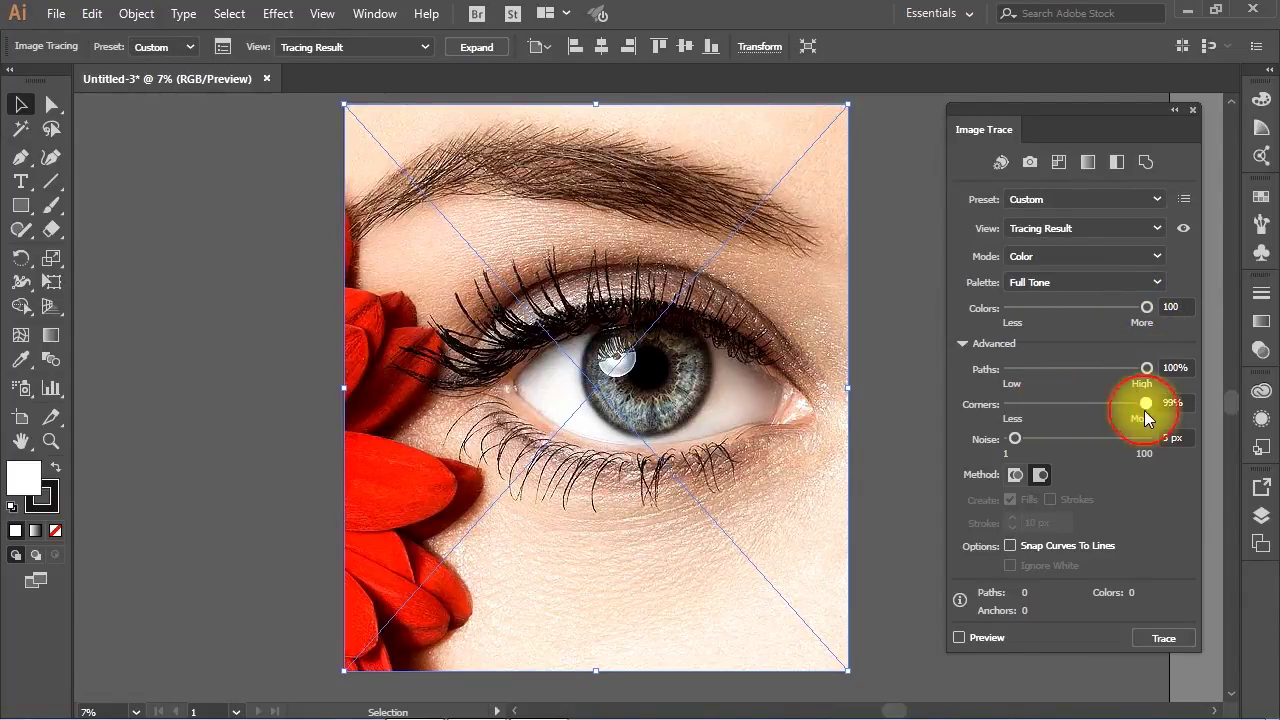
left_click_drag(1016, 438, 991, 438)
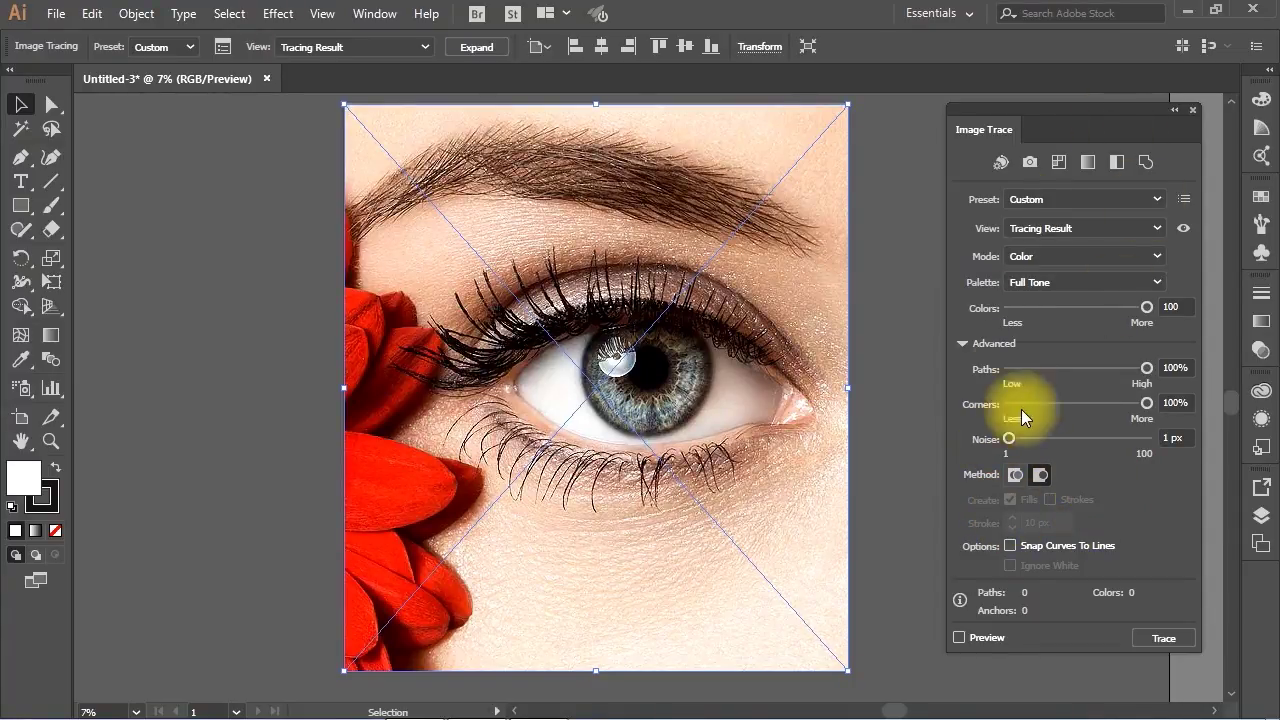
Trace the eye with the custom settings, producing 145750 paths and 41930 colors.
left_click(1157, 636)
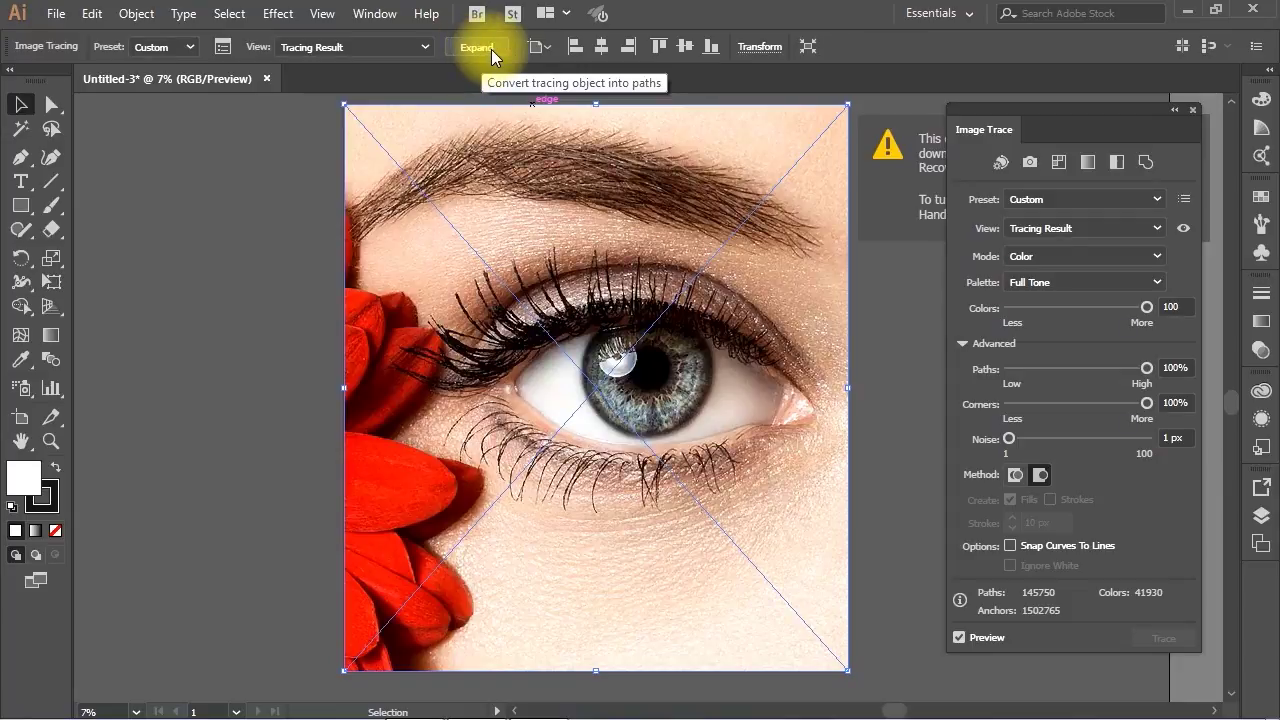
Expand the custom-traced eye into a group of editable vector paths.
left_click(491, 47)
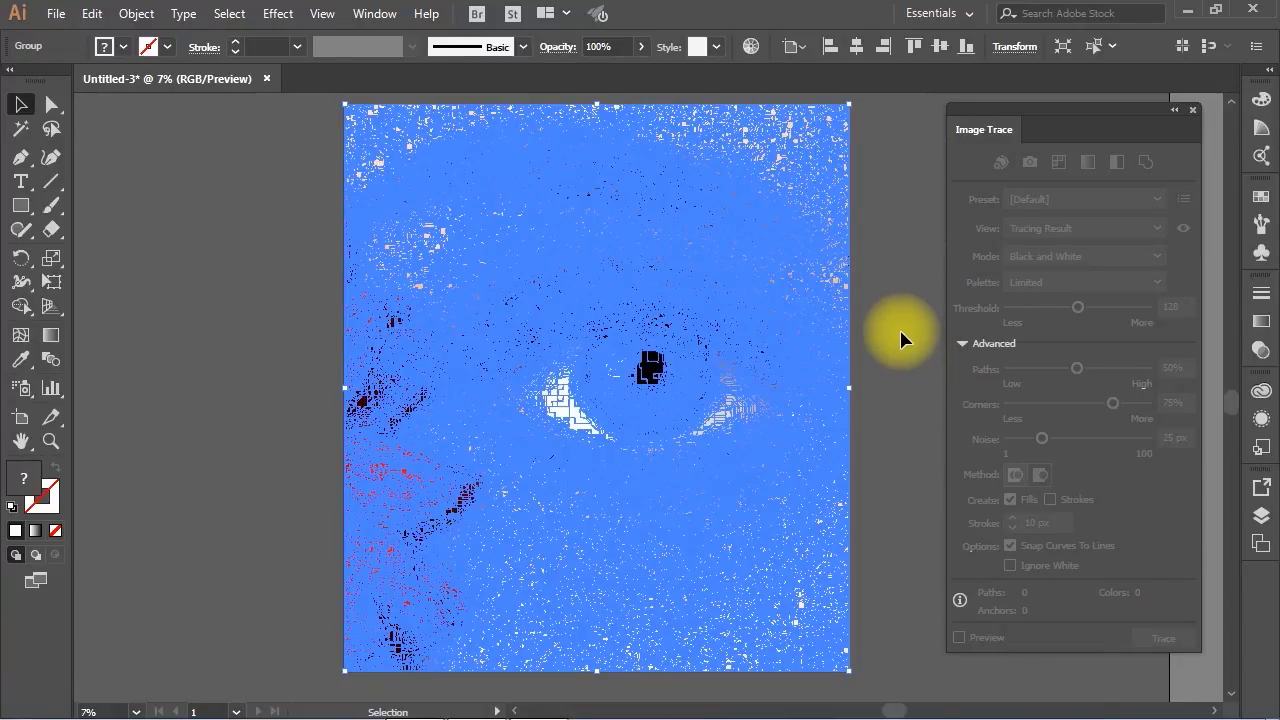
key("ctrl+z")
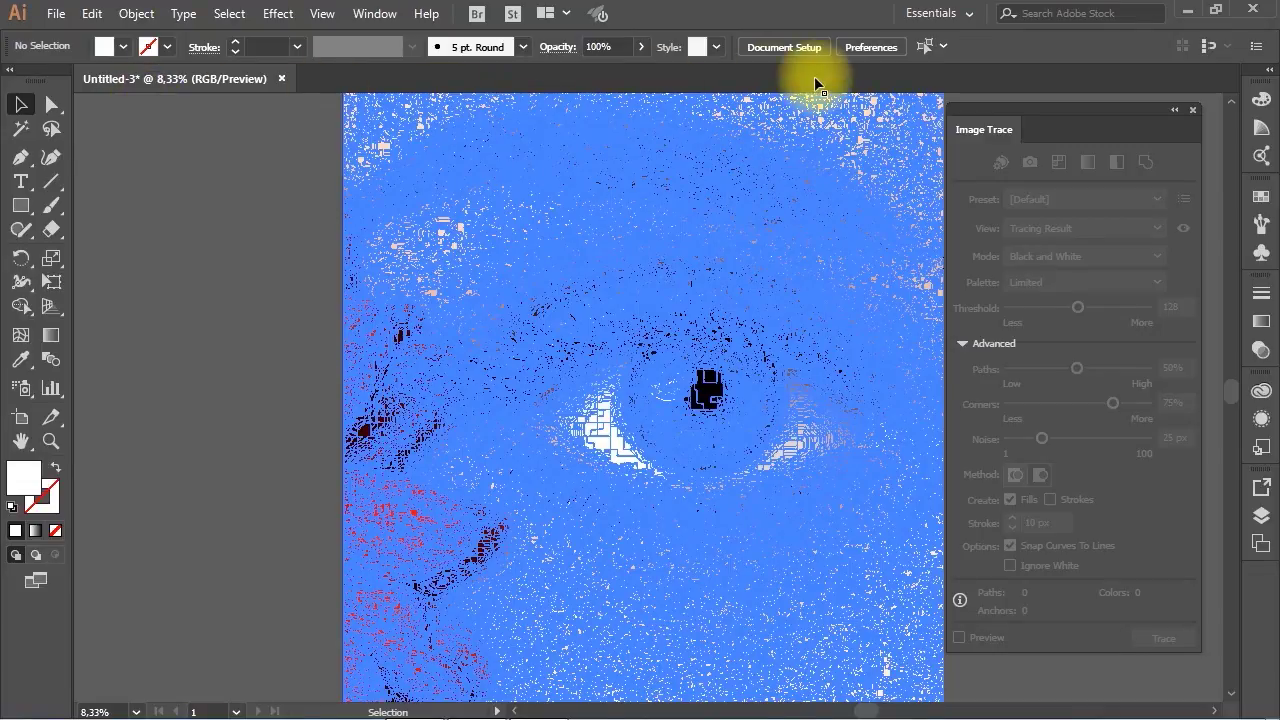
Scale the expanded eye group proportionally down to 720 x 810 px.
left_click(831, 95)
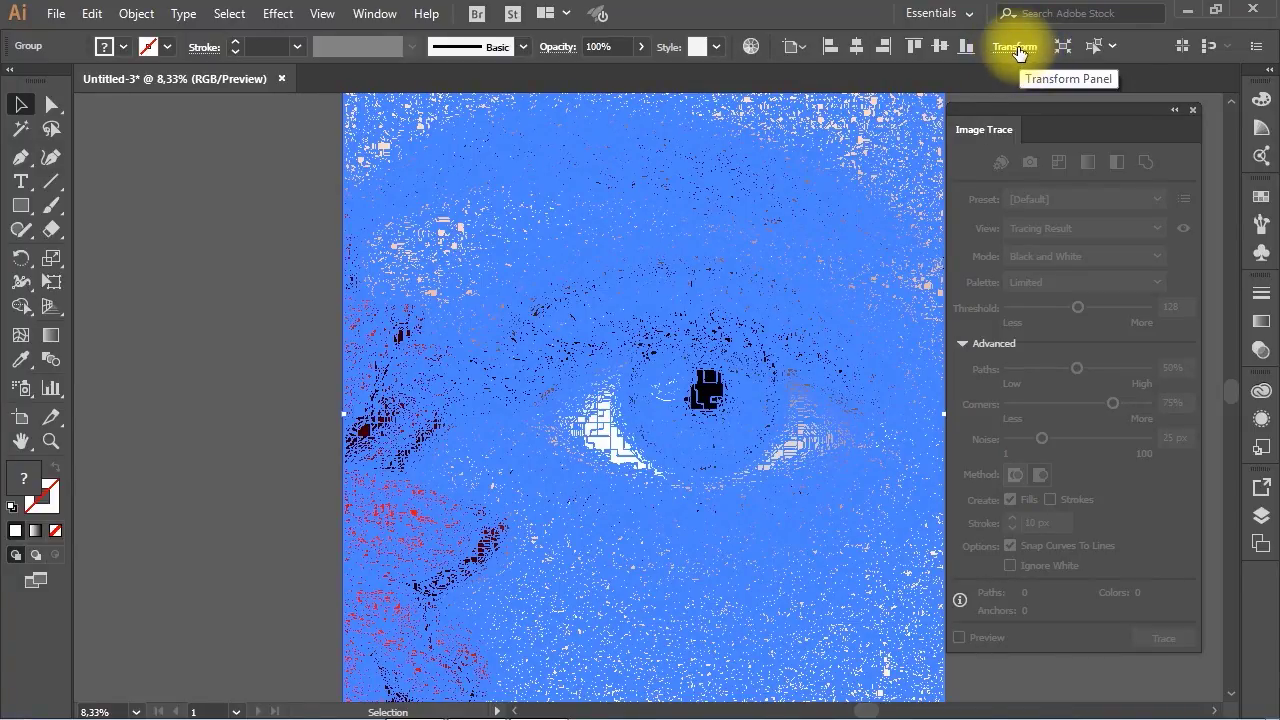
left_click(1019, 54)
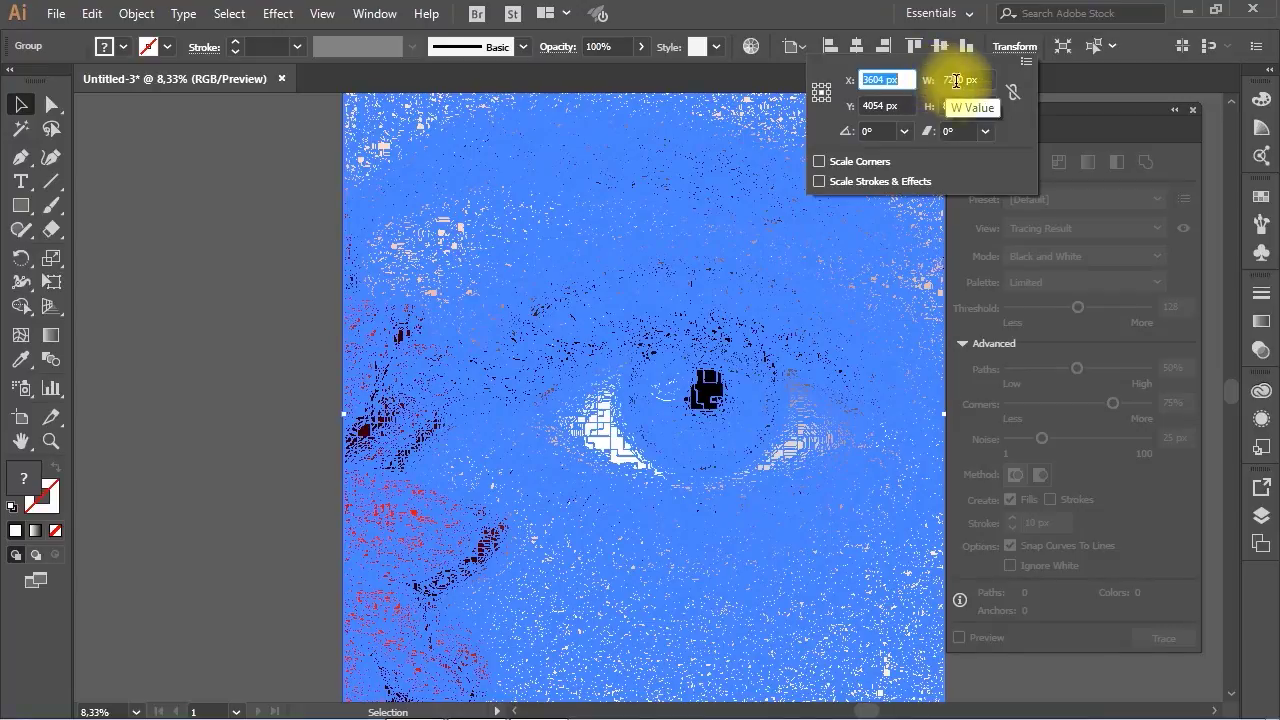
left_click(1015, 94)
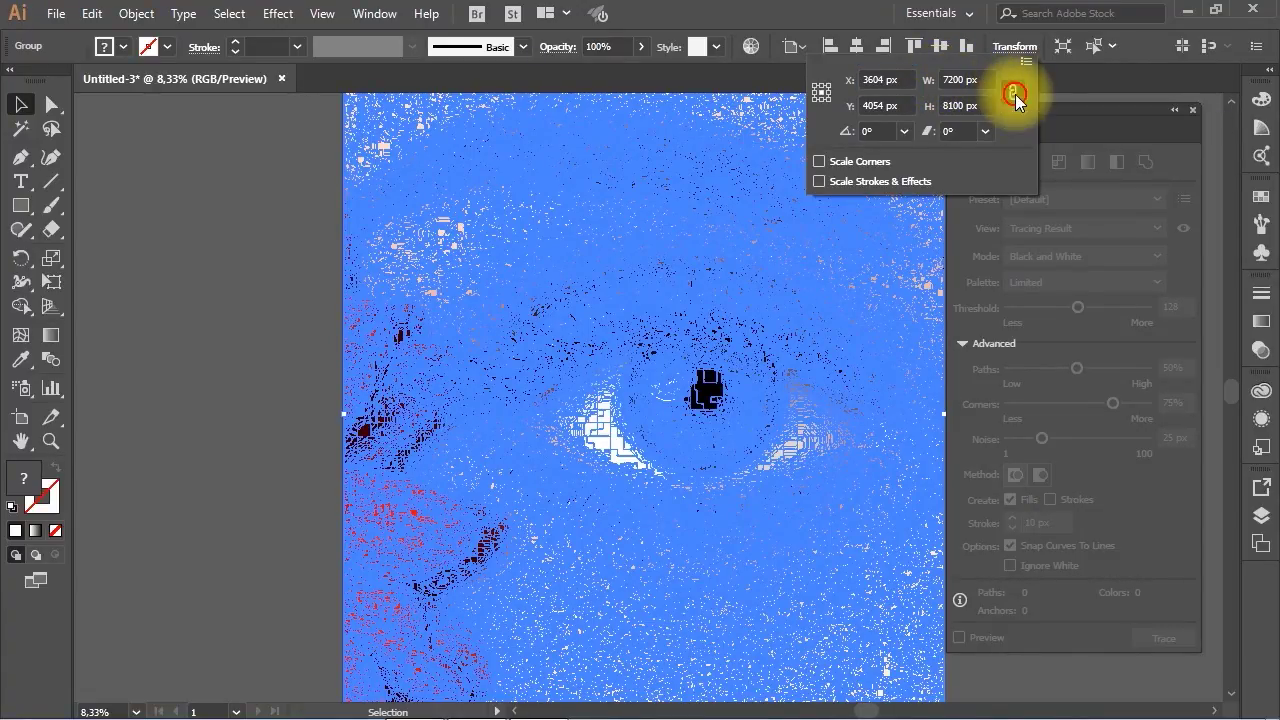
key("Tab")
key("Tab")
left_click(960, 79)
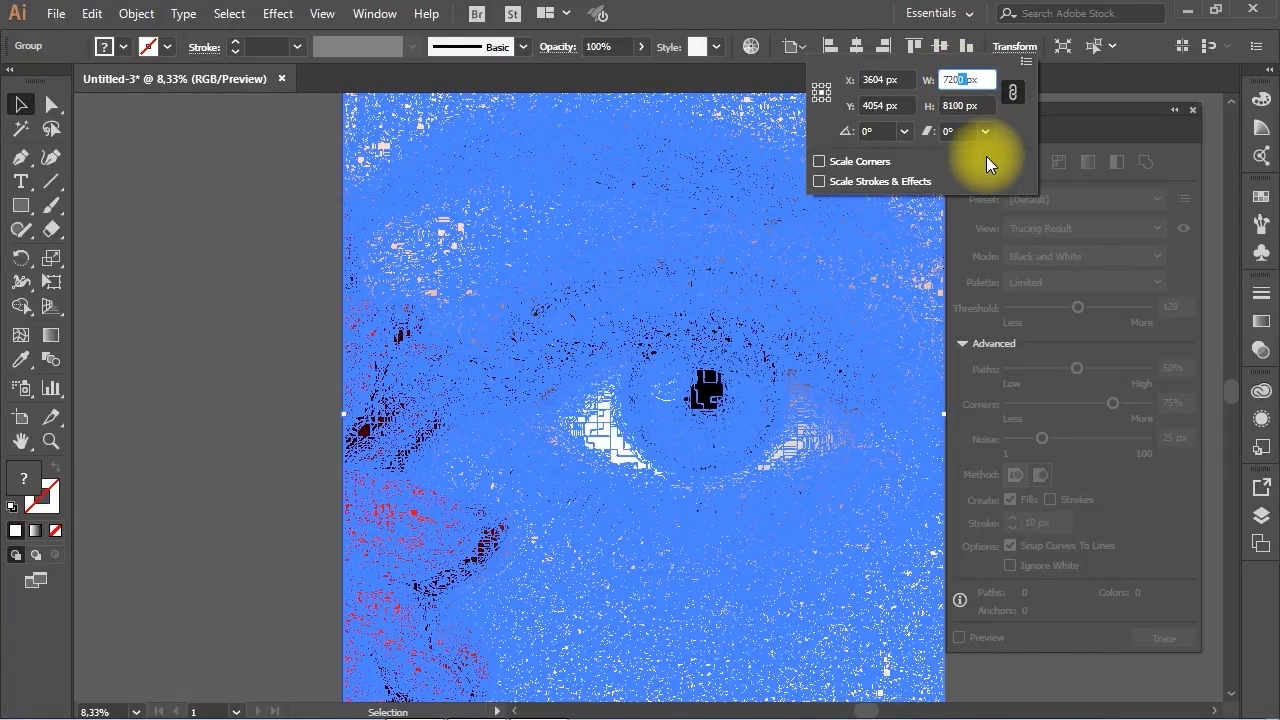
key("BackSpace")
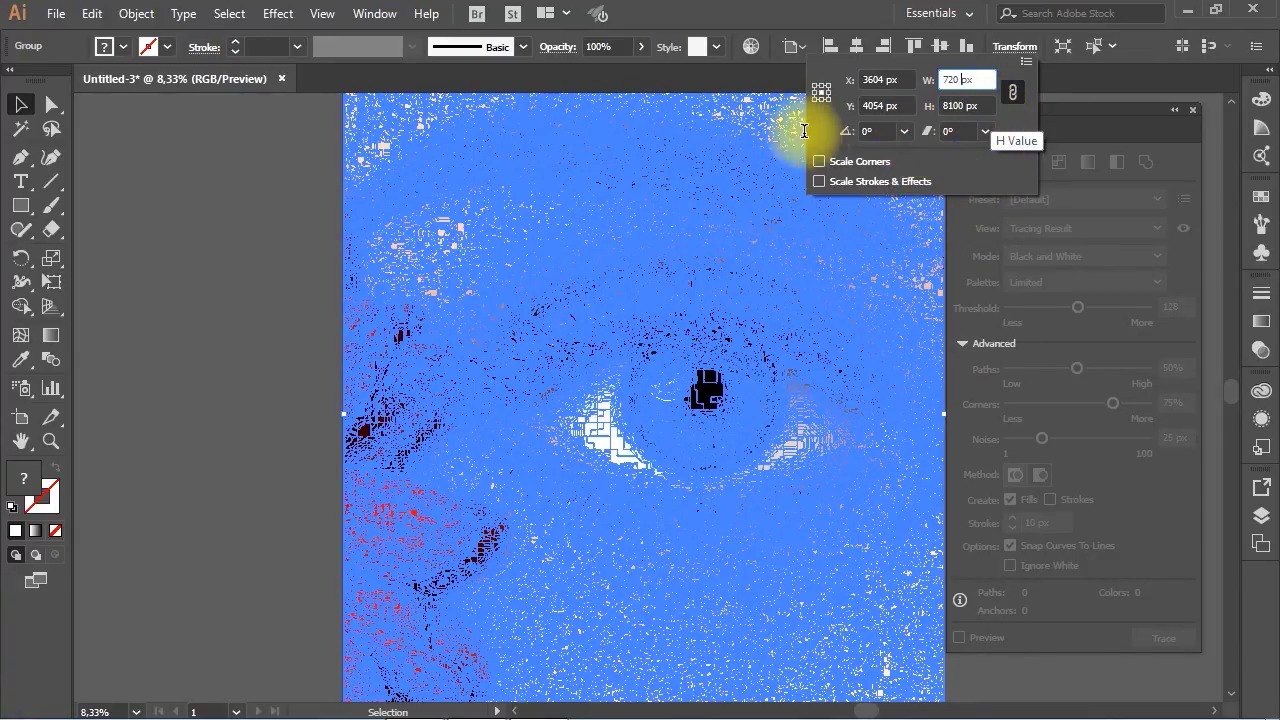
key("Return")
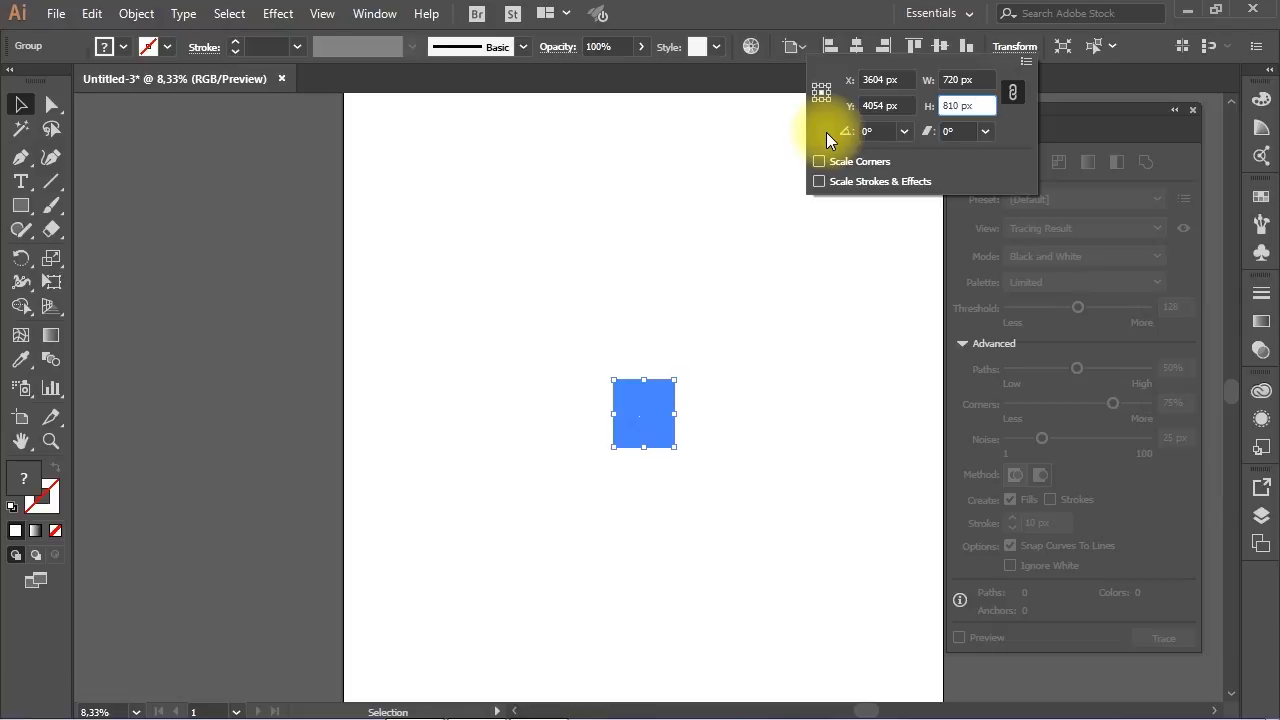
Zoom in on the eye and set up a Save for Web JPEG export of the 720×810 artwork.
key("z")
left_click(648, 420)
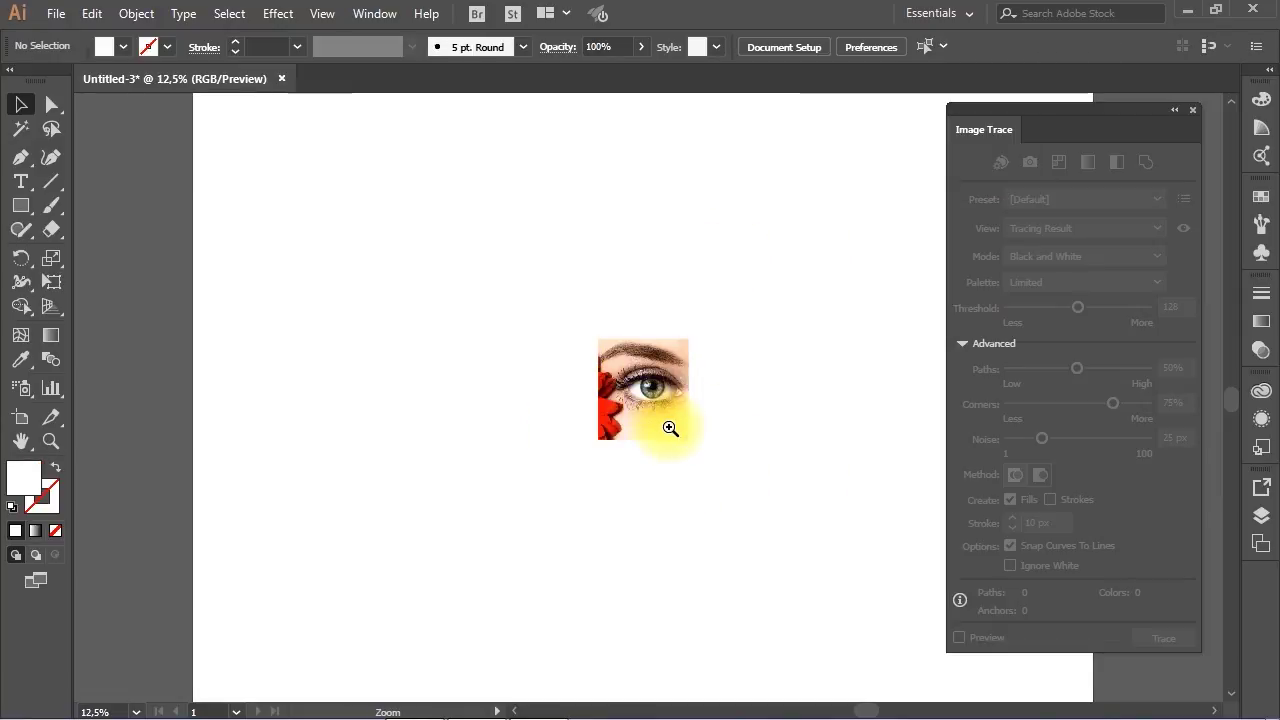
left_click(670, 428)
left_click(613, 400)
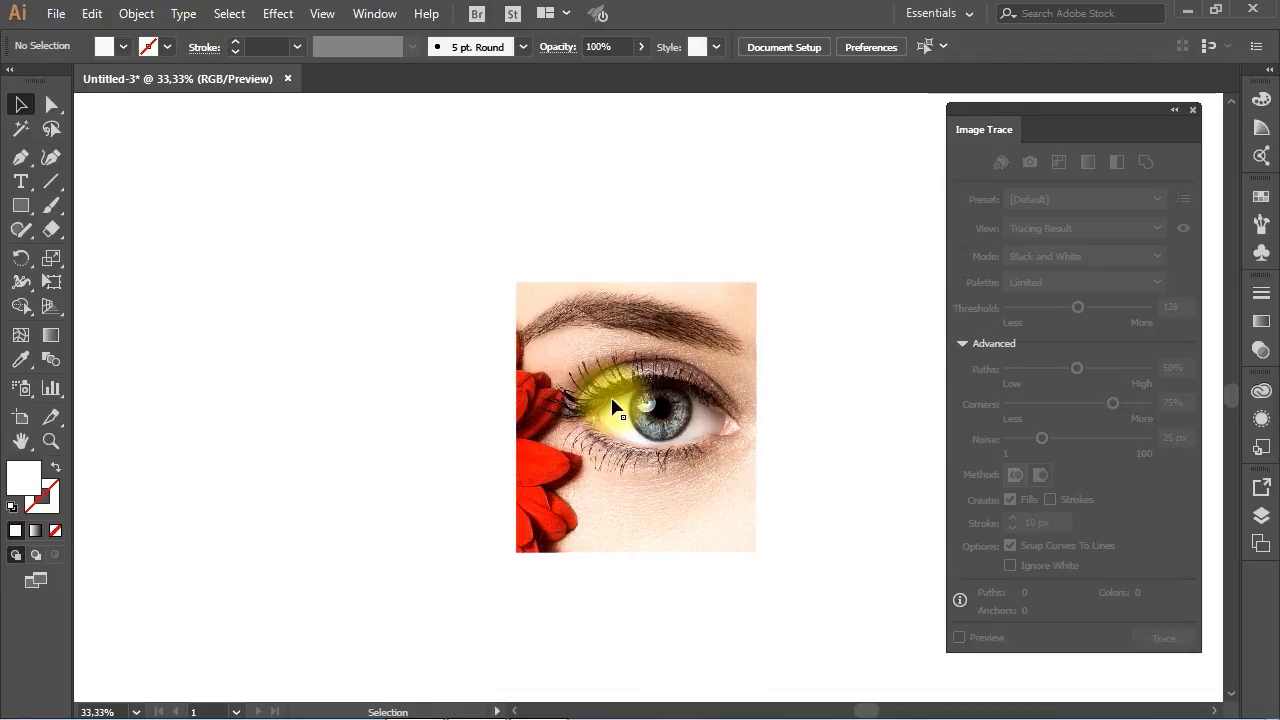
left_click(56, 15)
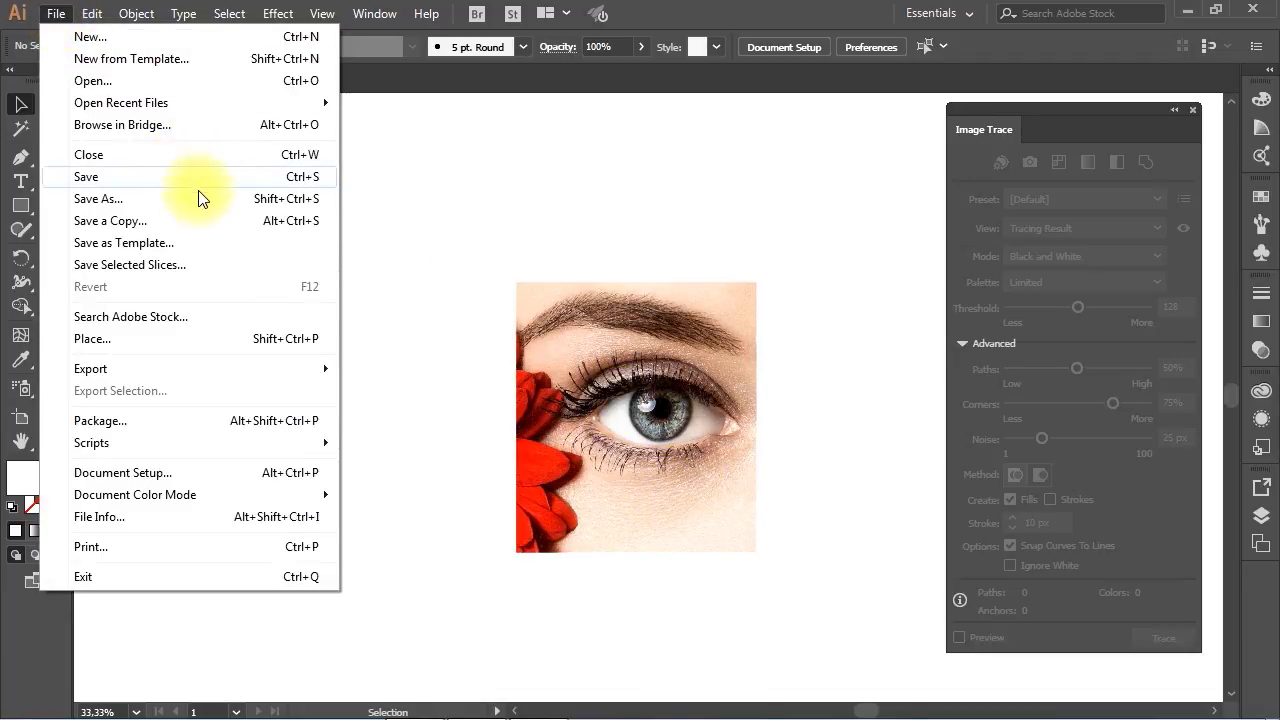
mouse_move(143, 371)
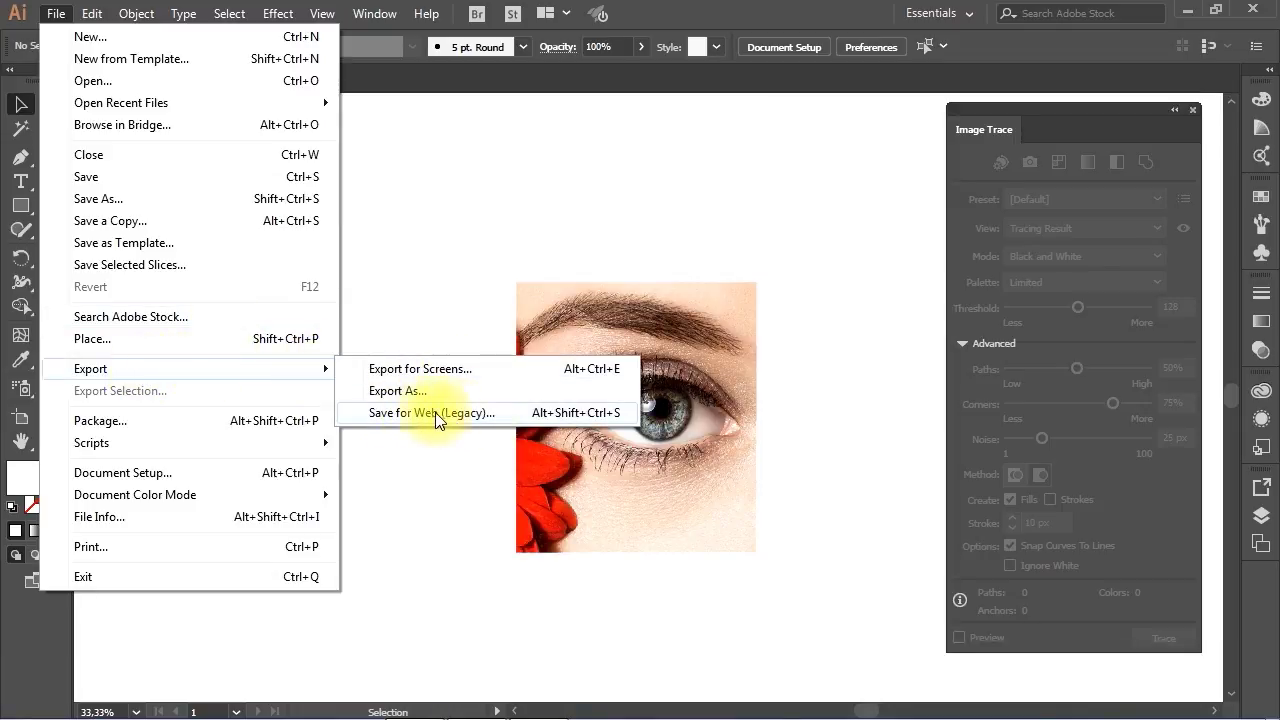
left_click(501, 412)
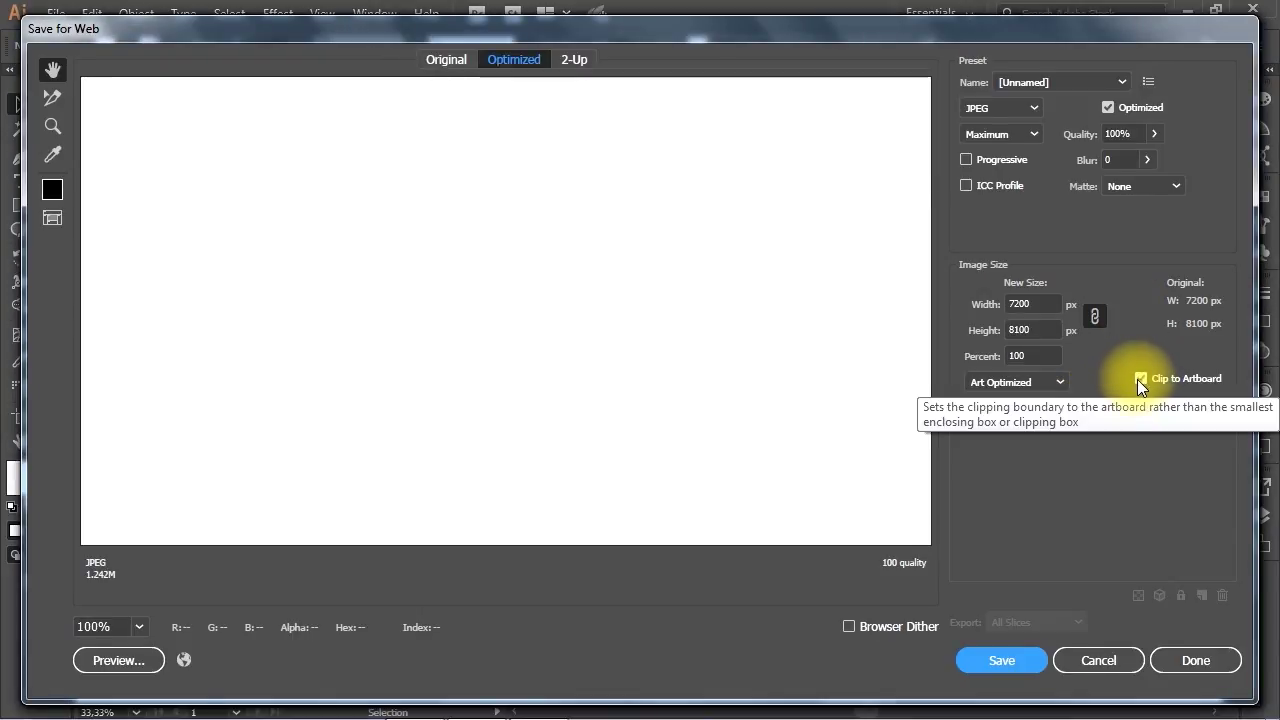
left_click(1141, 378)
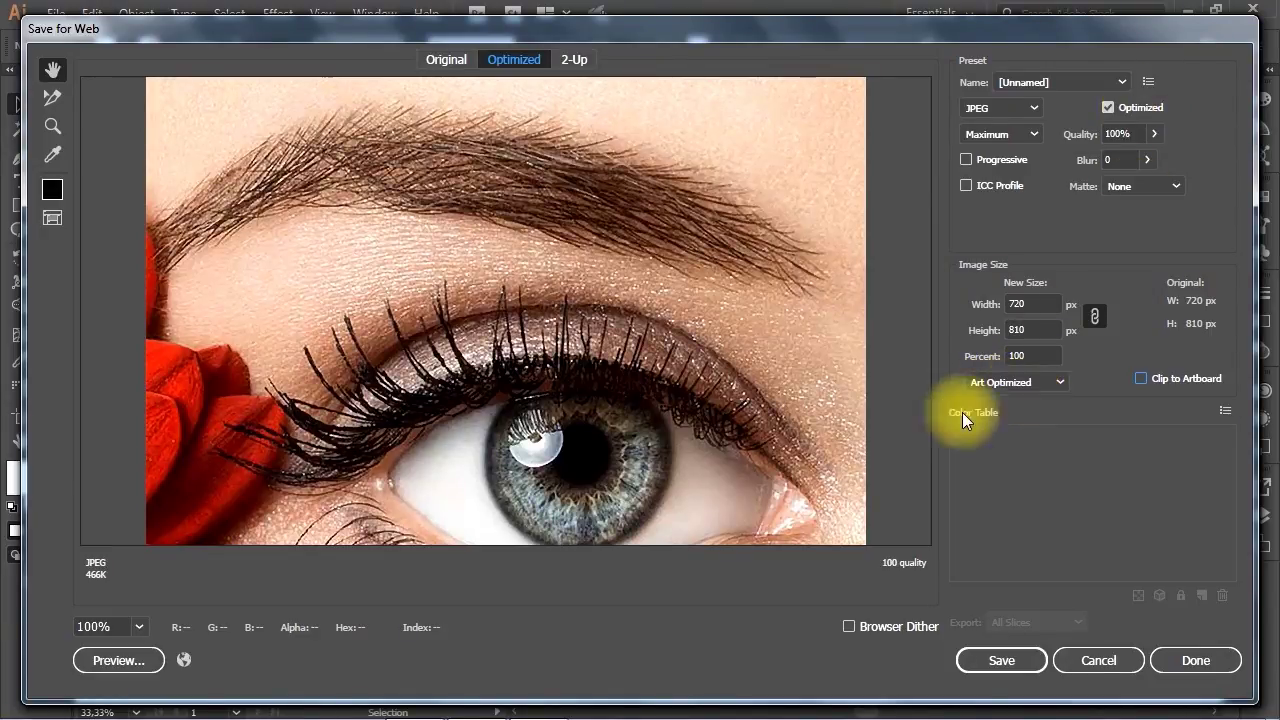
Save the JPEG as result-2.jpg in the image to vector tutorial folder.
left_click(996, 660)
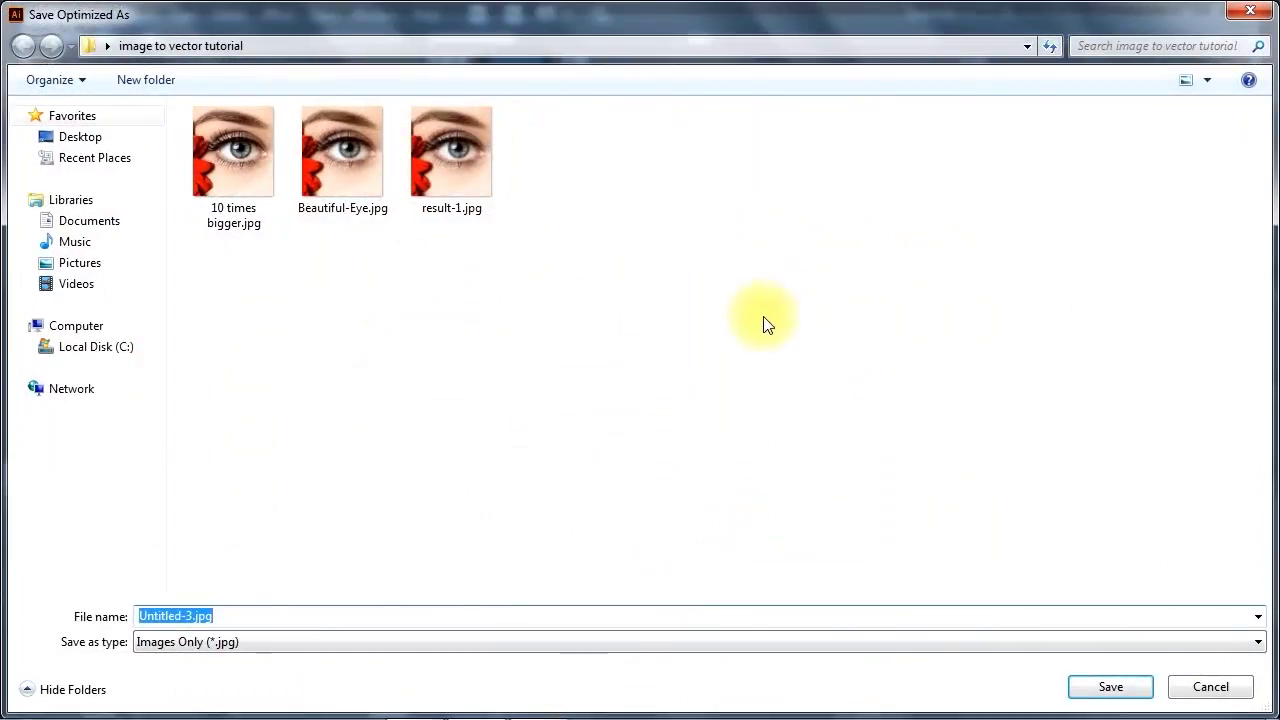
left_click(192, 613)
left_click_drag(192, 613, 76, 617)
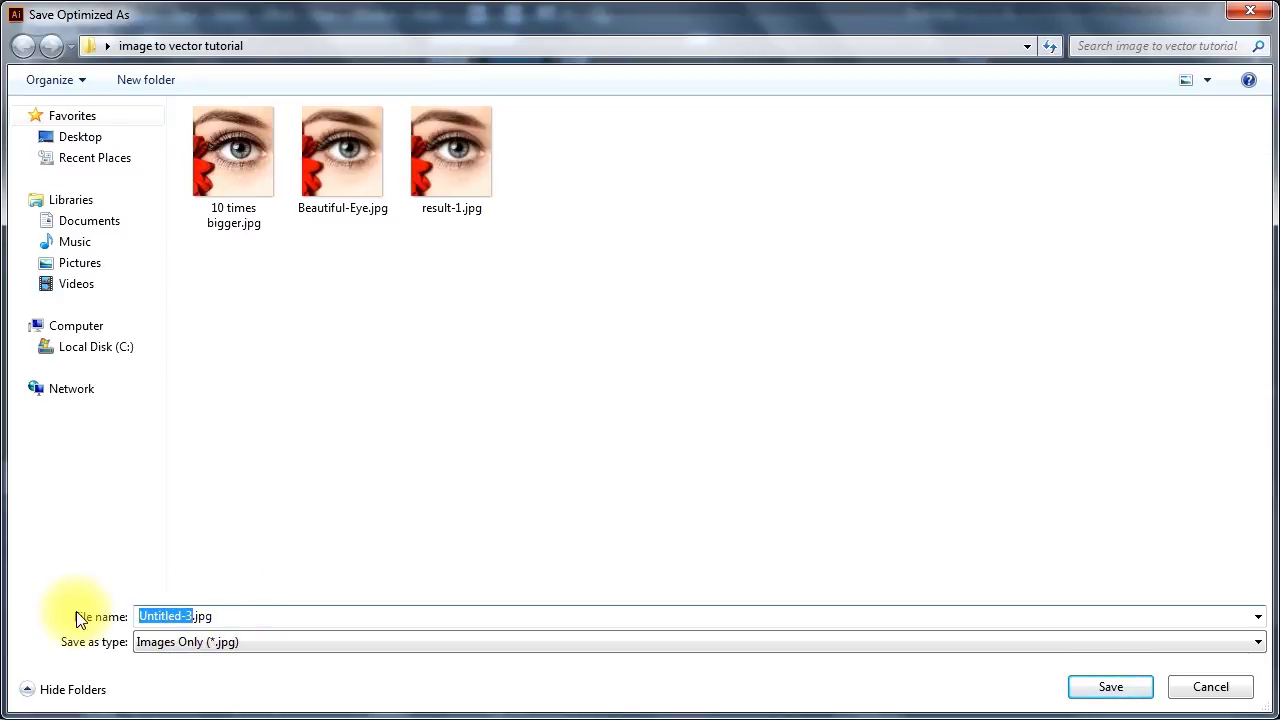
type("result-2")
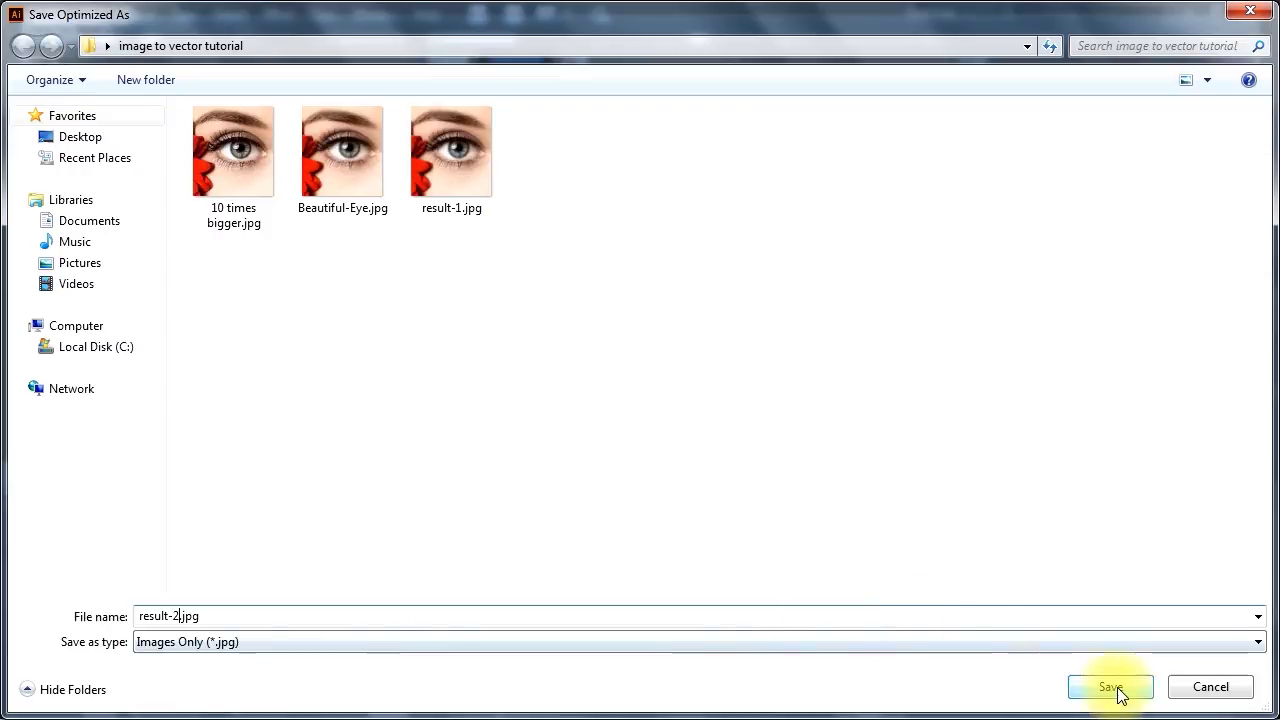
left_click(1112, 690)
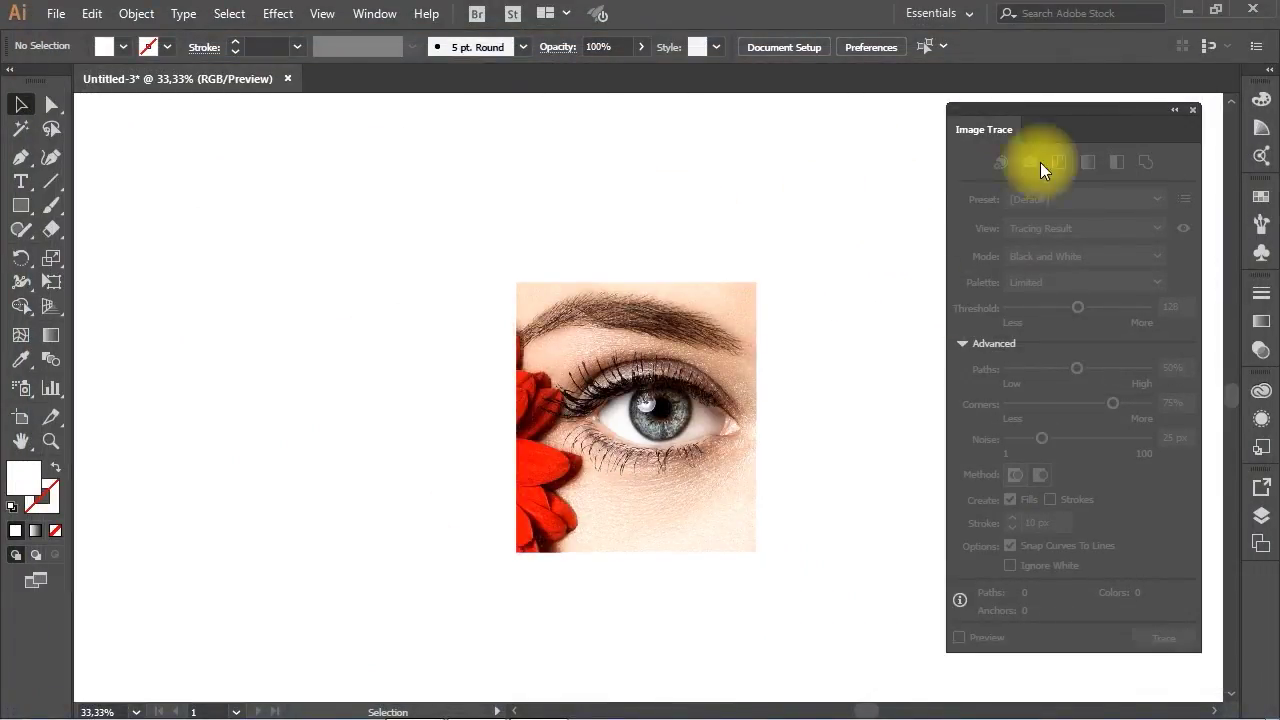
Open result-1.jpg in Photoshop and rename its Background layer to result-1.
left_click(414, 694)
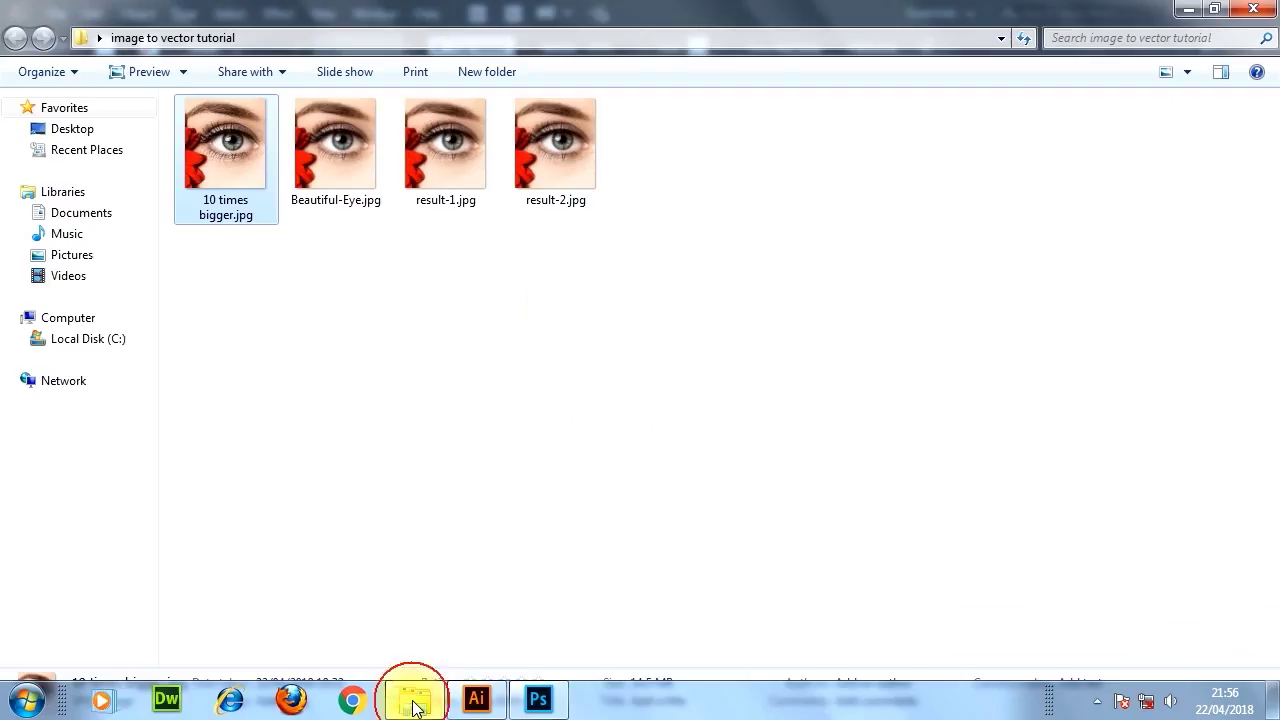
left_click(563, 188)
left_click(465, 180)
left_click(560, 160)
left_click_drag(449, 172, 560, 471)
double_click(1140, 599)
type("result-1")
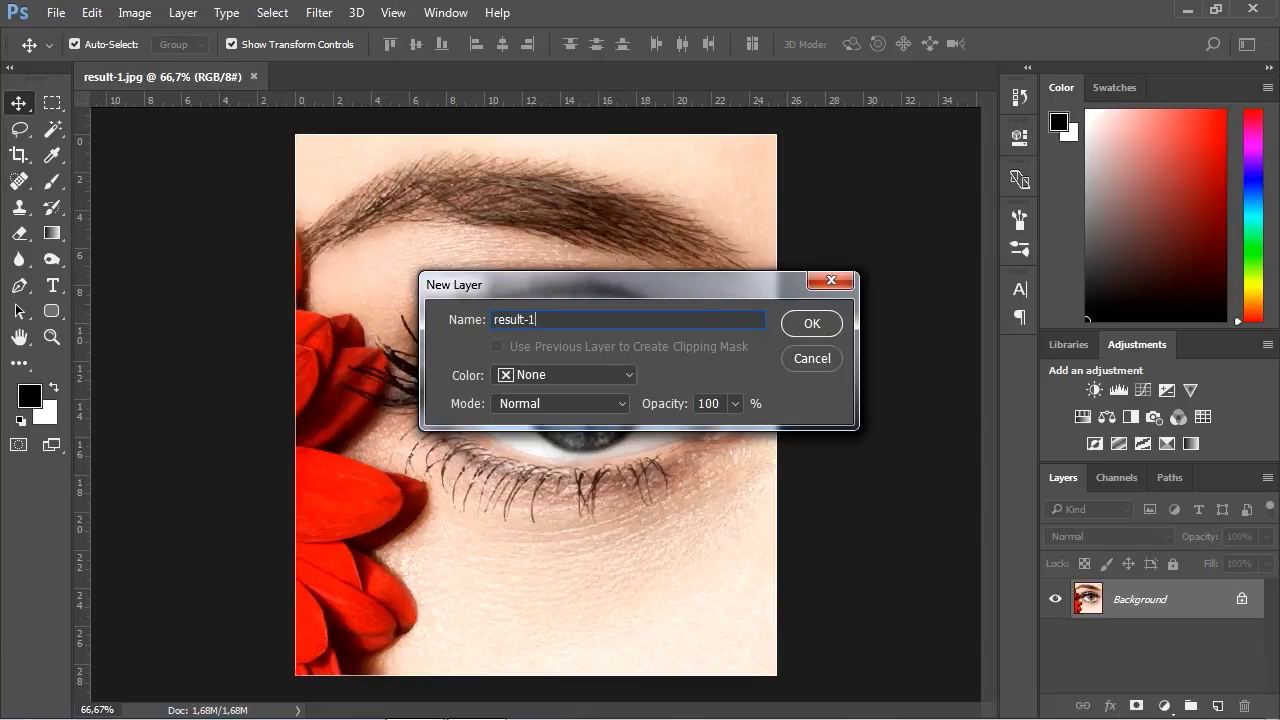
key("Return")
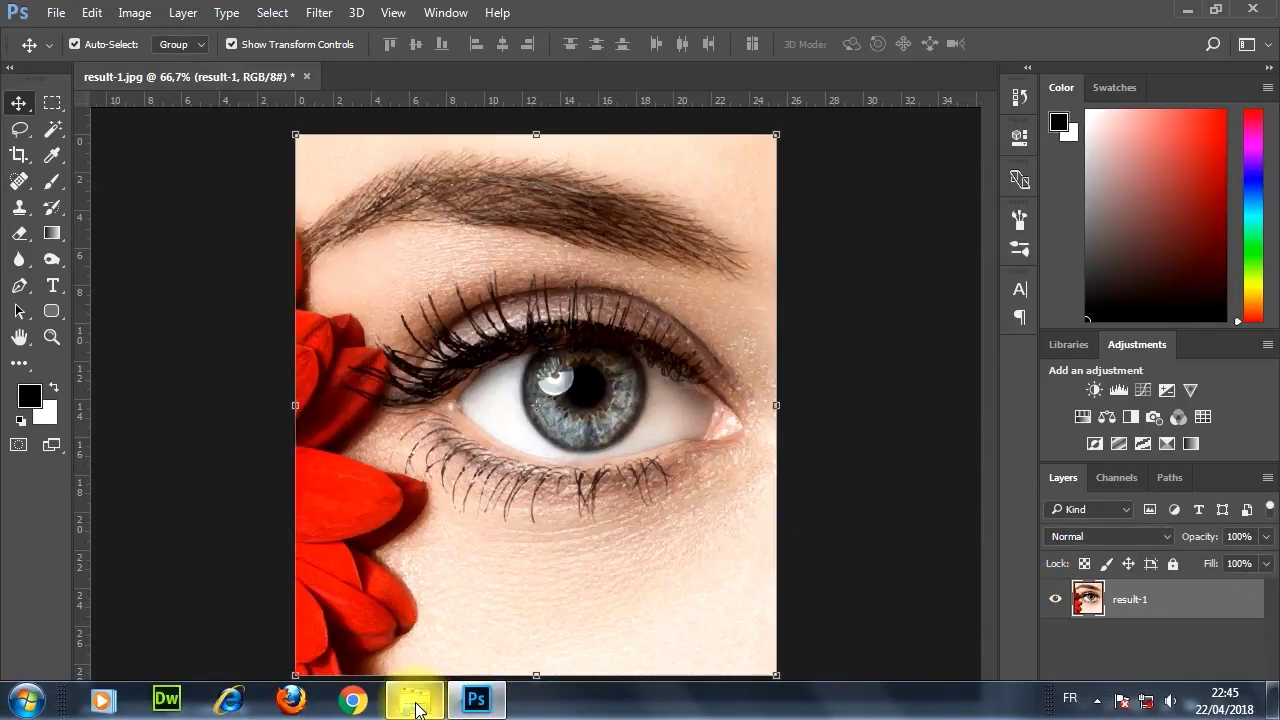
Place result-2.jpg above it as a result-2 layer and zoom around the eye.
left_click(414, 694)
left_click(545, 146)
left_click_drag(545, 146, 851, 517)
key("Return")
left_click(514, 434, "ctrl")
left_click(514, 434, "ctrl")
left_click(526, 441, "alt")
Toggle the result-2 layer's visibility to compare it with result-1 across the eye.
left_click(1055, 599)
left_click(545, 450, "ctrl")
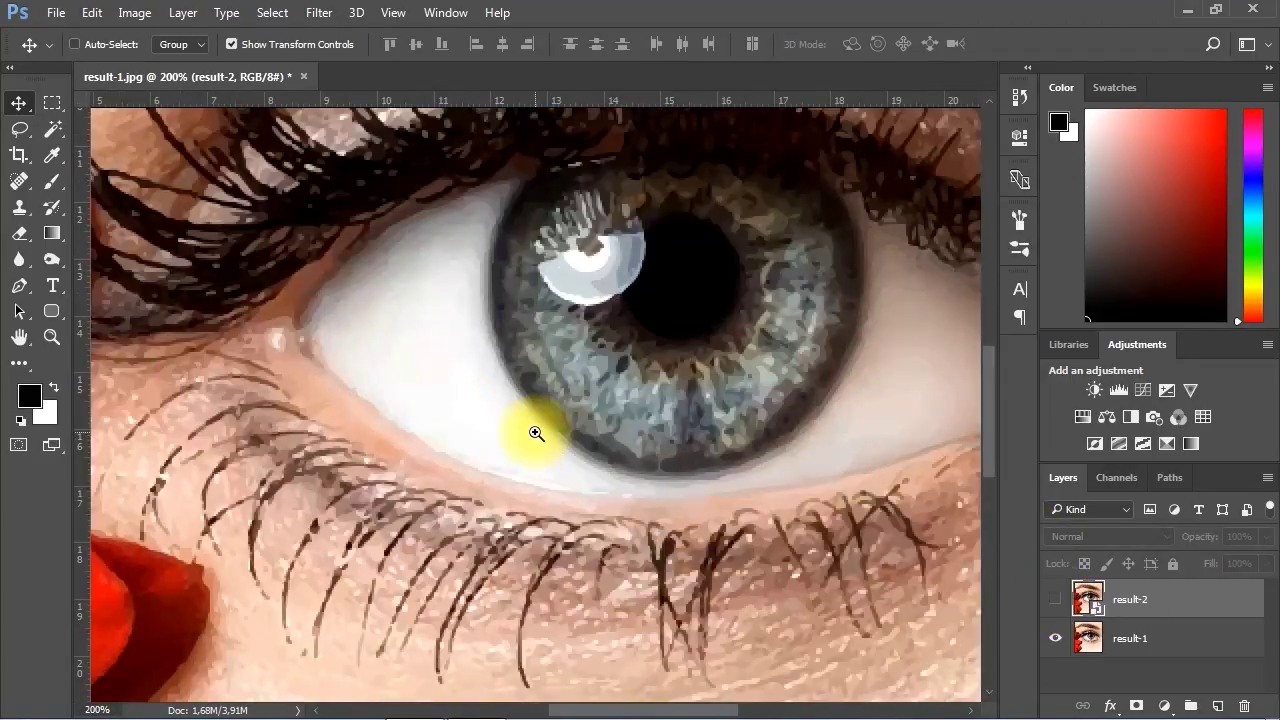
left_click(1138, 645)
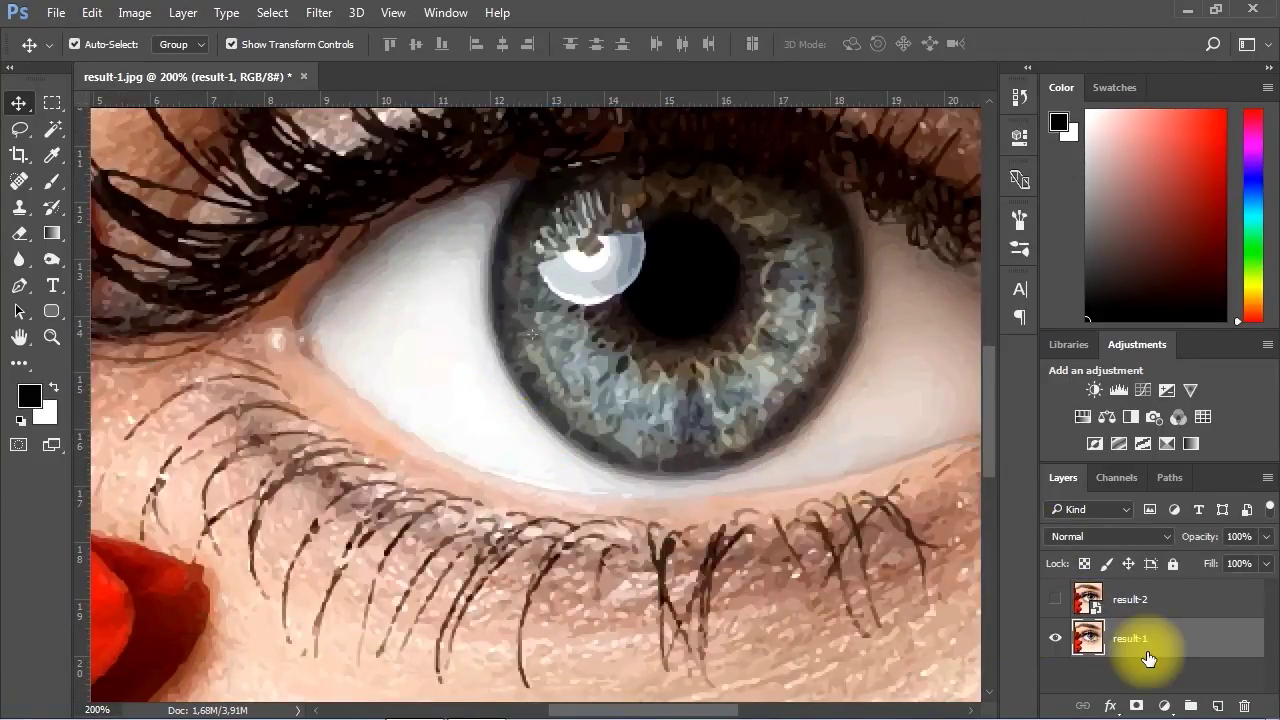
left_click(1056, 600)
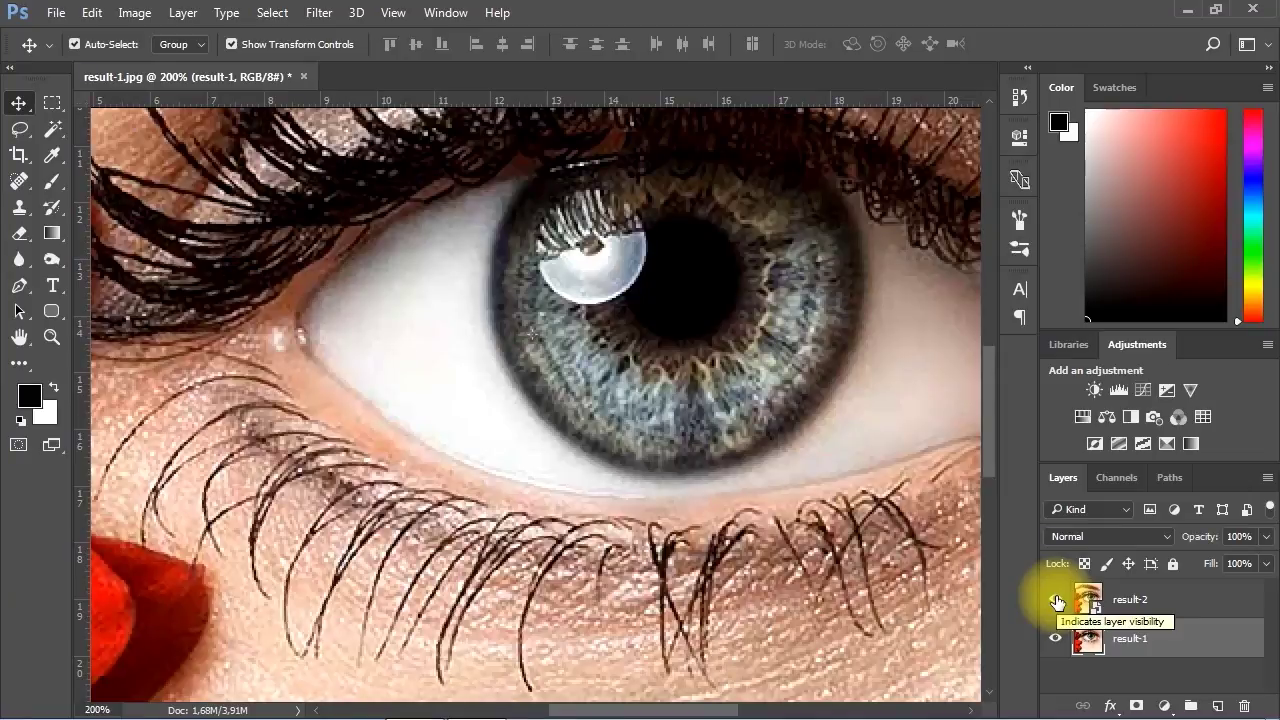
left_click(1056, 600)
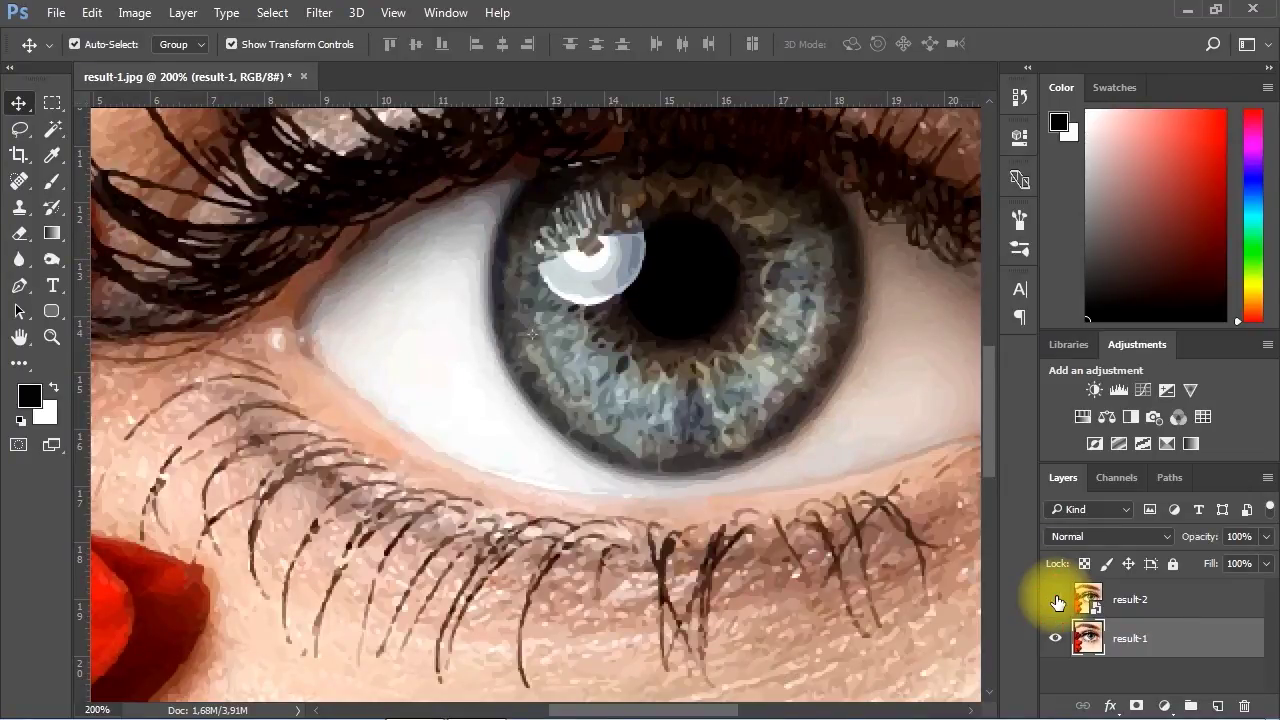
left_click(1056, 600)
left_click(1056, 600)
Zoom into the iris edge and toggle result-2 on and off to compare the detail.
left_click(523, 374, "ctrl")
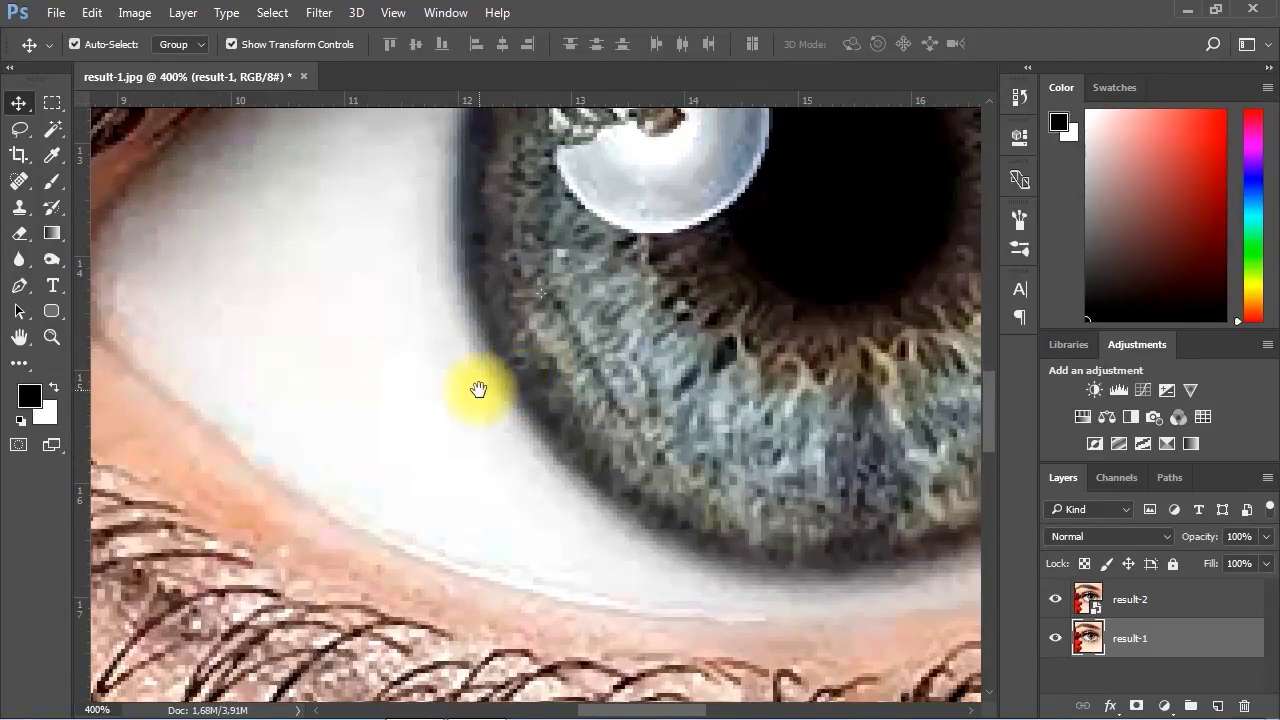
left_click(477, 386, "ctrl")
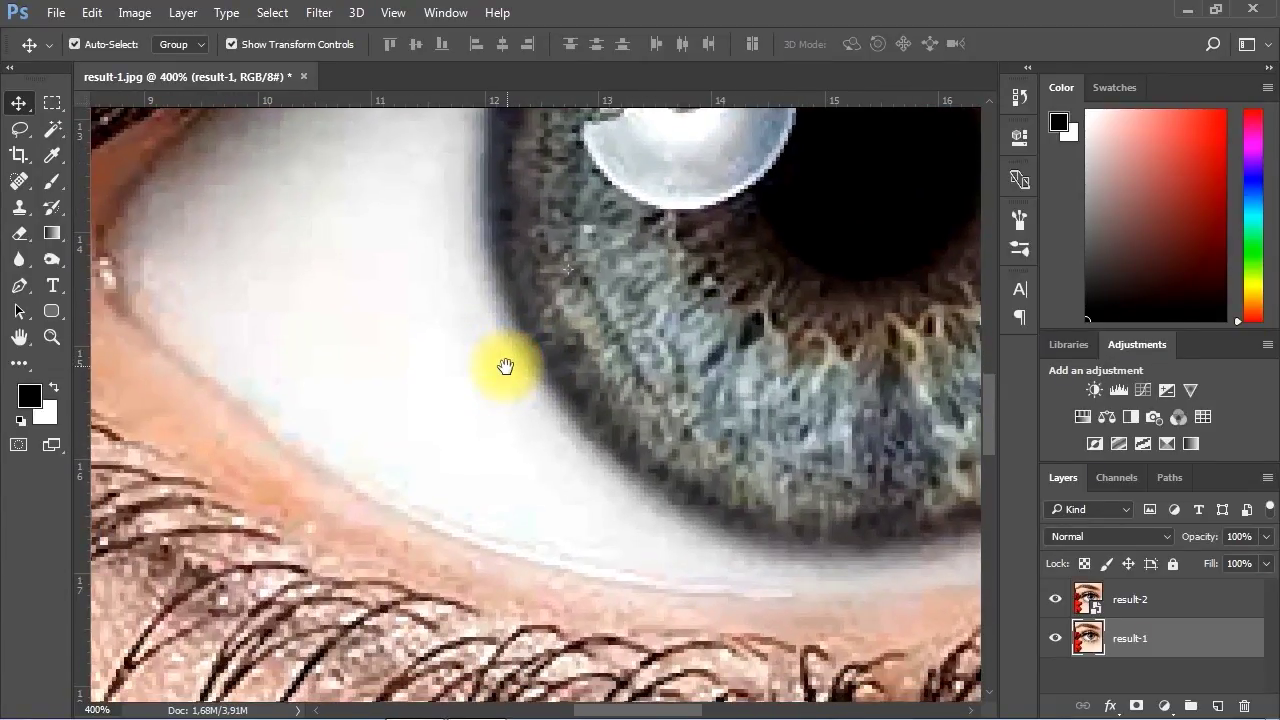
left_click(1056, 600)
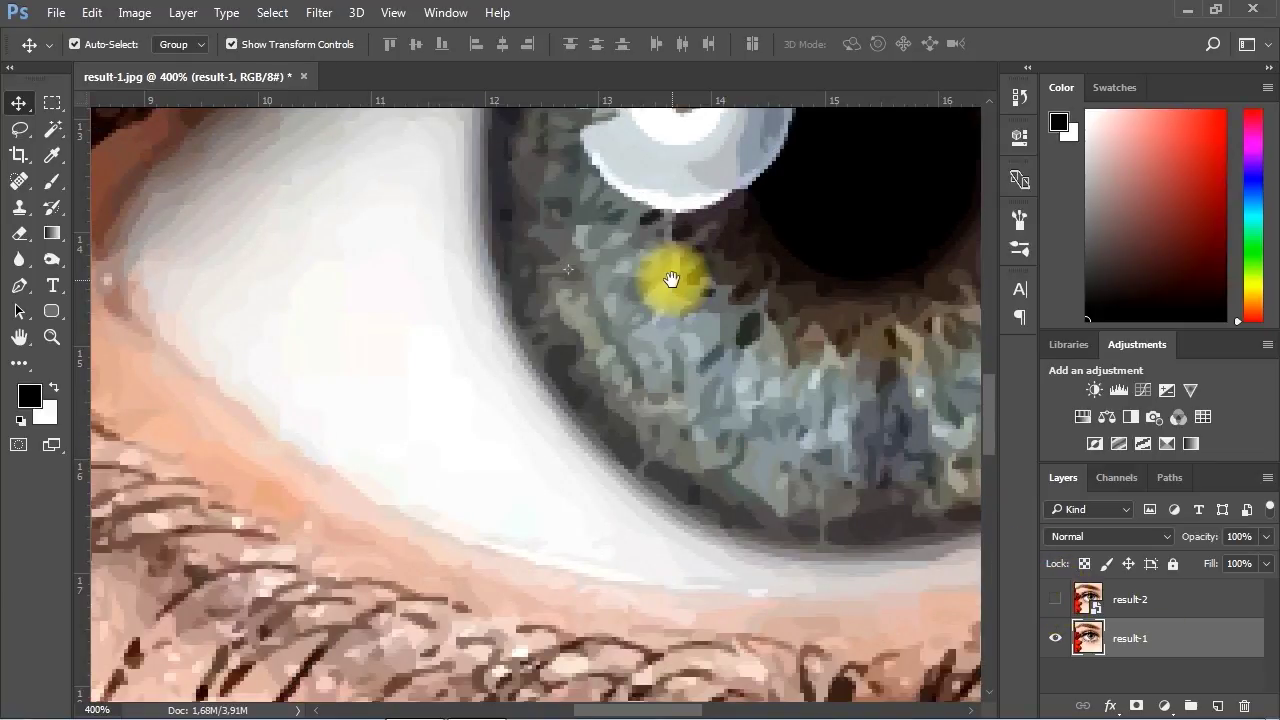
left_click_drag(671, 277, 634, 331)
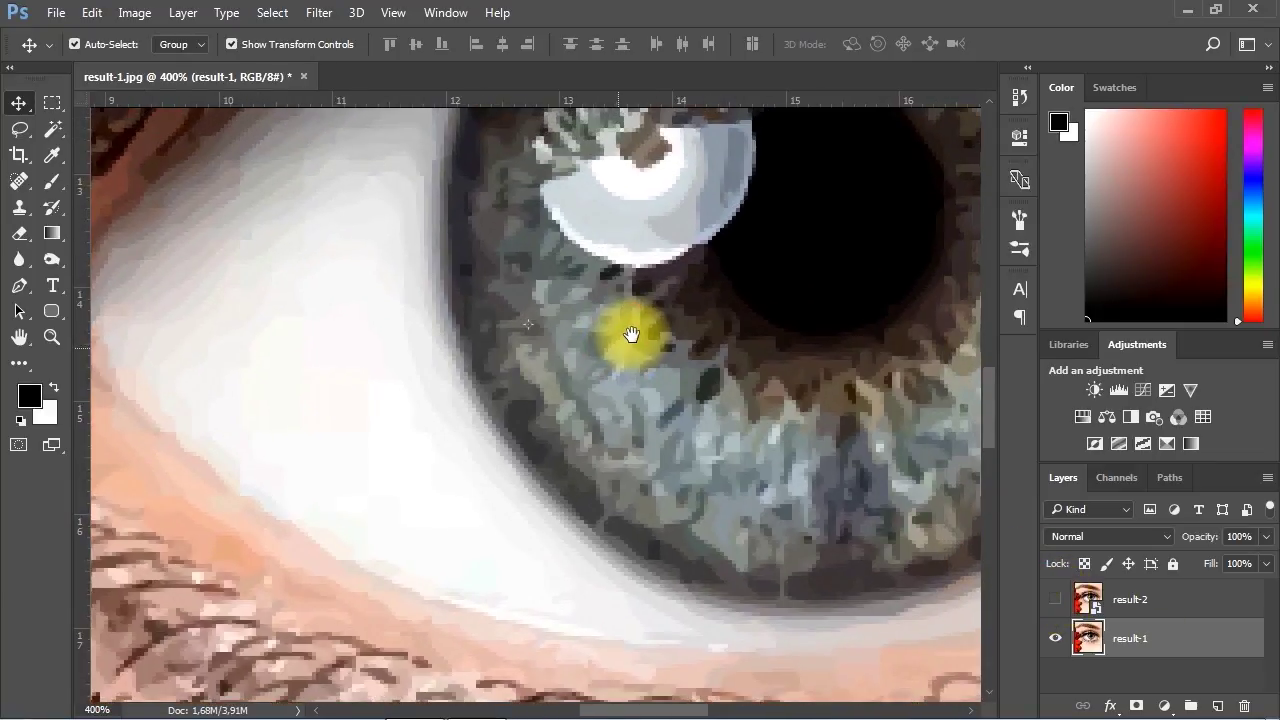
left_click(1055, 600)
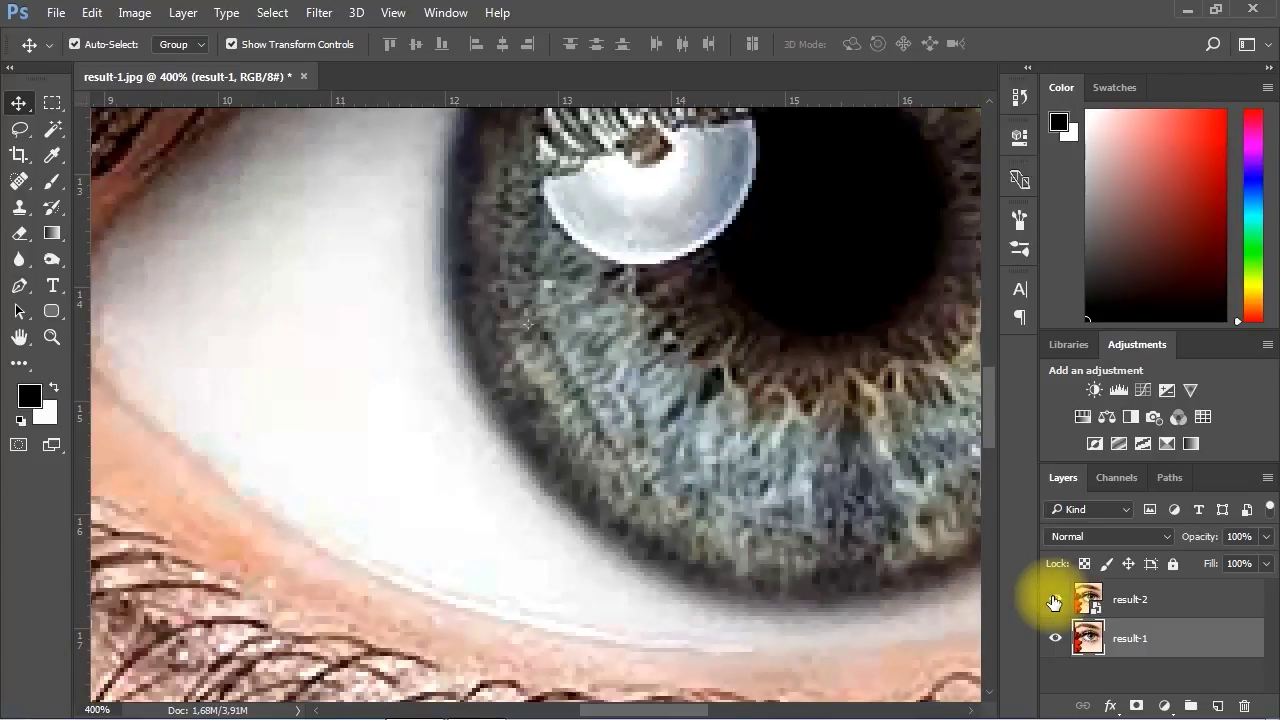
left_click(1110, 600)
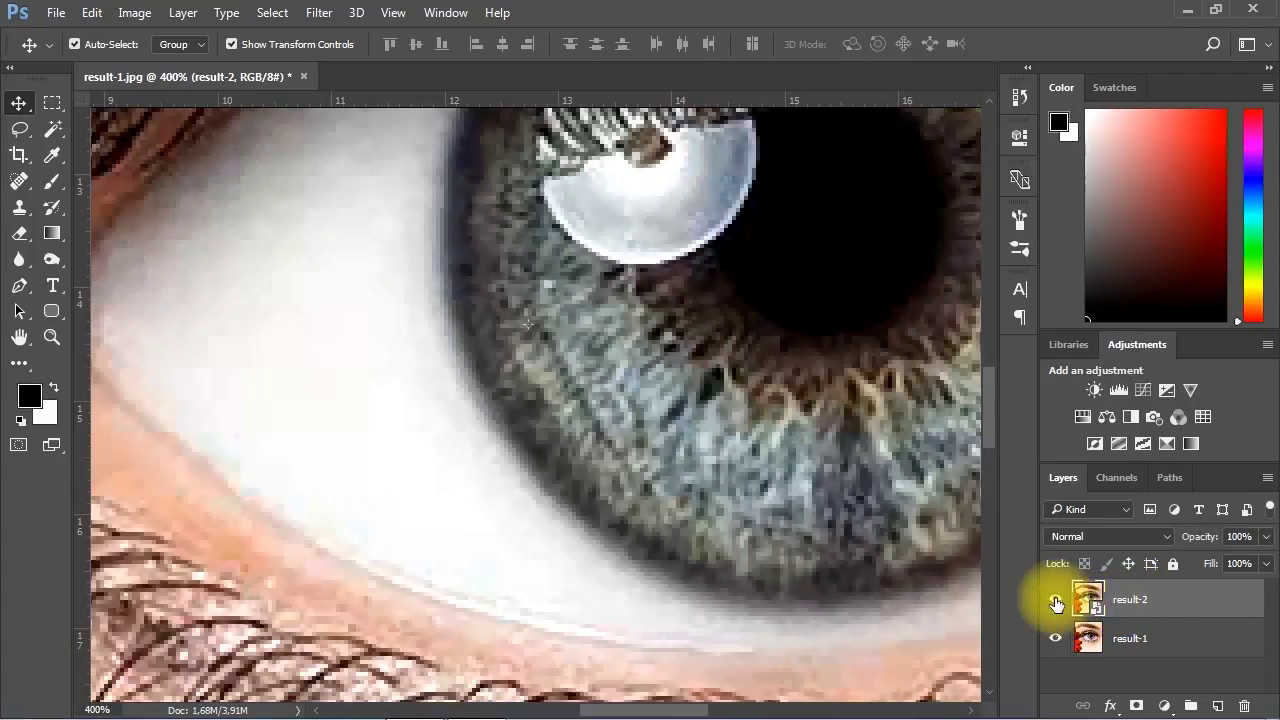
left_click(1055, 600)
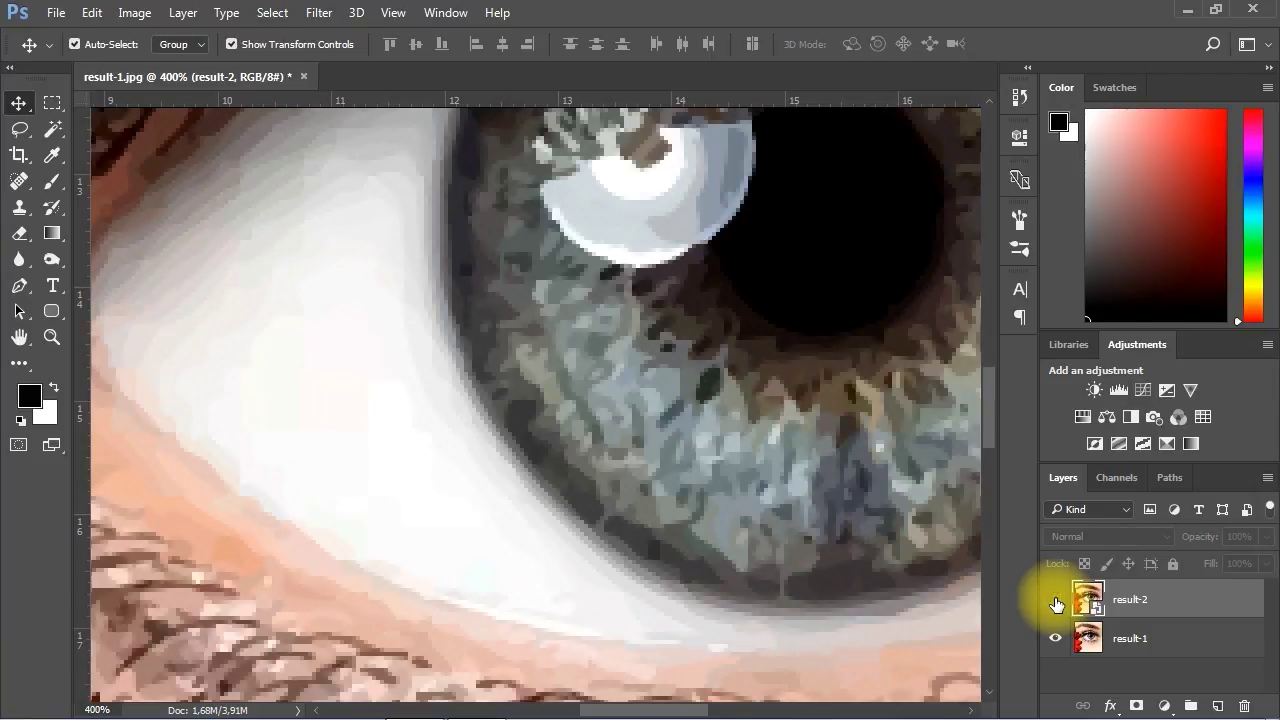
left_click(1055, 600)
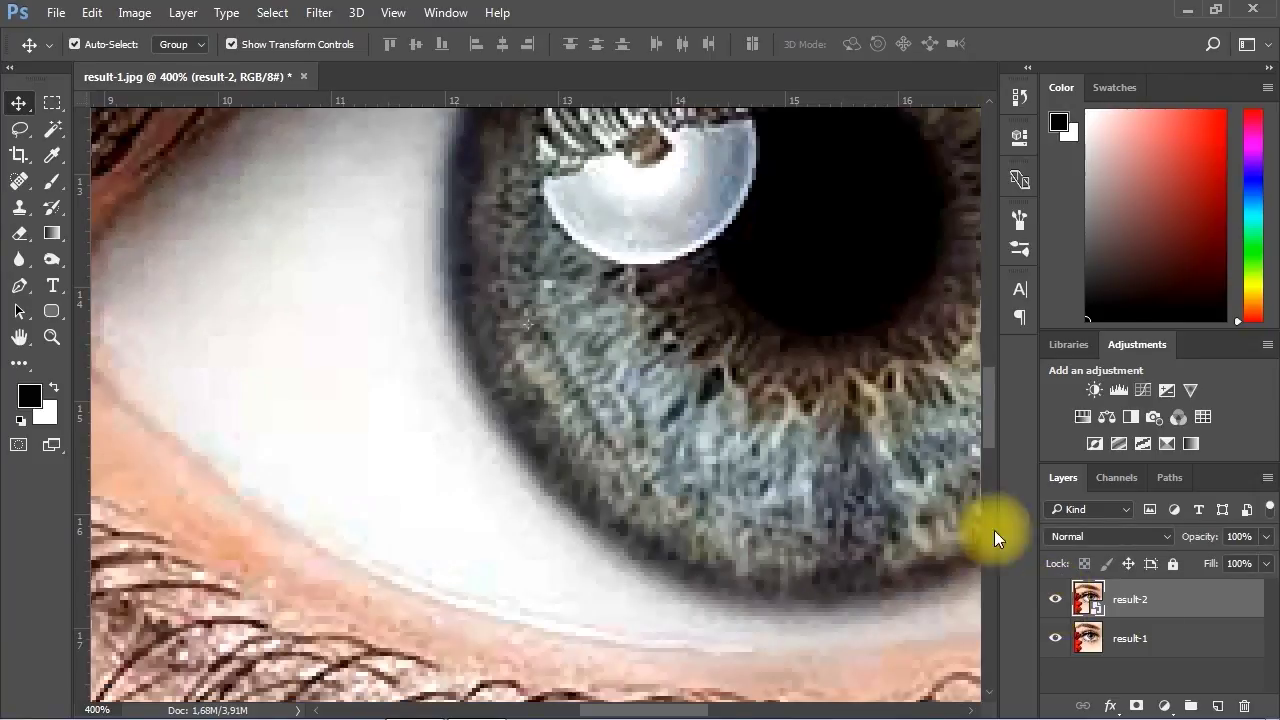